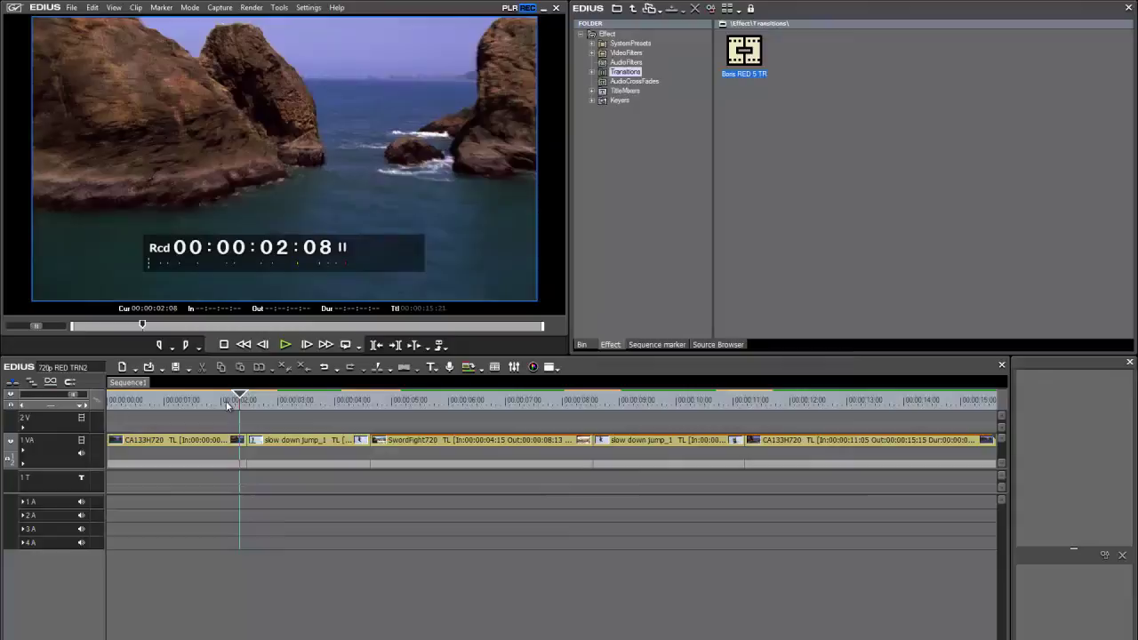
- Apply the Boris RED 5 TR transition to all four cuts between the clips on the 1 VA track
left_click_drag(227, 406, 250, 407)
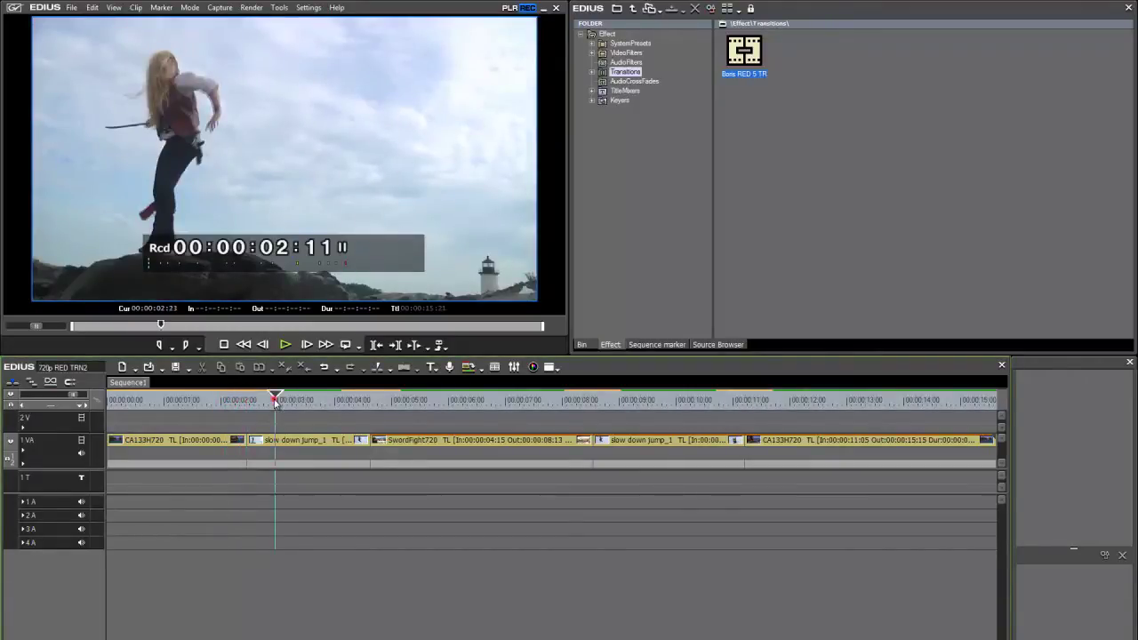
left_click_drag(276, 405, 246, 443)
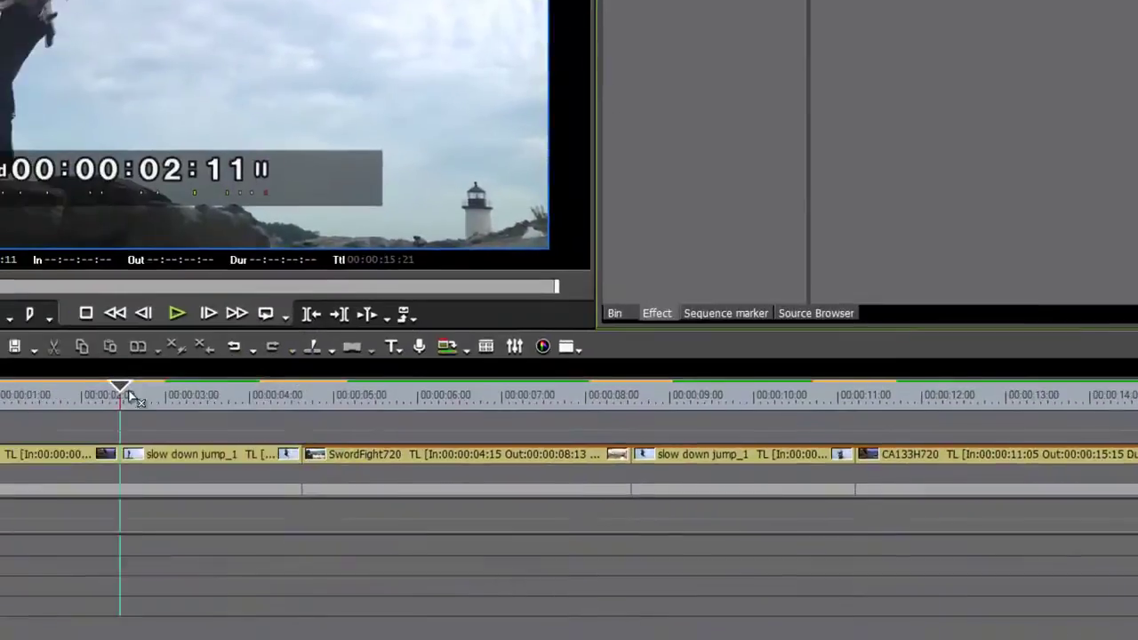
left_click_drag(129, 398, 124, 455)
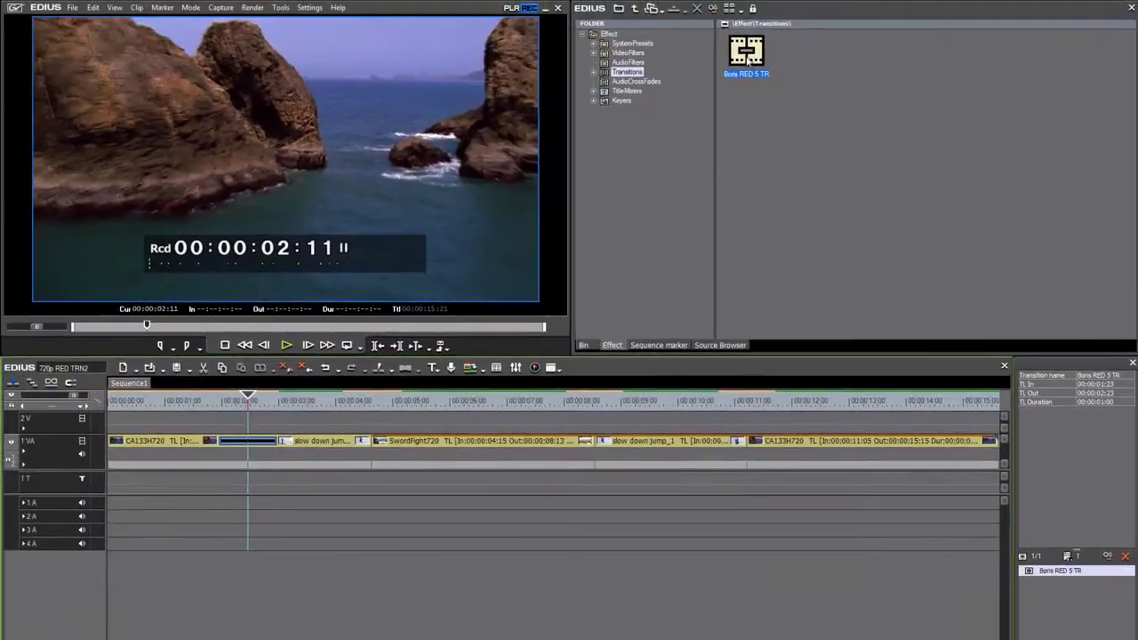
left_click_drag(747, 62, 374, 441)
left_click_drag(739, 78, 594, 442)
left_click_drag(751, 64, 747, 449)
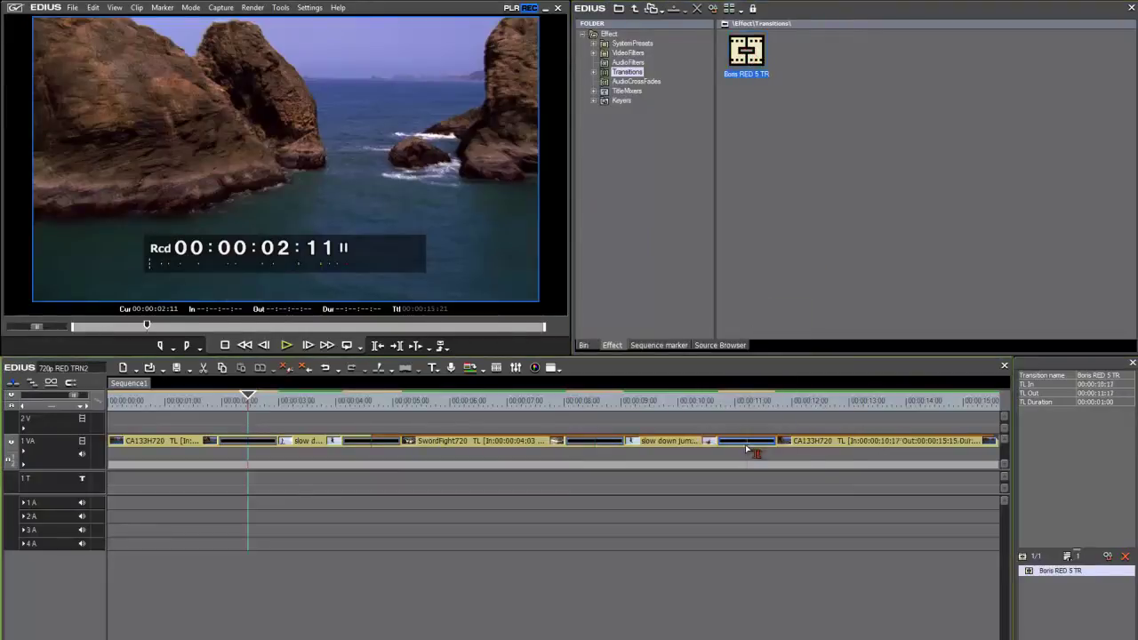
- Open the Boris RED setup for the transition between the first two clips
left_click(257, 442)
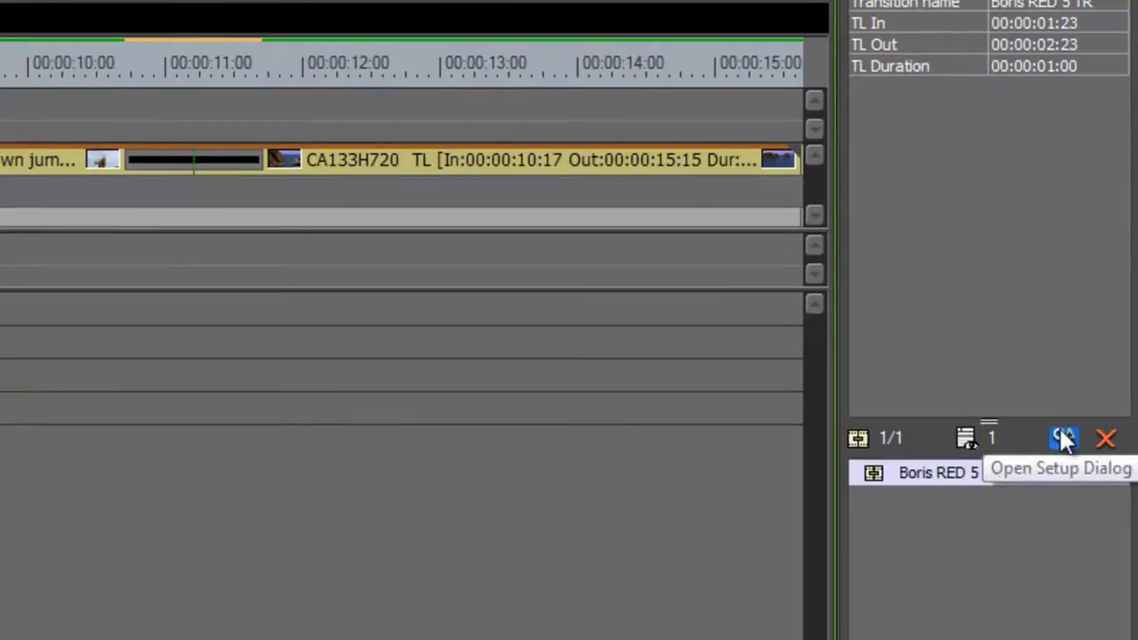
left_click(1065, 440)
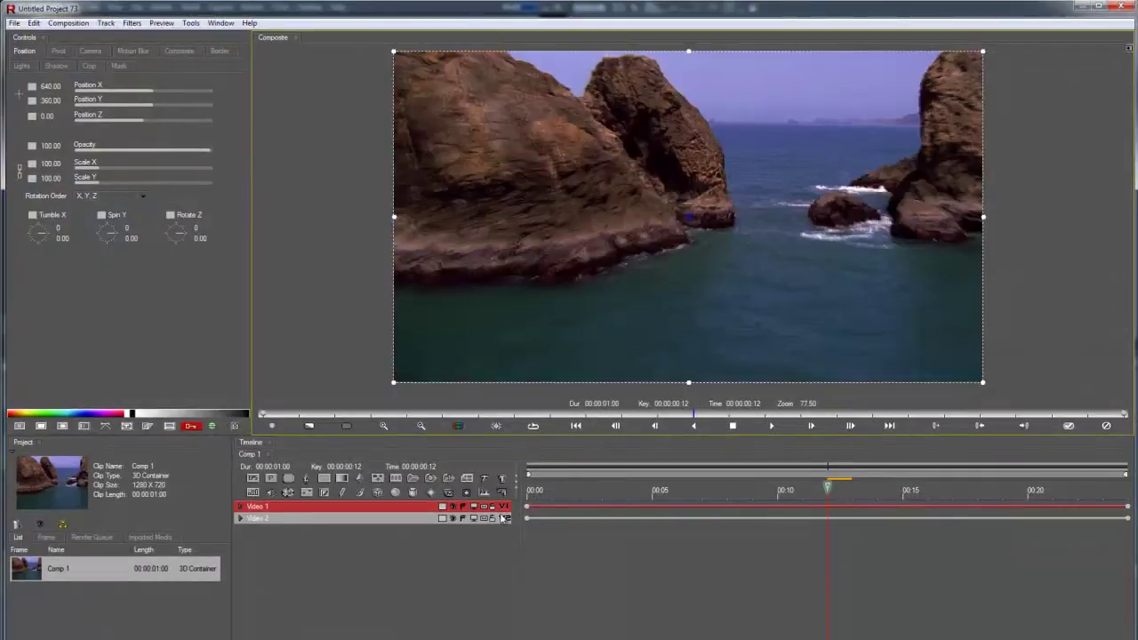
- Examine the Video 1 and Video 2 tracks by hiding Video 1 and showing it again
left_click(393, 518)
left_click(402, 507)
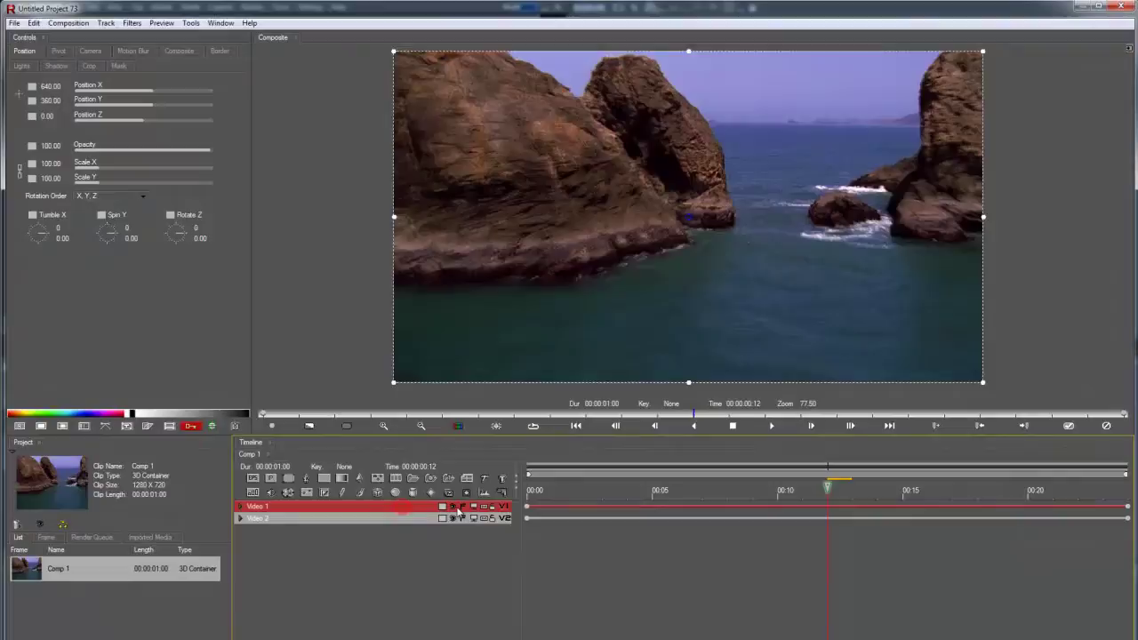
left_click(433, 520)
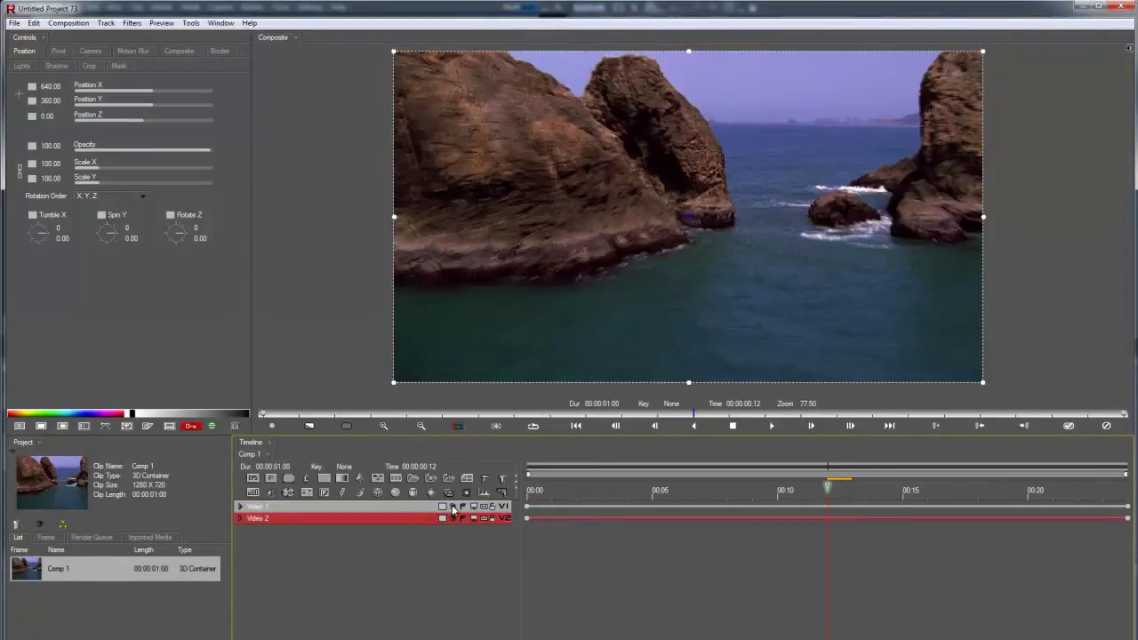
left_click(429, 509)
left_click(452, 507)
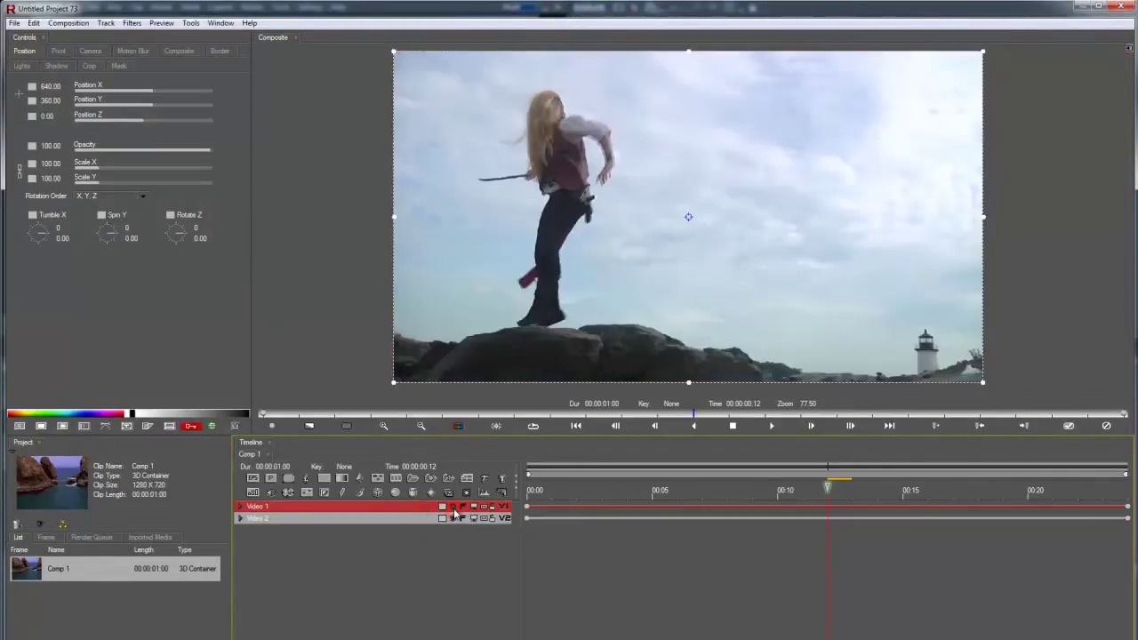
left_click(452, 508)
left_click(422, 520)
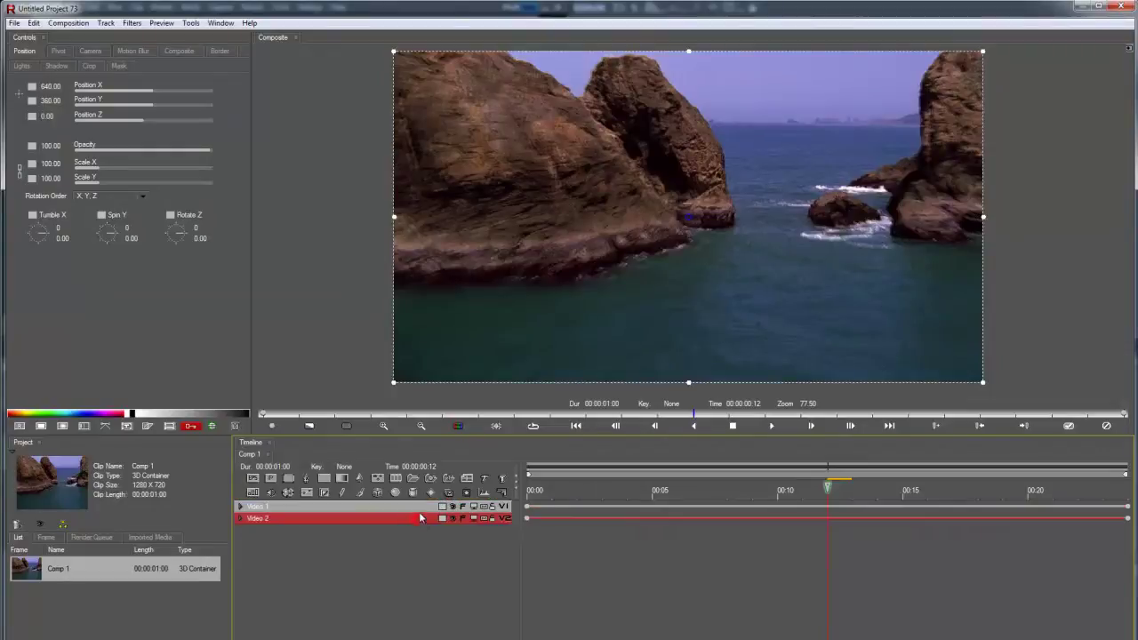
- Make Video 1 dissolve into Video 2 by lowering its Opacity to zero at 00:00:01:00, and preview the fade
left_click(423, 509)
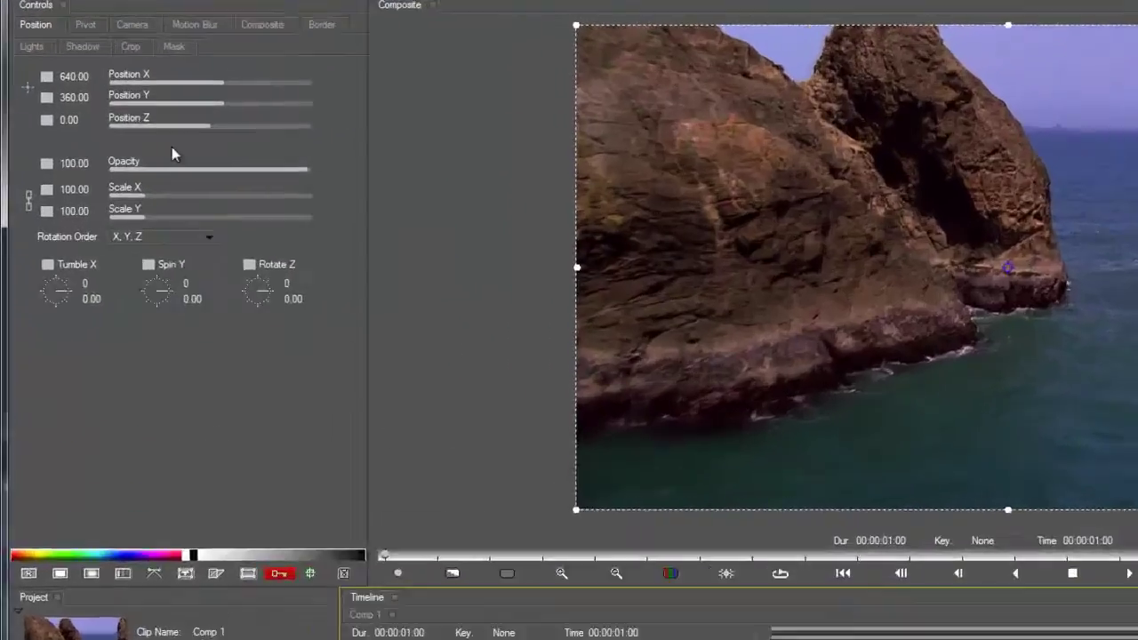
left_click(141, 149)
left_click_drag(256, 182, 116, 178)
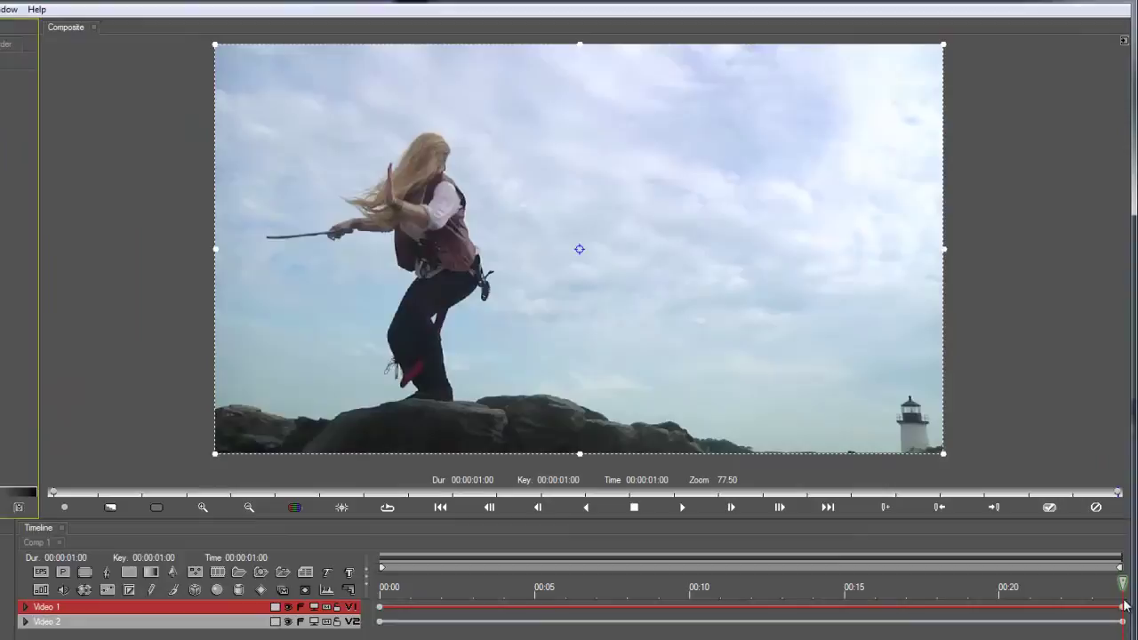
left_click_drag(1115, 587, 380, 595)
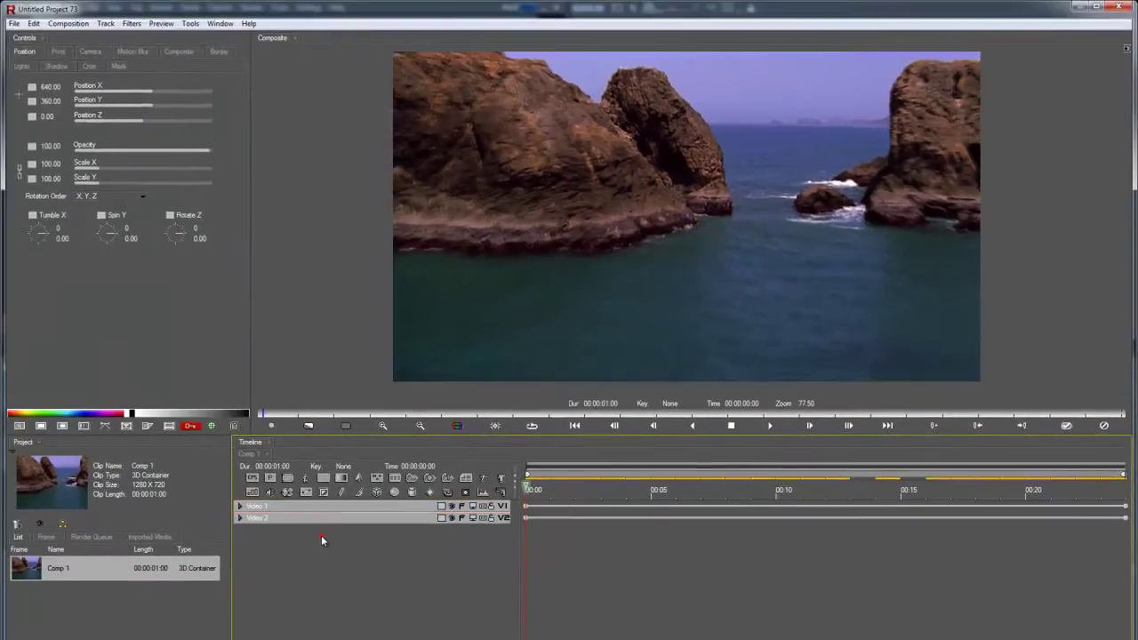
- Add a BCC Glow filter above both video tracks, with no track selected
left_click(321, 539)
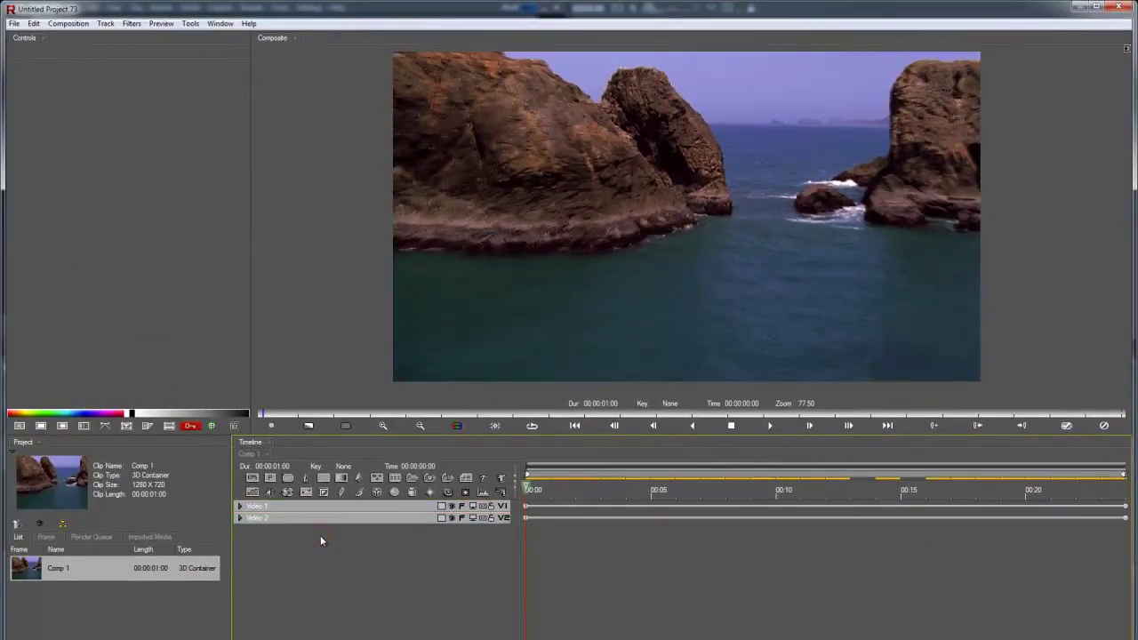
left_click(132, 24)
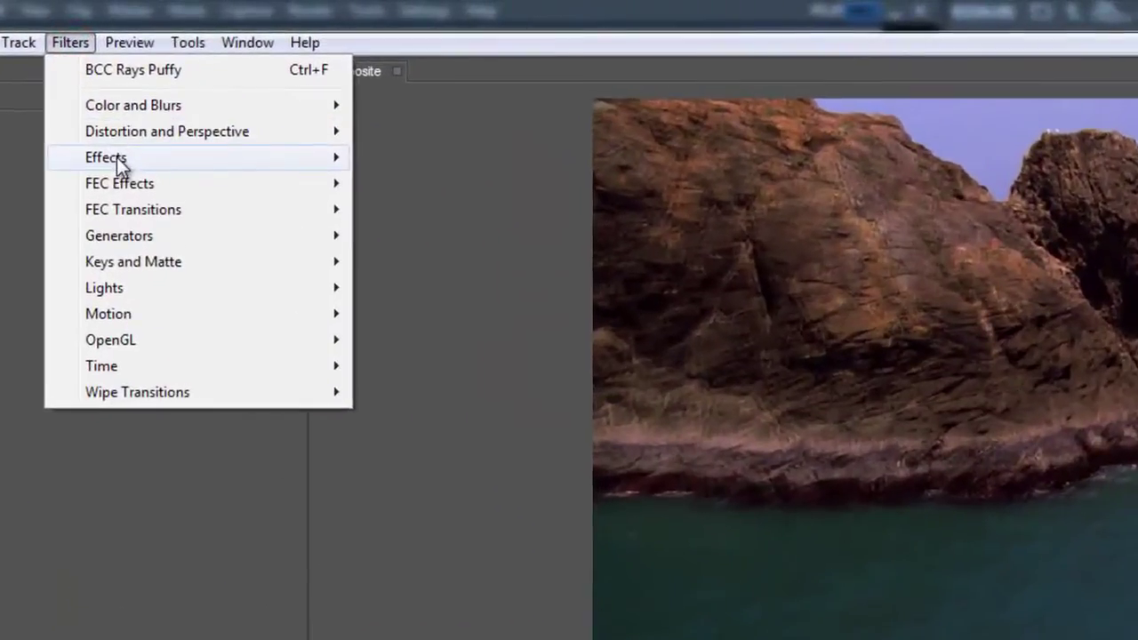
mouse_move(240, 85)
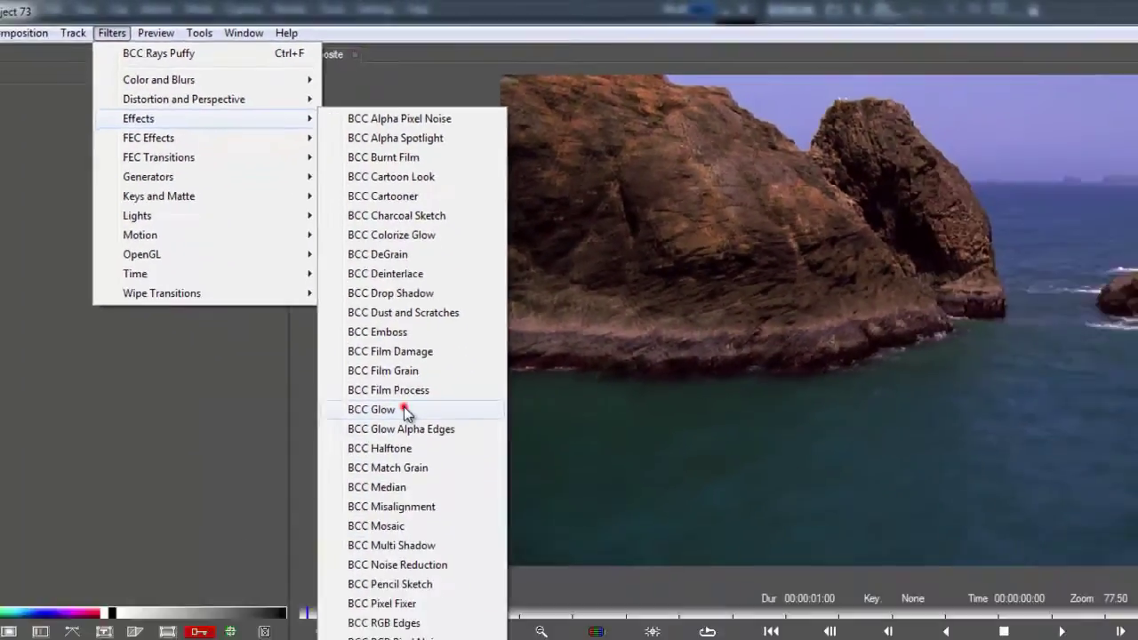
left_click(463, 550)
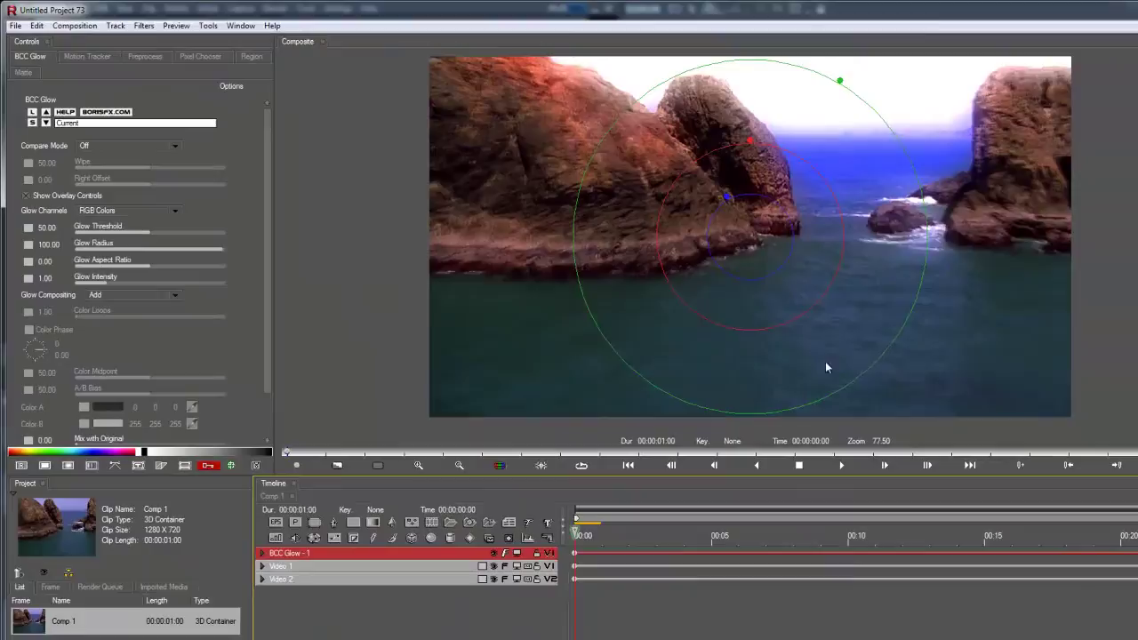
- Animate Glow Intensity from zero at the start to about 0.83 at 00:00:00:10 and back to zero at the end
left_click_drag(581, 539, 1137, 551)
left_click_drag(1024, 532, 1137, 521)
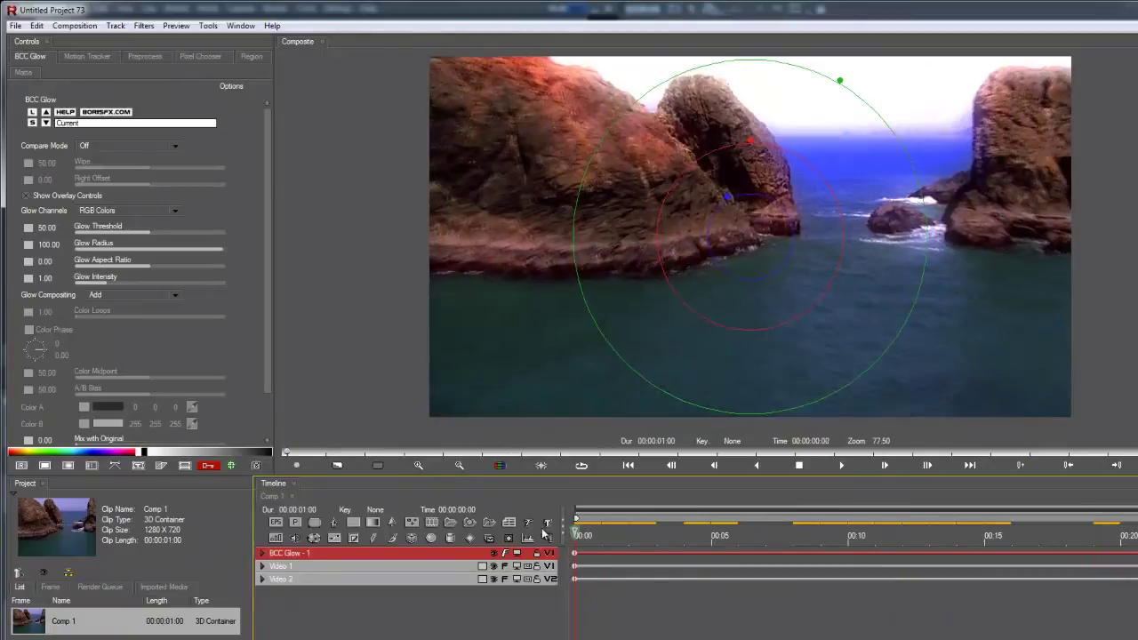
left_click_drag(727, 203, 750, 237)
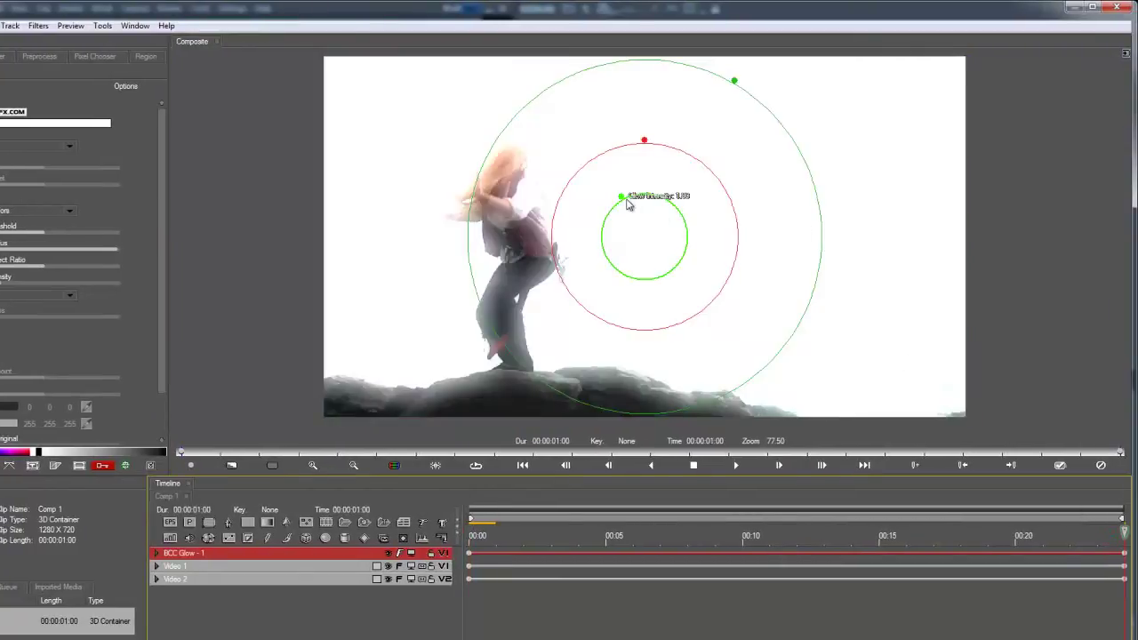
left_click_drag(626, 205, 656, 246)
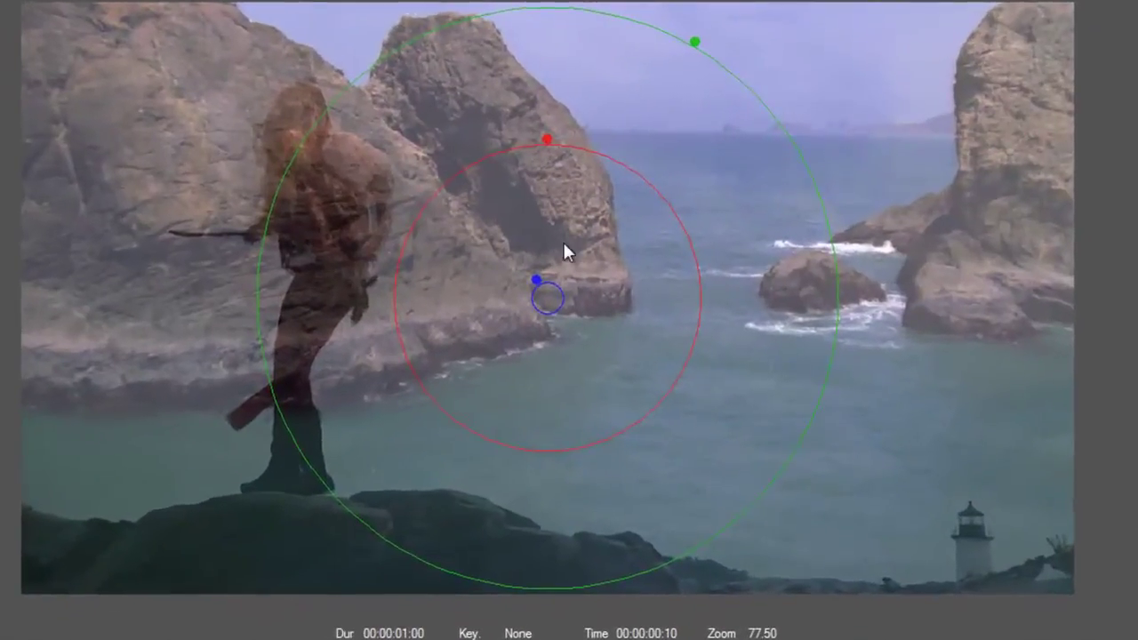
left_click_drag(536, 280, 520, 226)
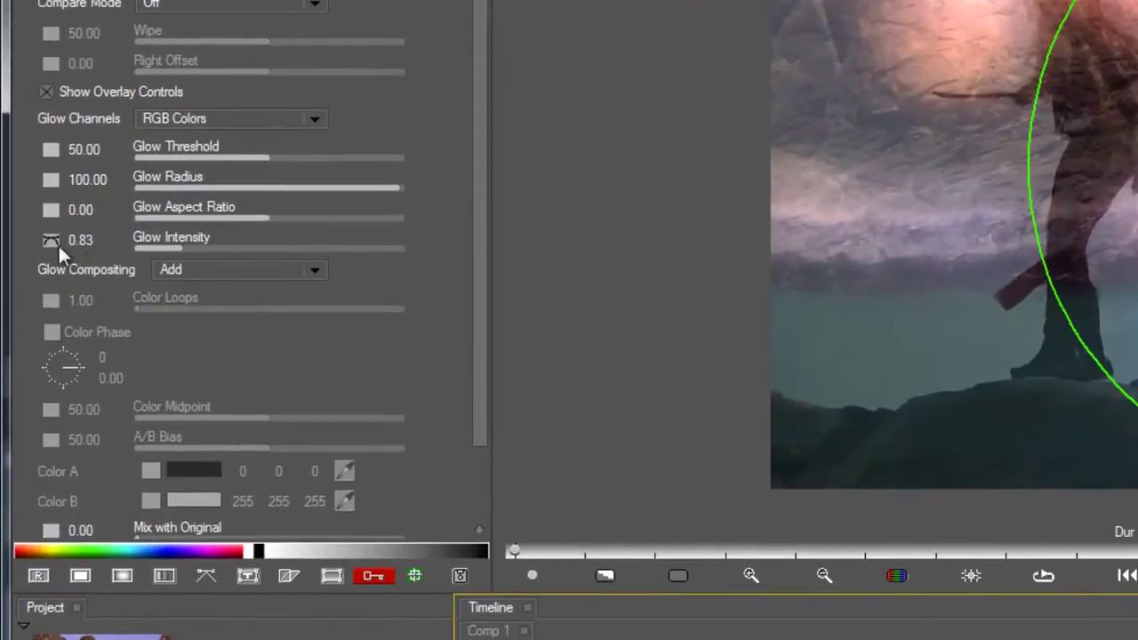
- Check the interpolation type used for the Glow Intensity parameter
right_click(47, 242)
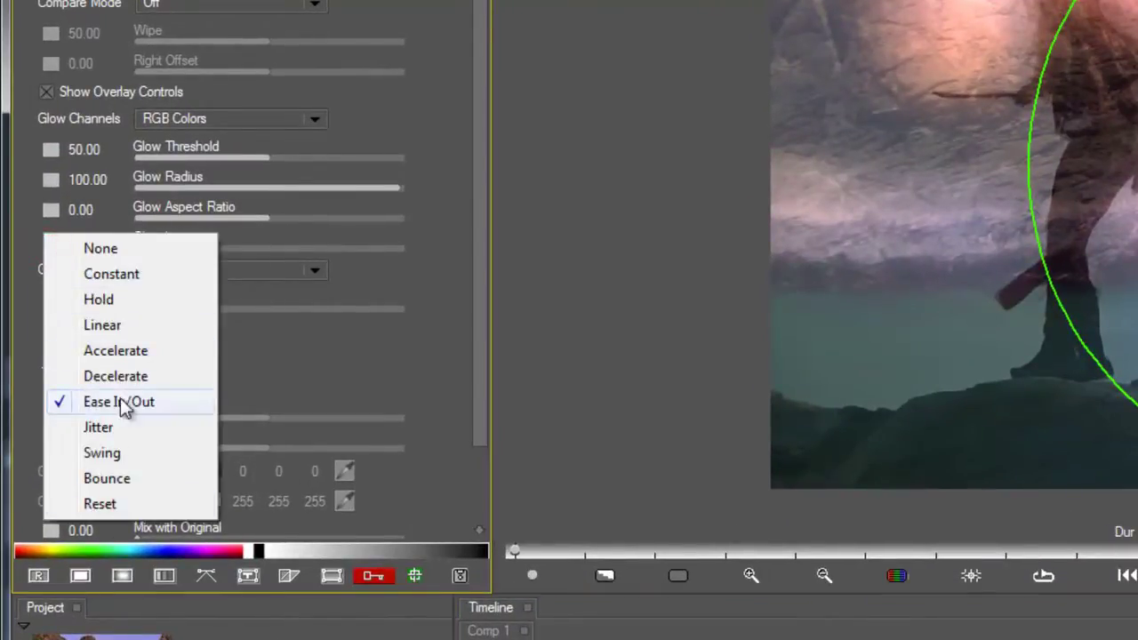
left_click(210, 331)
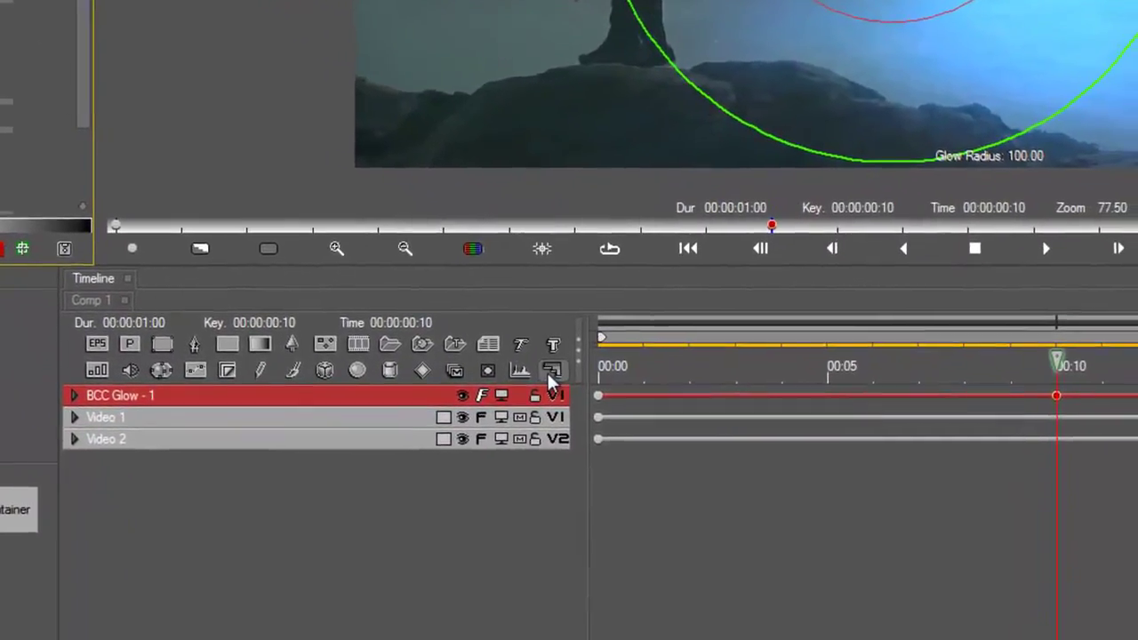
- Isolate the animated Glow Intensity parameter, lengthen the incoming curve handle of its 00:00:00:10 keyframe in the graph, and collapse BCC Glow
left_click(550, 372)
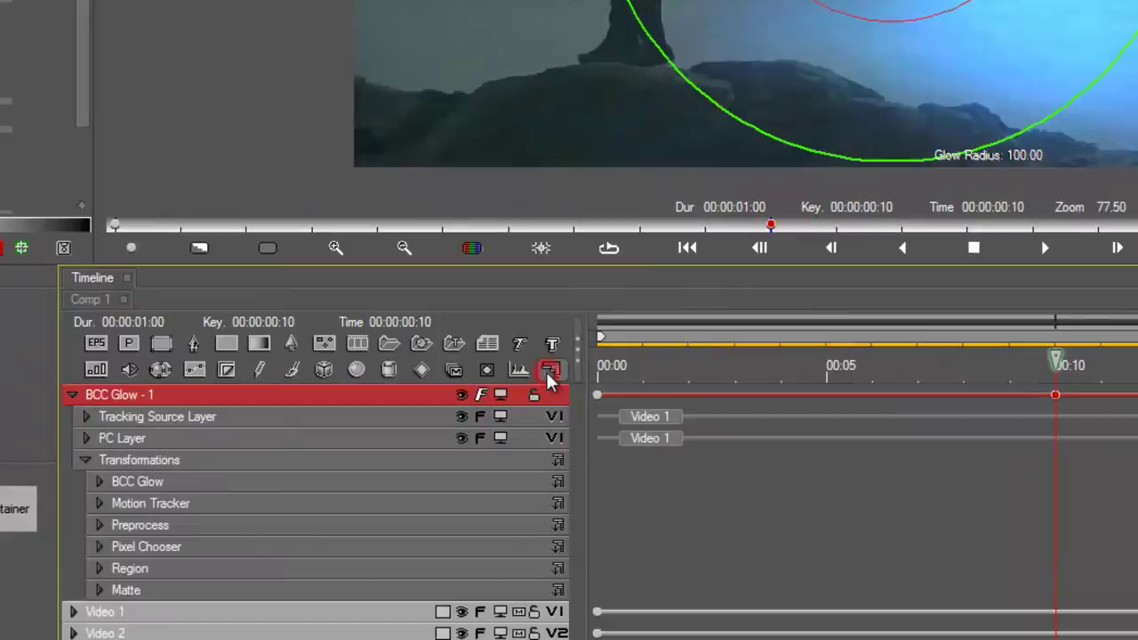
left_click(549, 373)
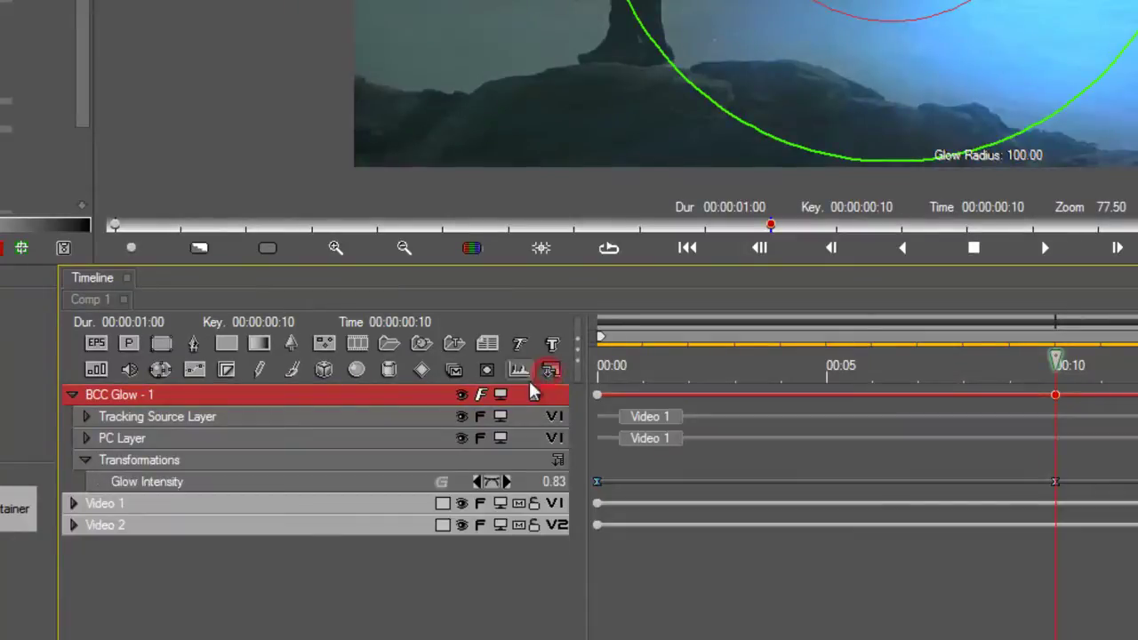
left_click(286, 482)
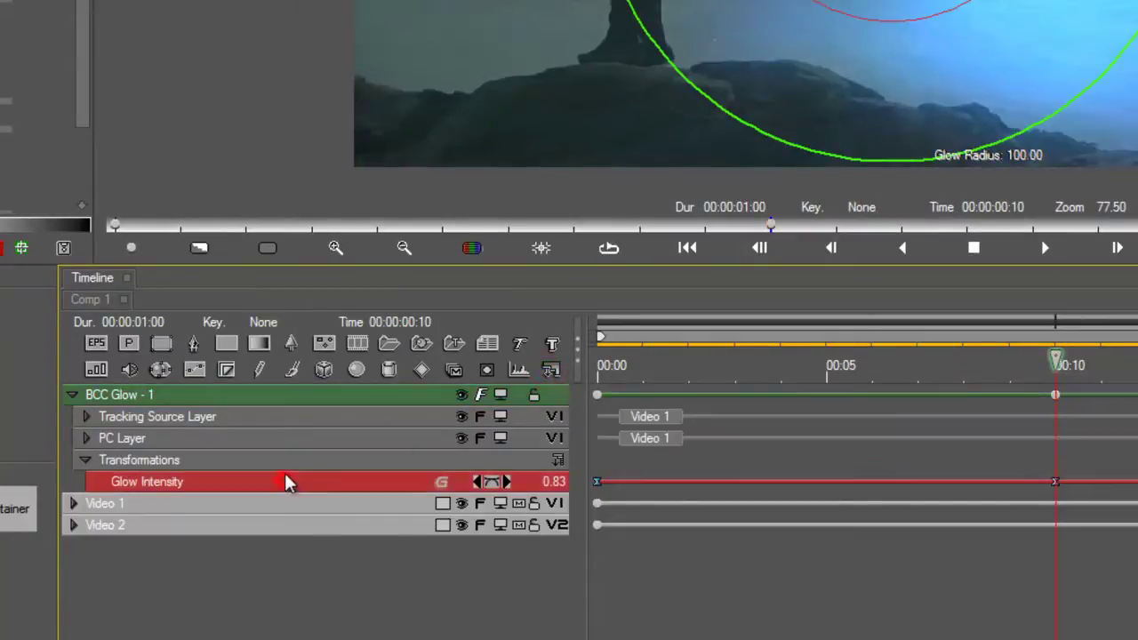
left_click(519, 371)
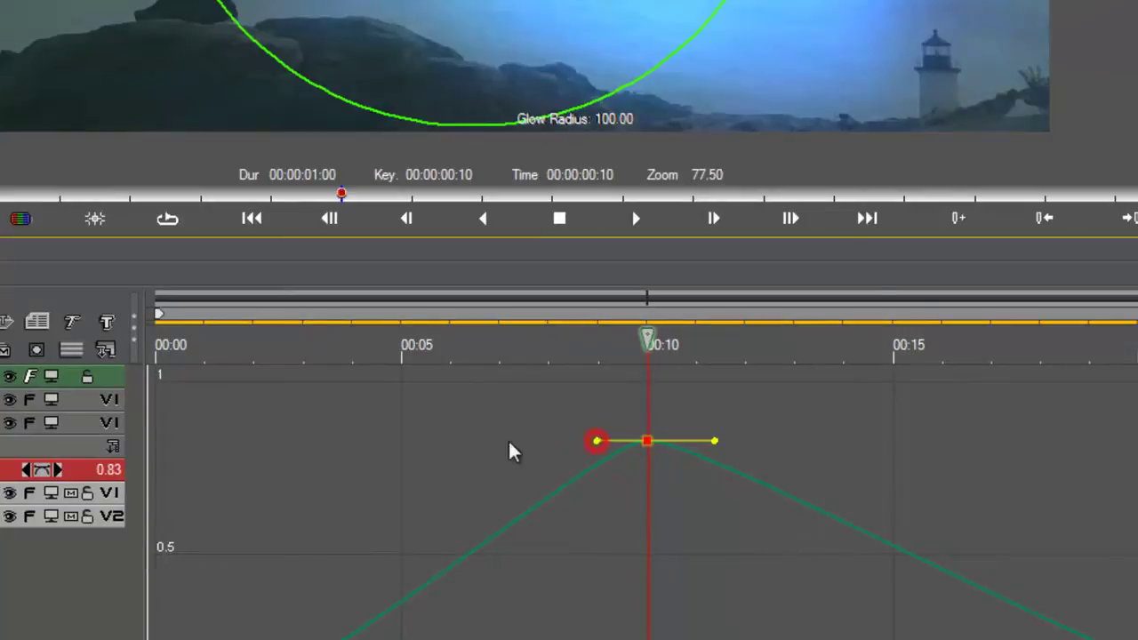
left_click_drag(481, 443, 556, 450)
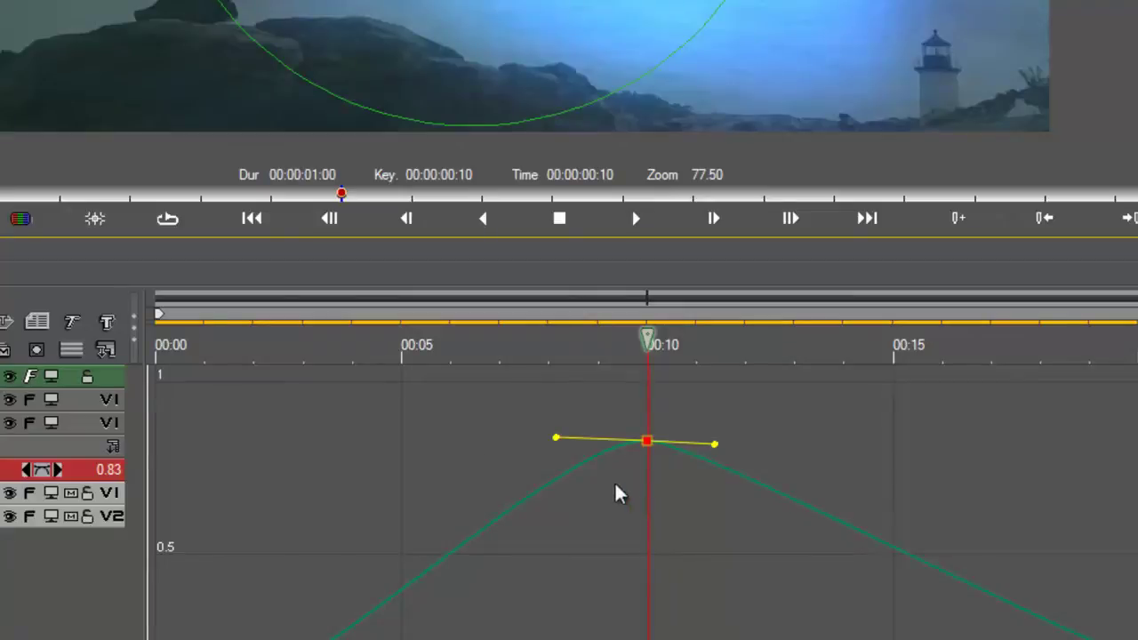
left_click(85, 356)
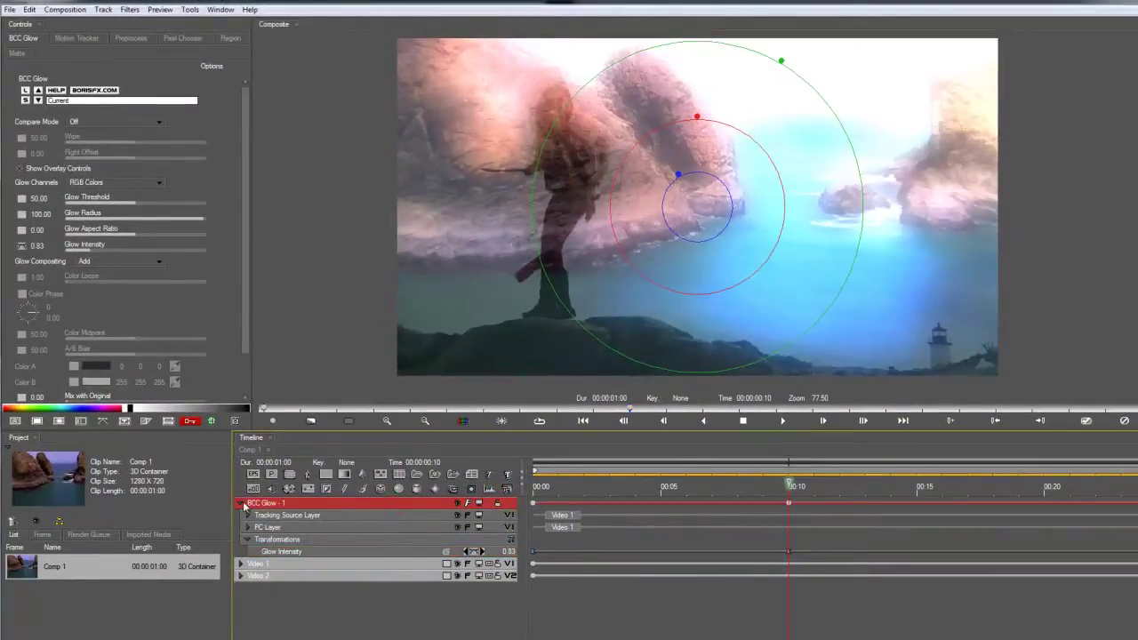
left_click(238, 504)
- Add a BCC Hue-Sat-Lightness filter above BCC Glow and lower its Saturation to about -30.59 at 00:00:00:10, previewing the transition
left_click(370, 573)
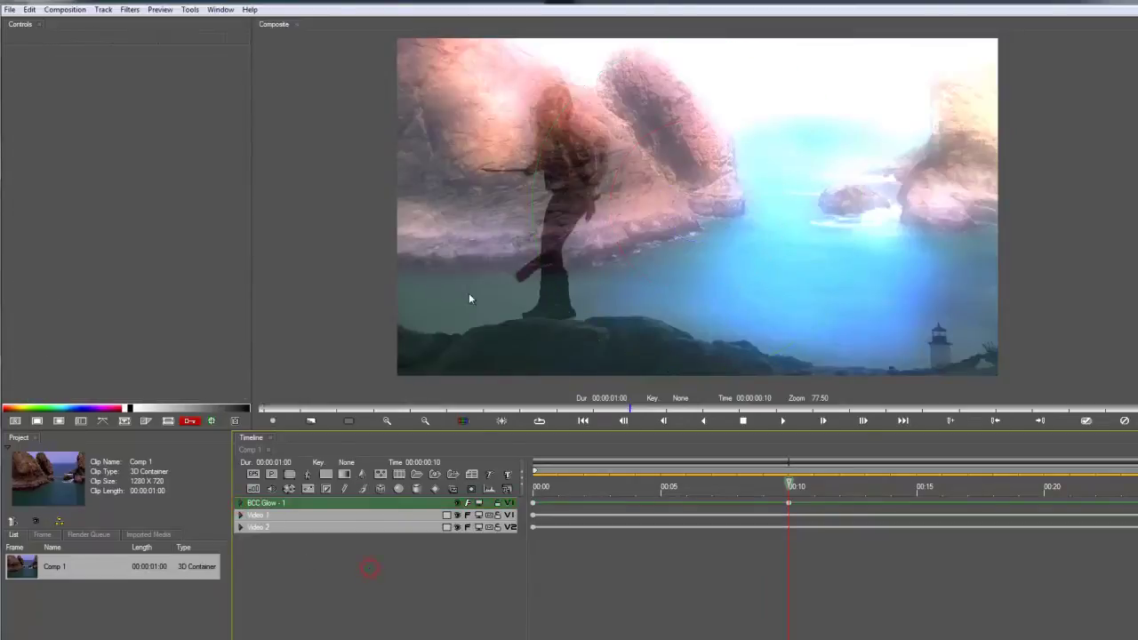
left_click(130, 10)
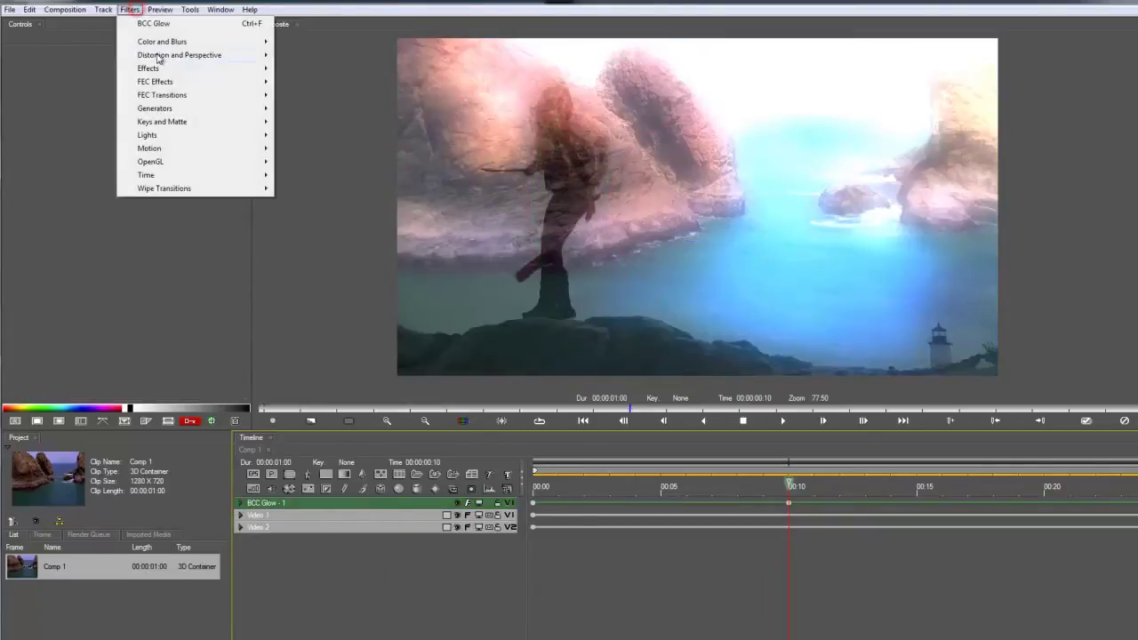
mouse_move(241, 50)
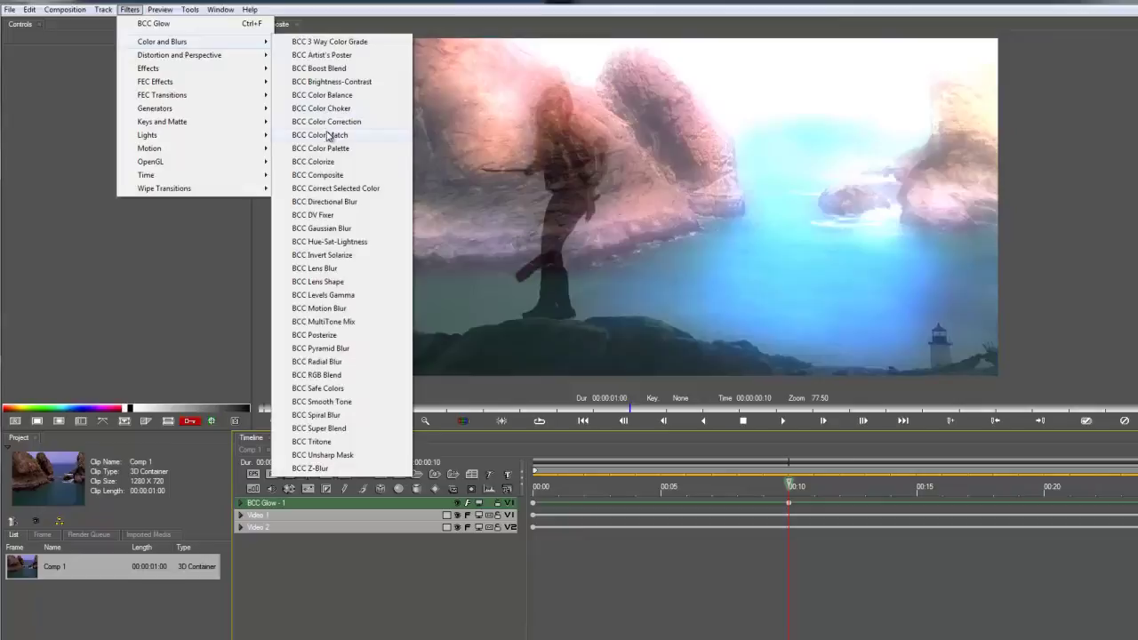
left_click(329, 242)
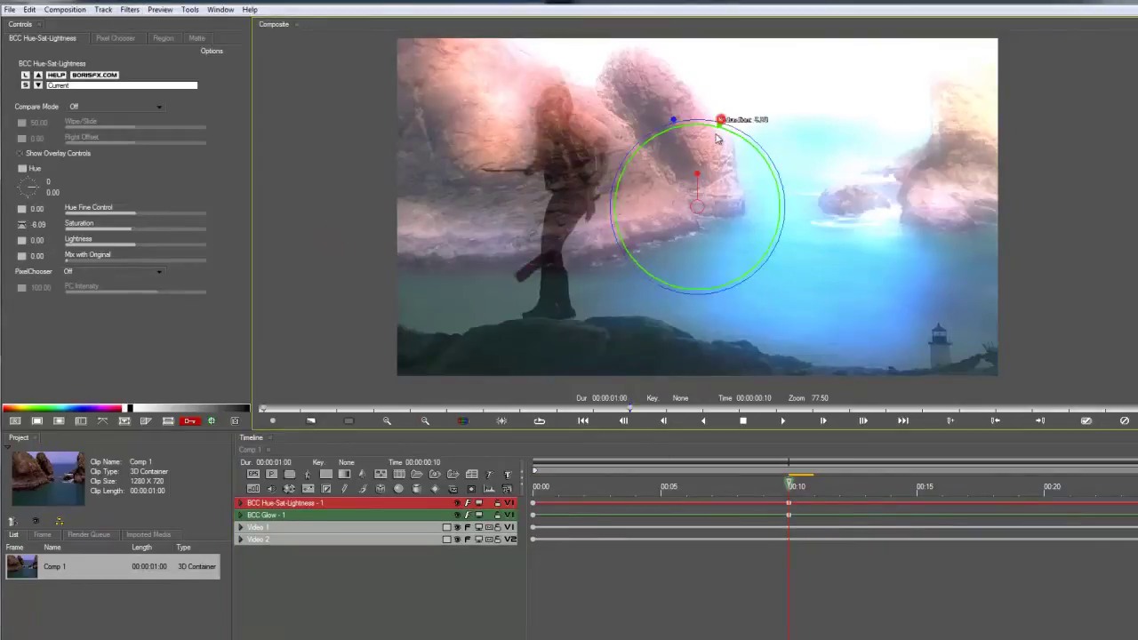
mouse_move(722, 122)
left_mouse_down()
mouse_move(712, 153)
mouse_move(714, 142)
left_mouse_up()
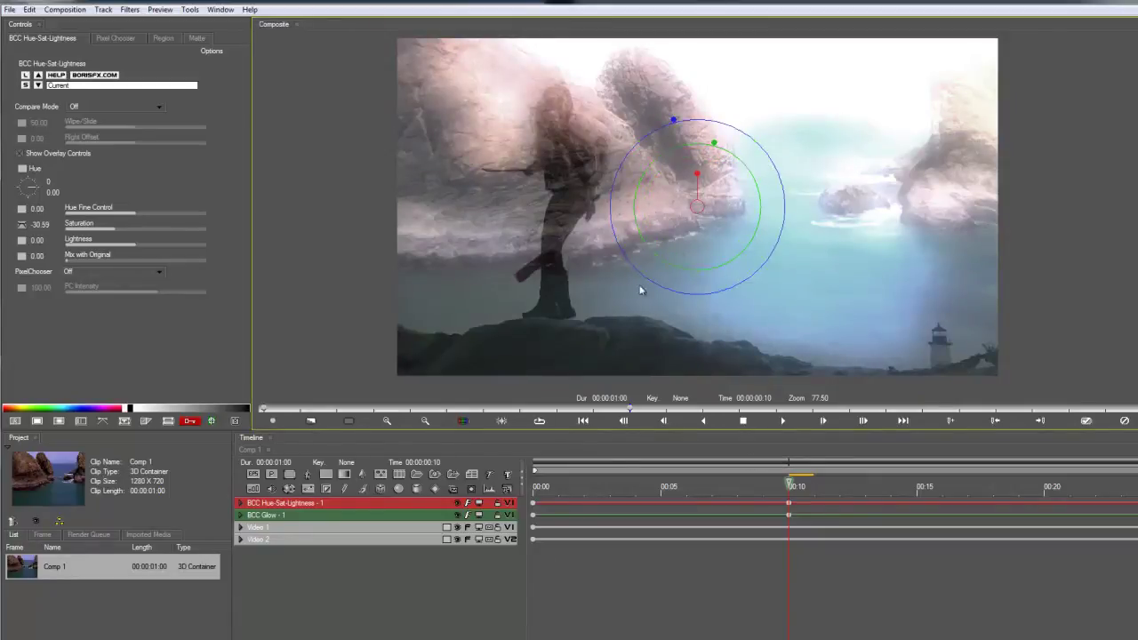
left_click_drag(694, 488, 1019, 528)
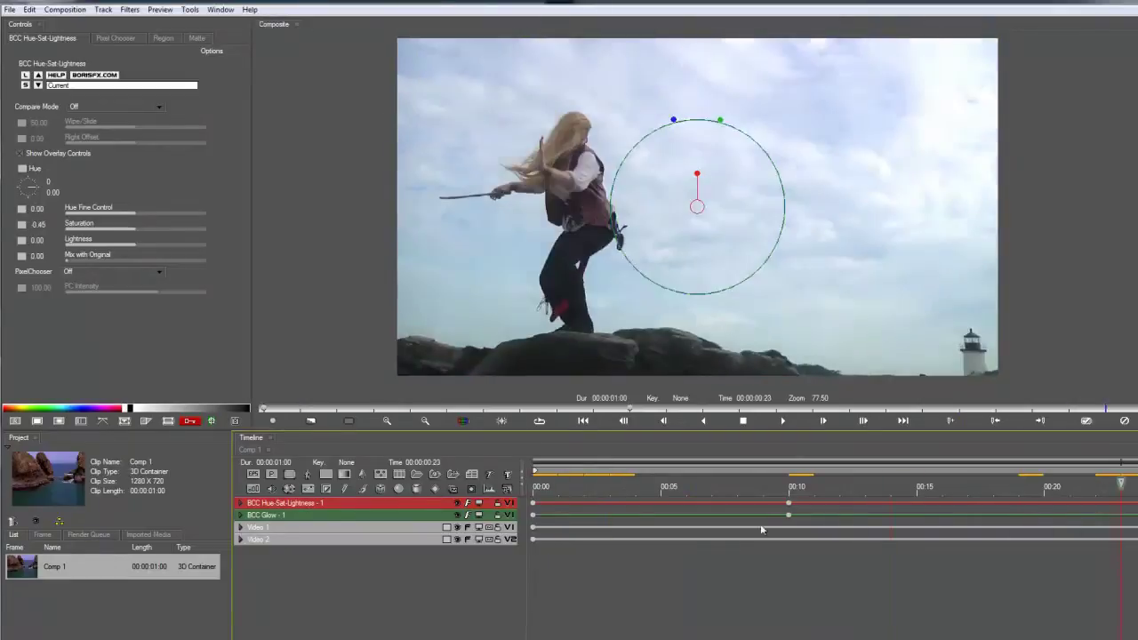
- At 00:00:00:10, add a BCC Lens Flare Adv filter above the Hue-Sat-Lightness and Glow filters with no track selected
left_click(789, 515)
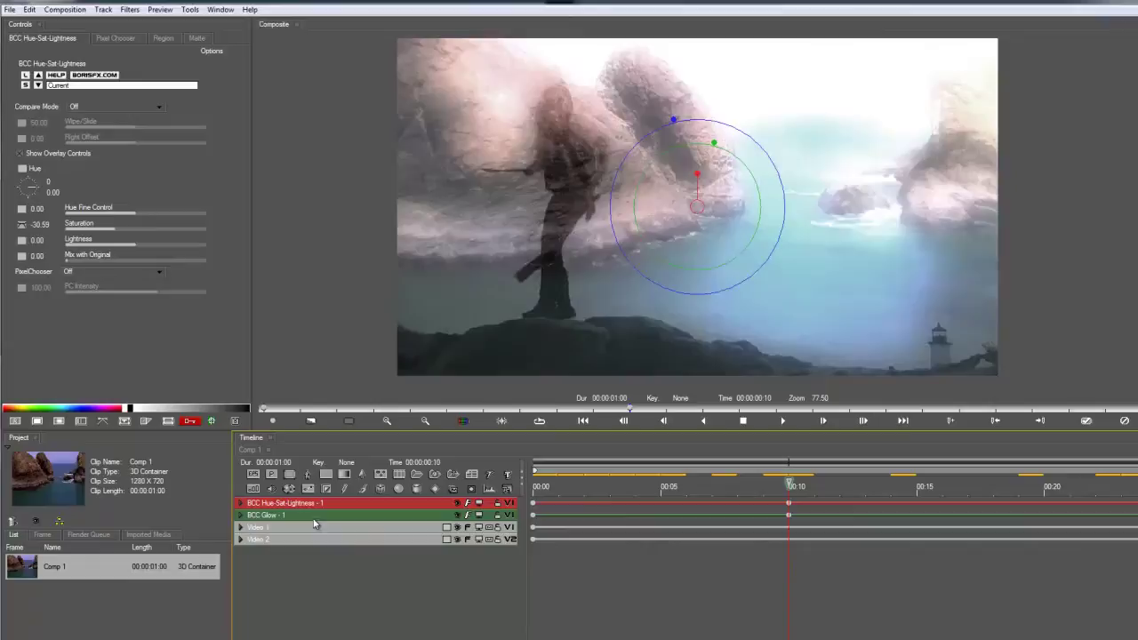
left_click(315, 515)
left_click(320, 505)
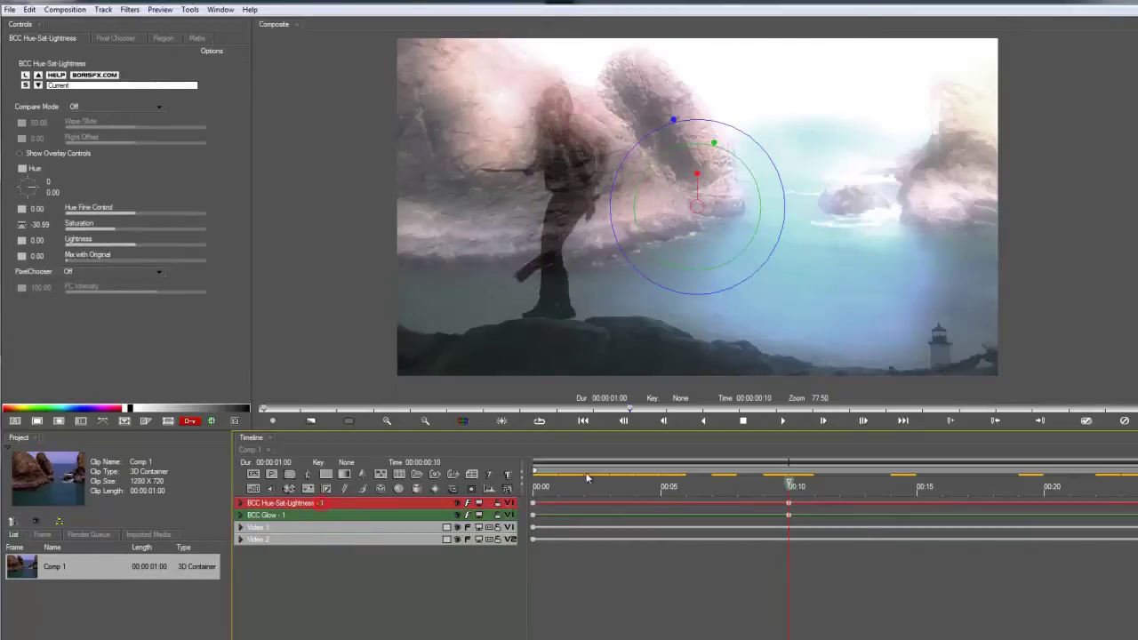
left_click(431, 584)
left_click(129, 10)
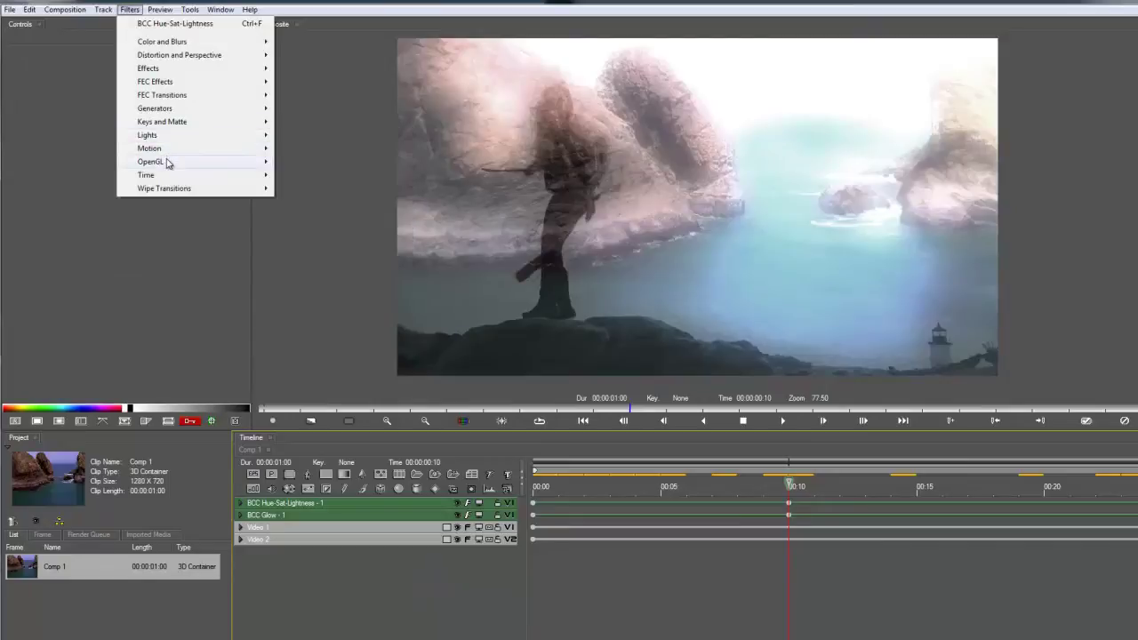
mouse_move(212, 167)
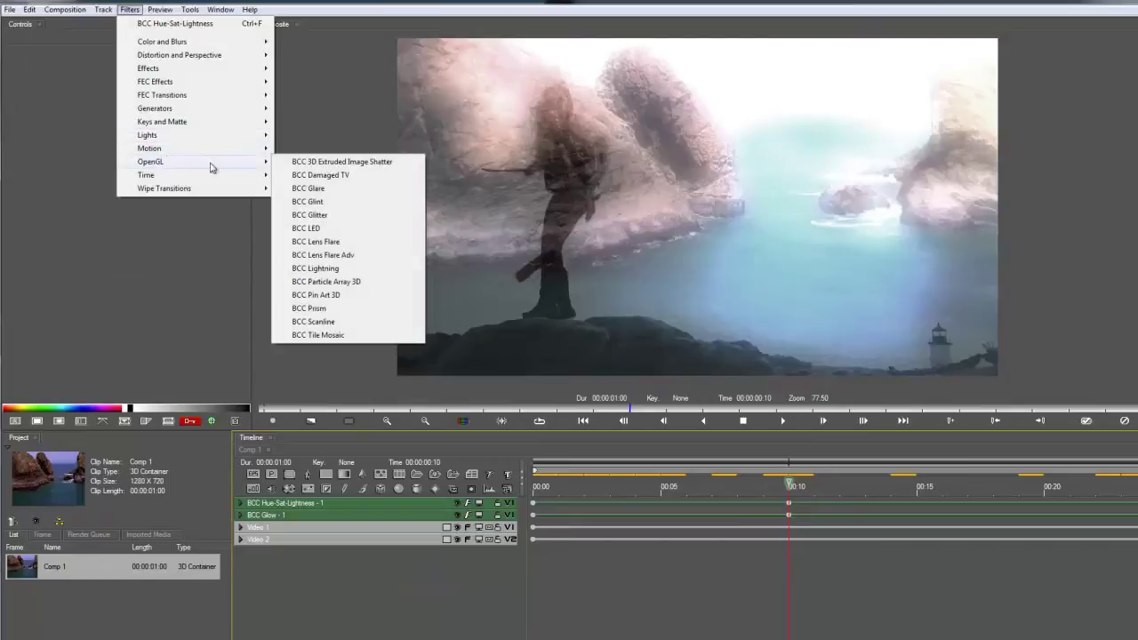
left_click(326, 256)
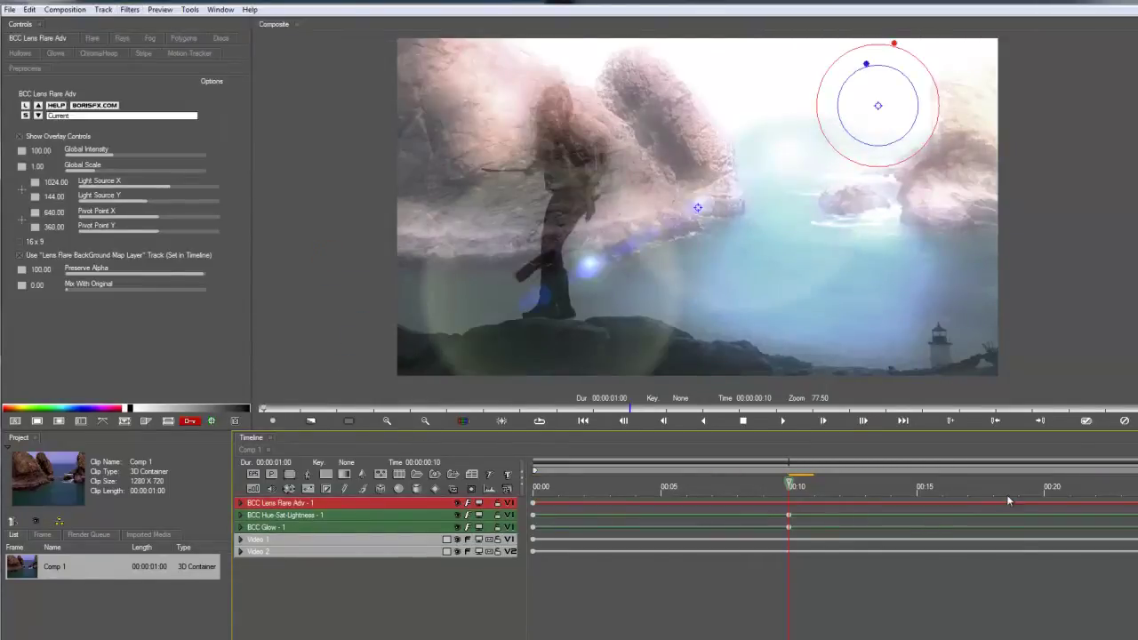
- At the end of the transition, place the flare's light source on the lighthouse, with Global Scale zero and Global Intensity about 16
left_click_drag(1009, 495, 1137, 495)
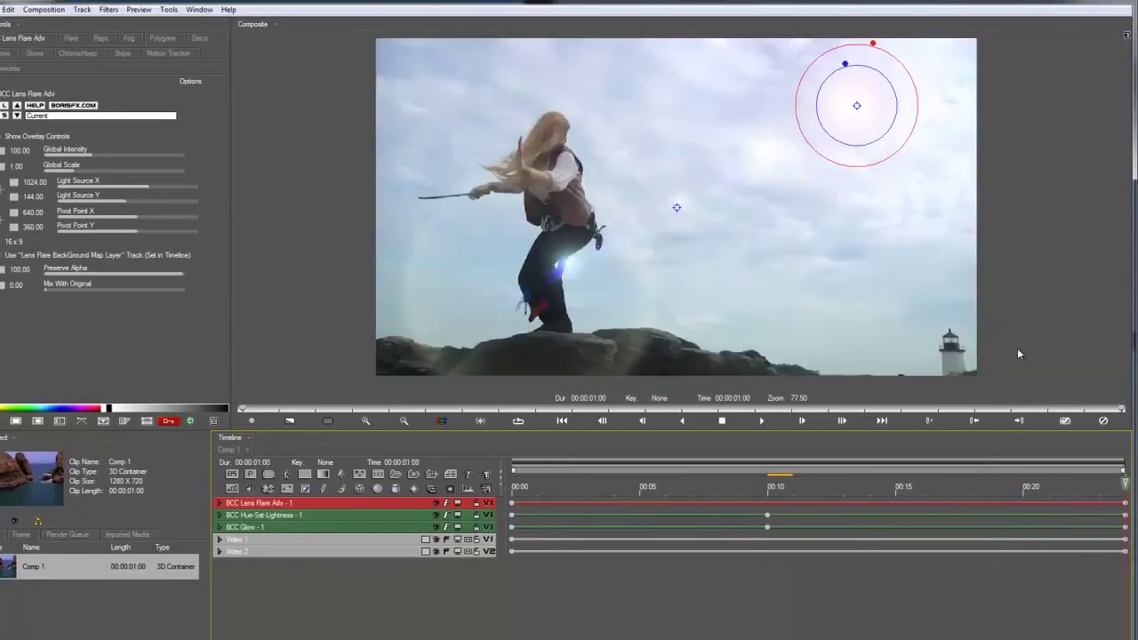
mouse_move(858, 105)
left_mouse_down()
mouse_move(902, 223)
mouse_move(904, 267)
mouse_move(952, 345)
mouse_move(942, 356)
mouse_move(959, 367)
mouse_move(953, 346)
left_mouse_up()
left_click_drag(968, 283, 957, 323)
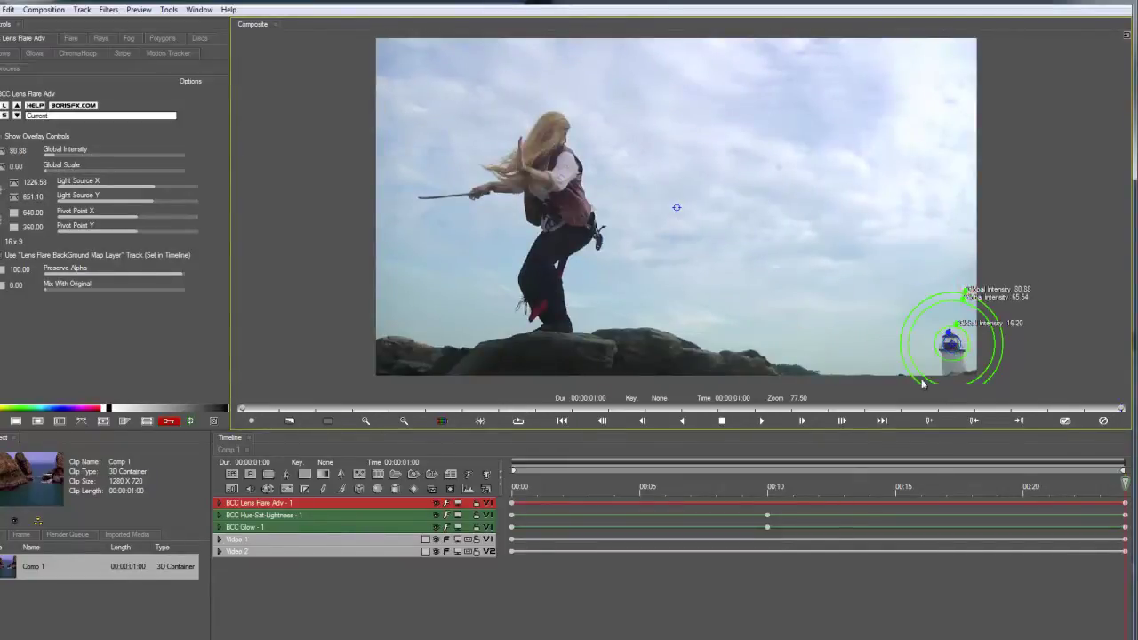
- At the start of the transition, place the flare's light source at the frame centre and set Global Scale and Global Intensity to zero
left_click(767, 490)
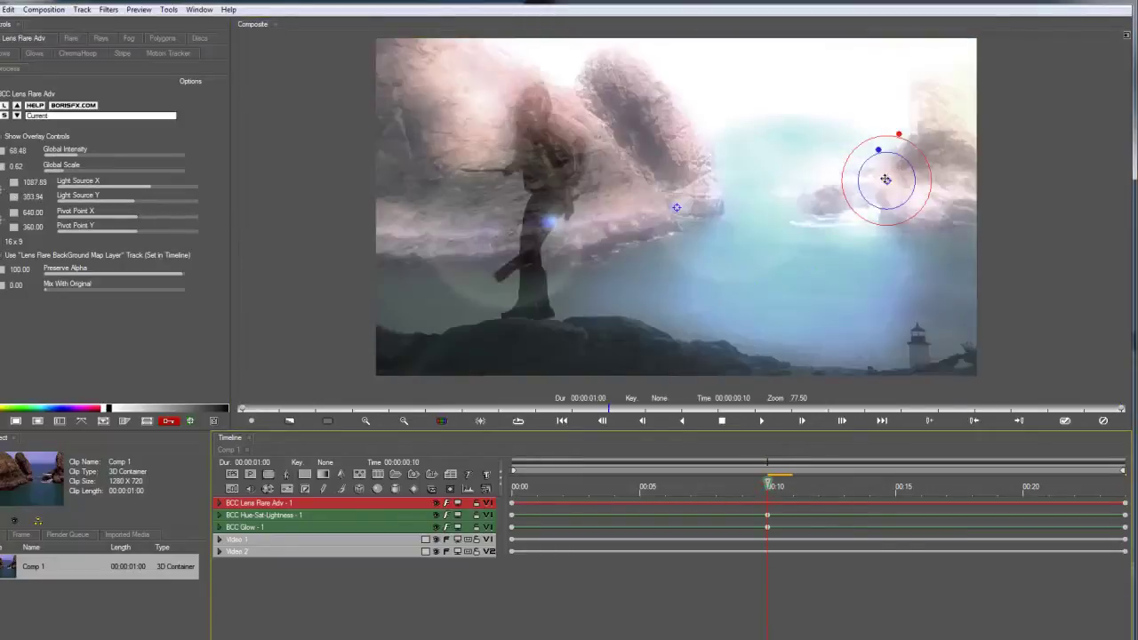
left_click_drag(527, 476, 503, 488)
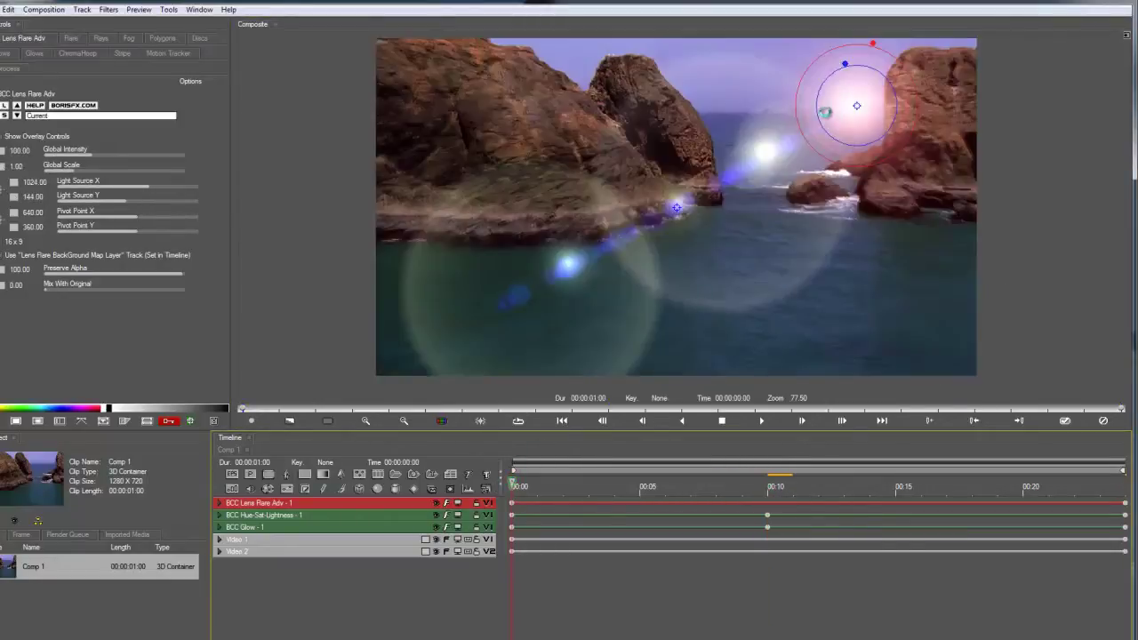
left_click_drag(836, 131, 678, 210)
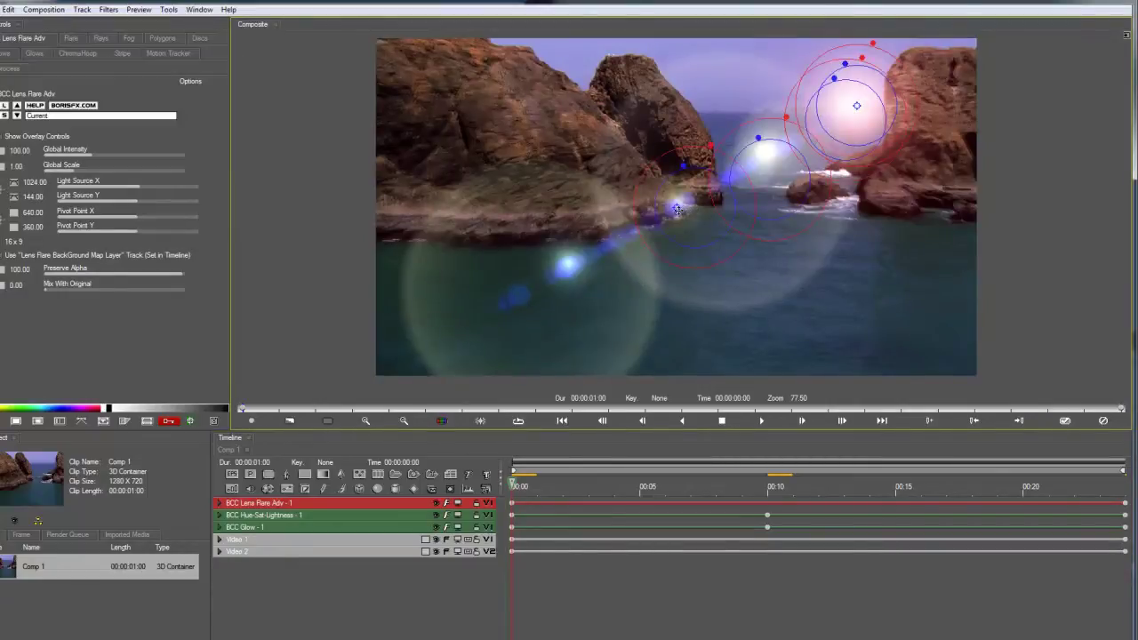
left_click(677, 208)
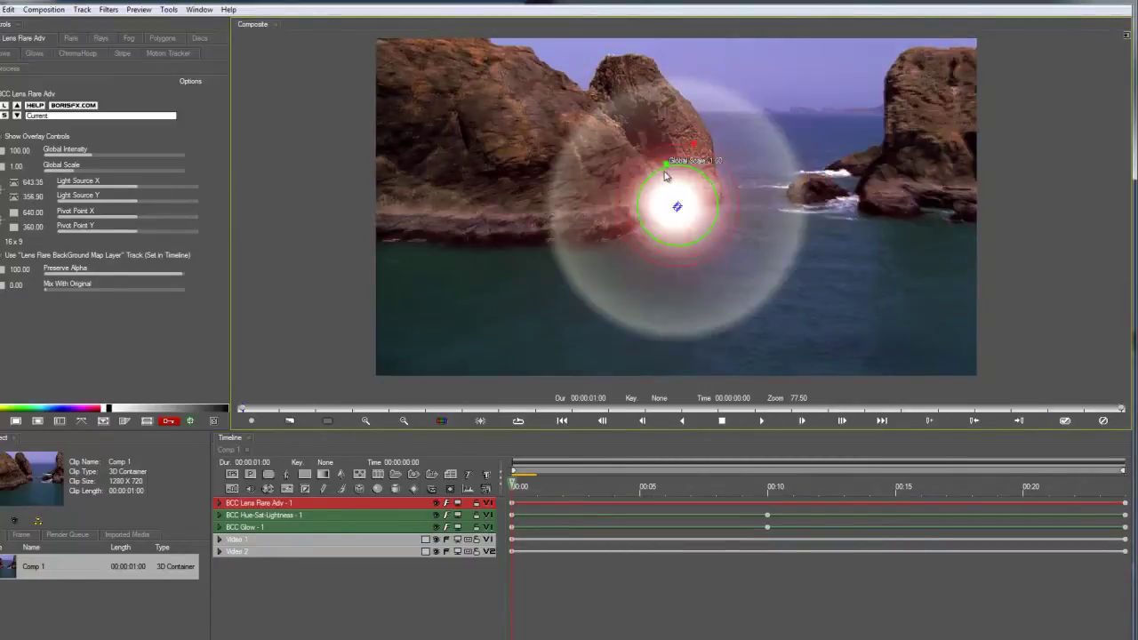
left_click_drag(665, 169, 678, 203)
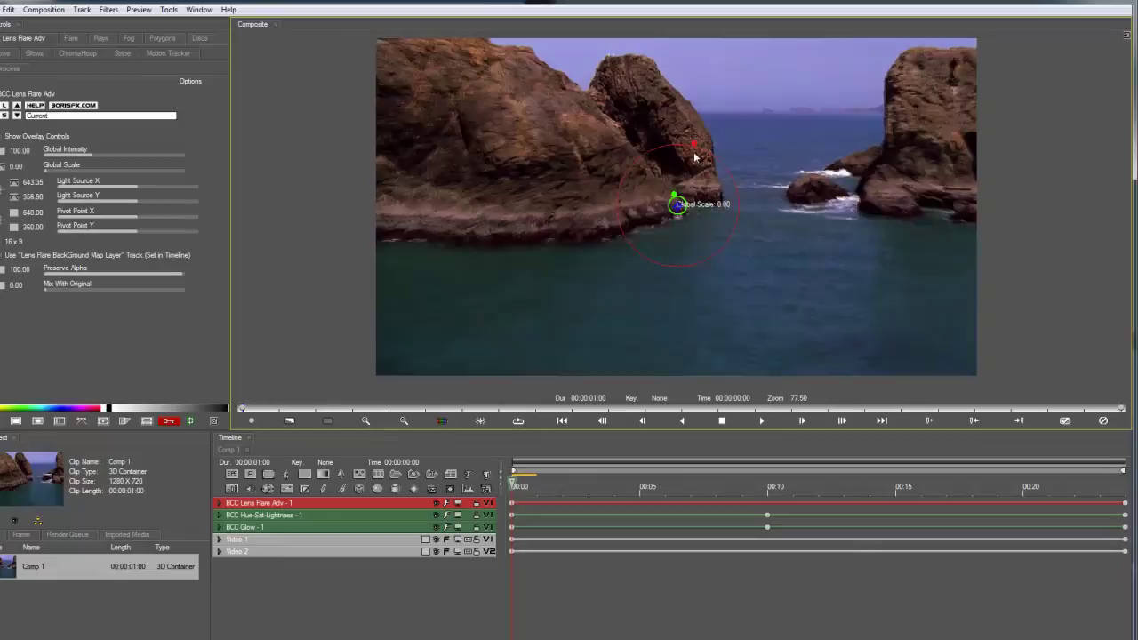
left_click_drag(698, 146, 675, 204)
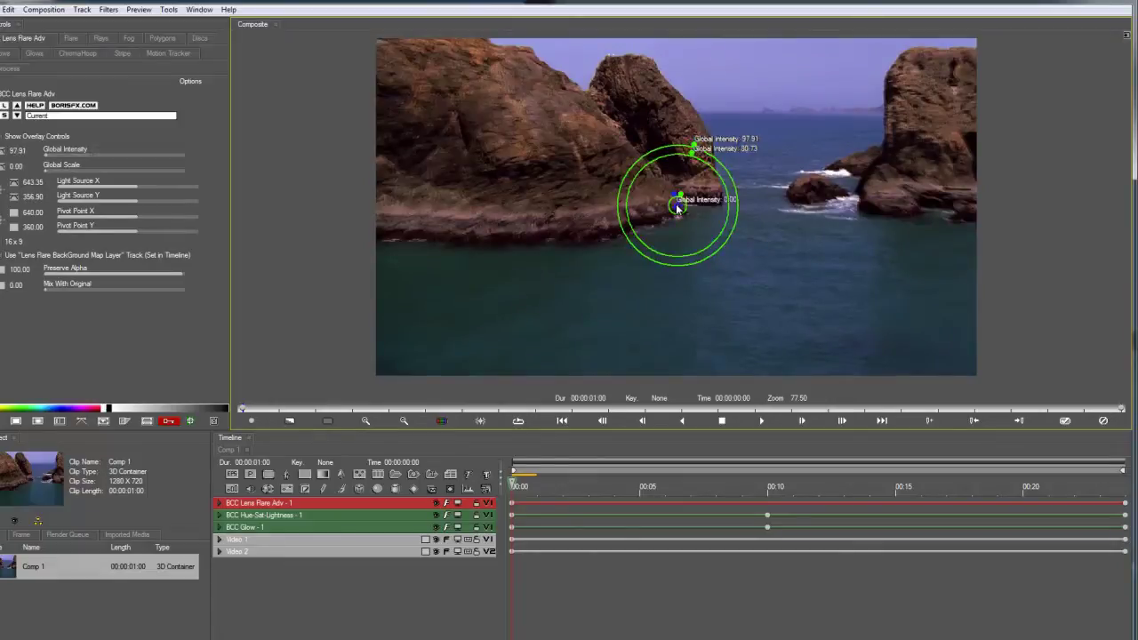
- Raise the flare's Global Intensity to about 93.17 and Global Scale to about 1.55 at 00:00:00:10, previewing the transition
left_click(770, 489)
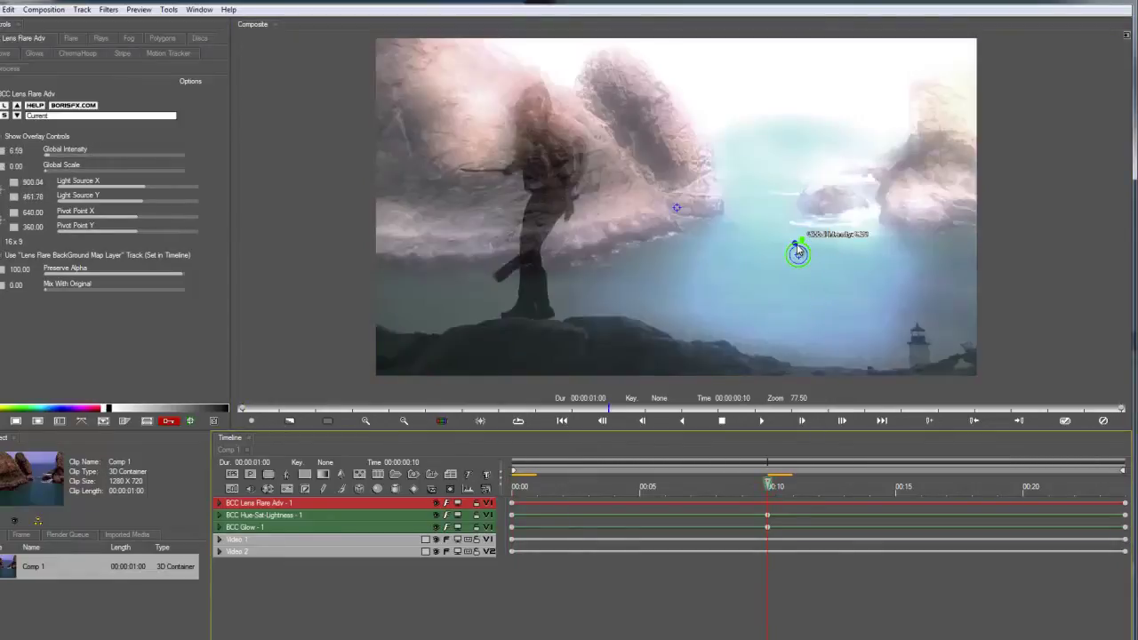
left_click_drag(797, 245, 781, 197)
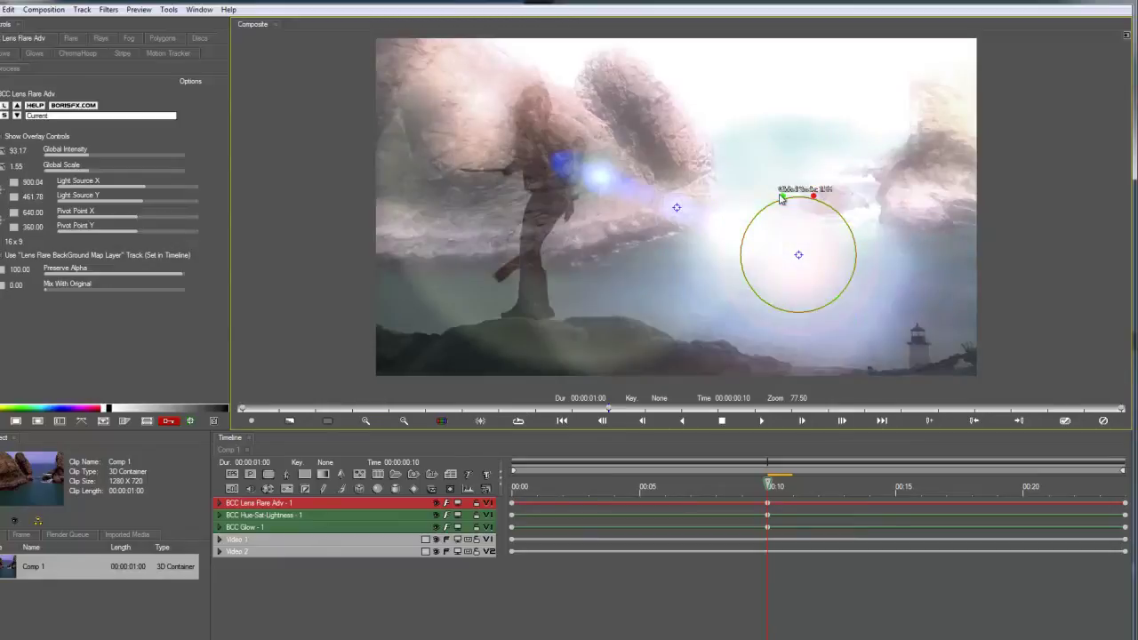
left_click_drag(787, 489, 1025, 491)
left_click_drag(702, 508, 675, 491)
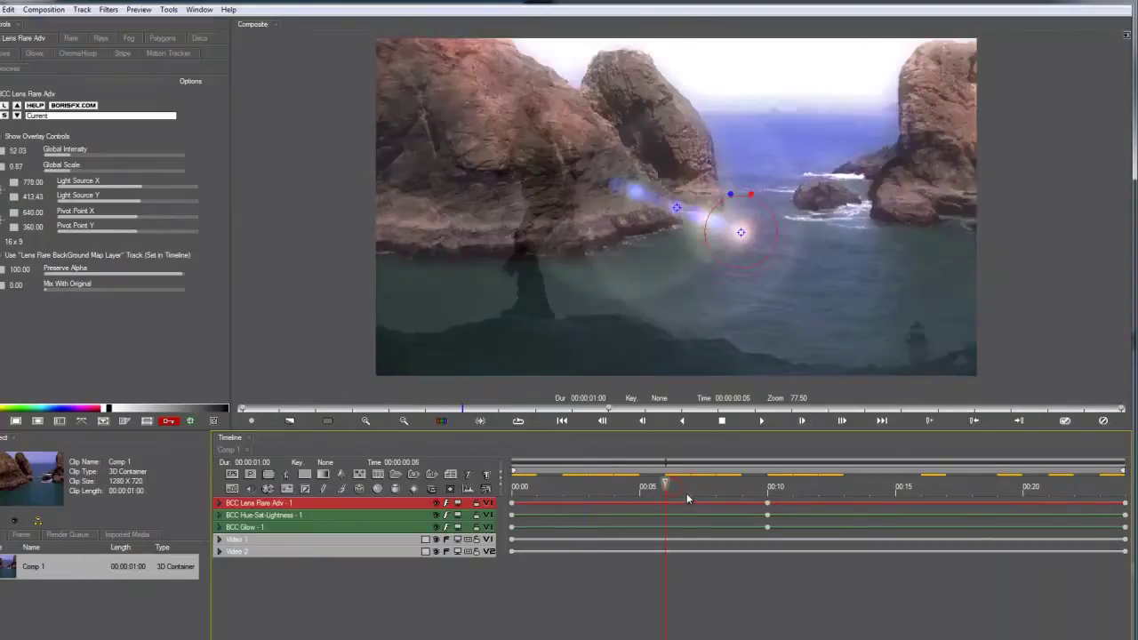
- Shift the first keyframe of BCC Lens Flare Adv to 00:00:00:06 and preview the transition
left_click(345, 513)
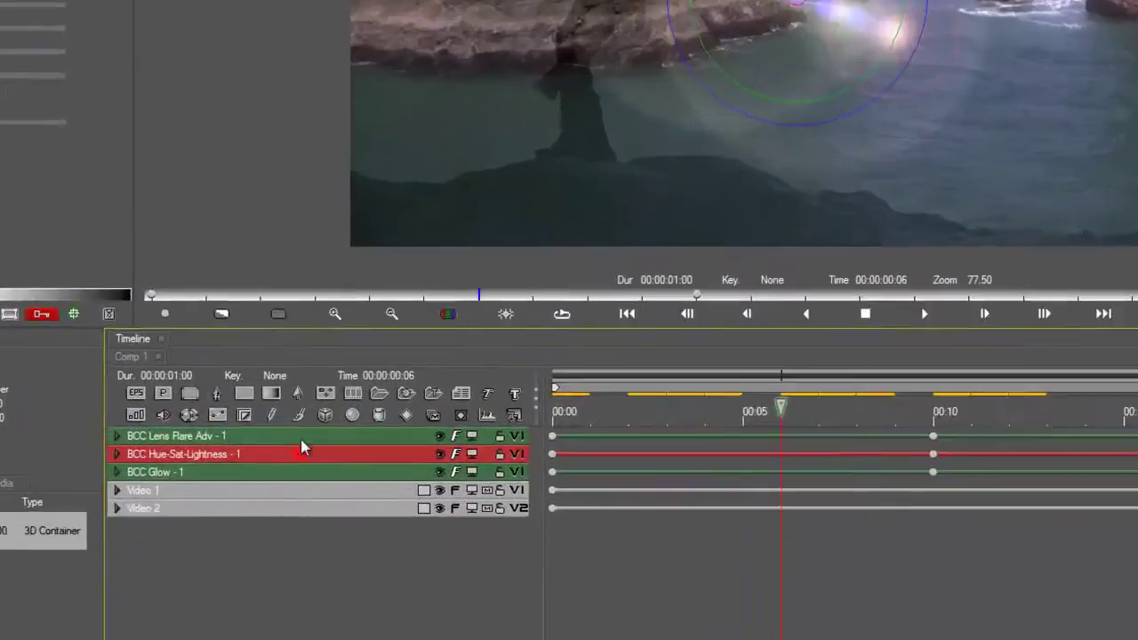
left_click(302, 439)
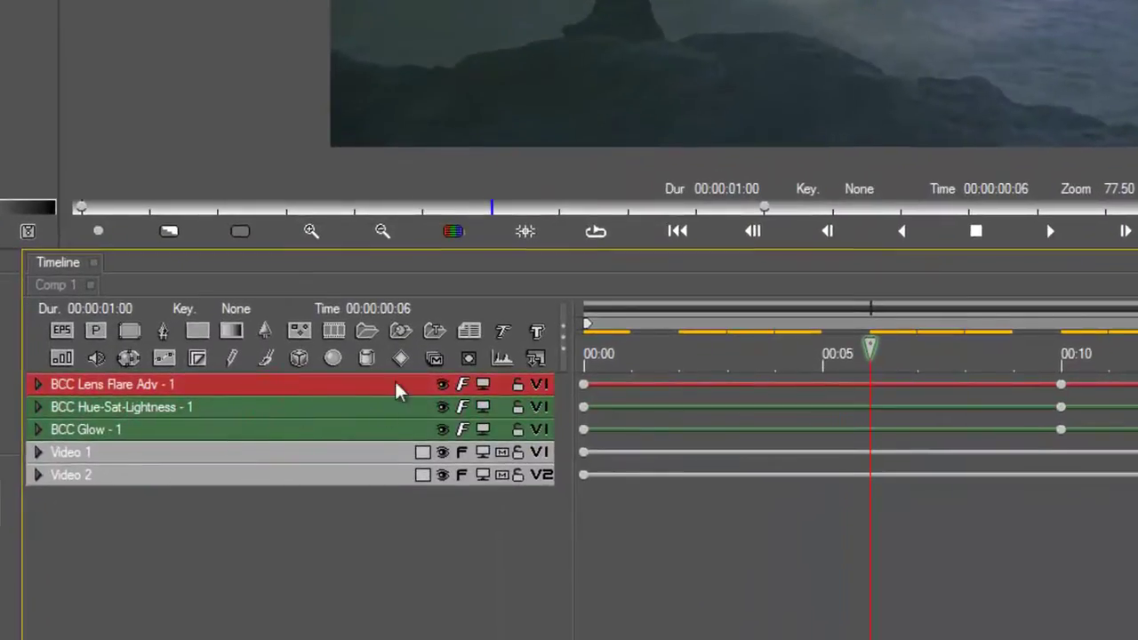
left_click_drag(584, 385, 893, 396)
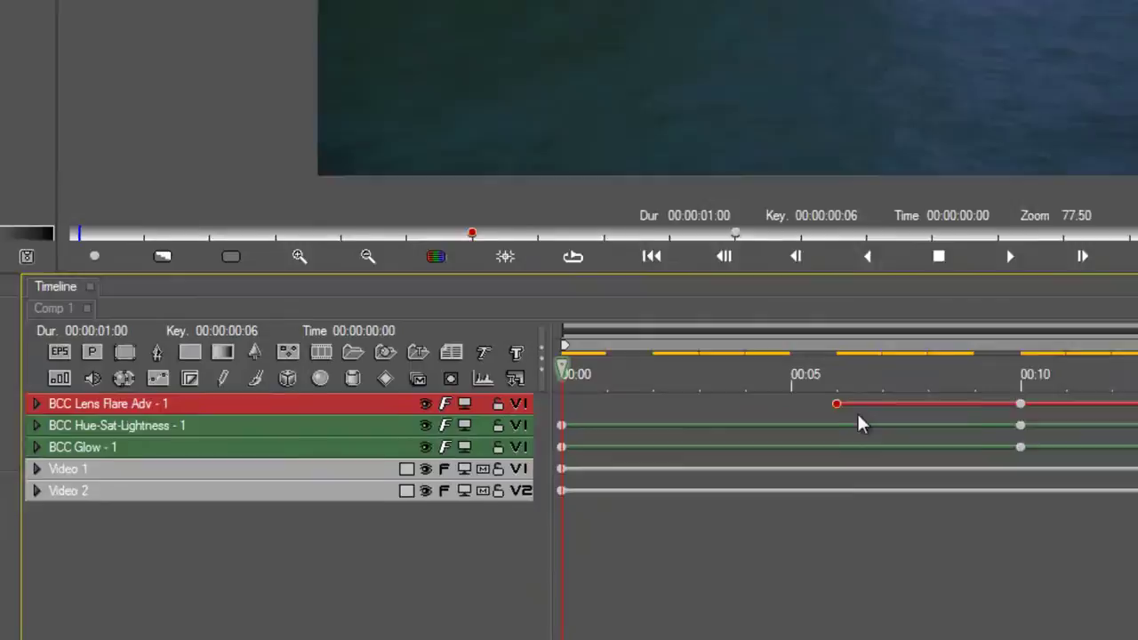
left_click(888, 366)
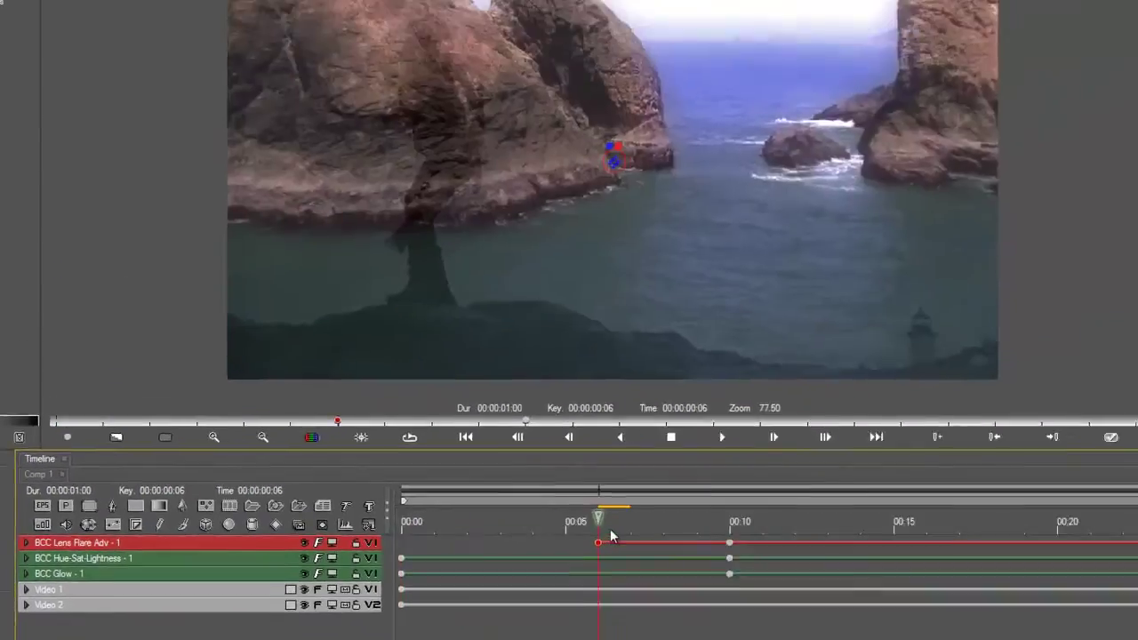
left_click(661, 525)
left_click(696, 521)
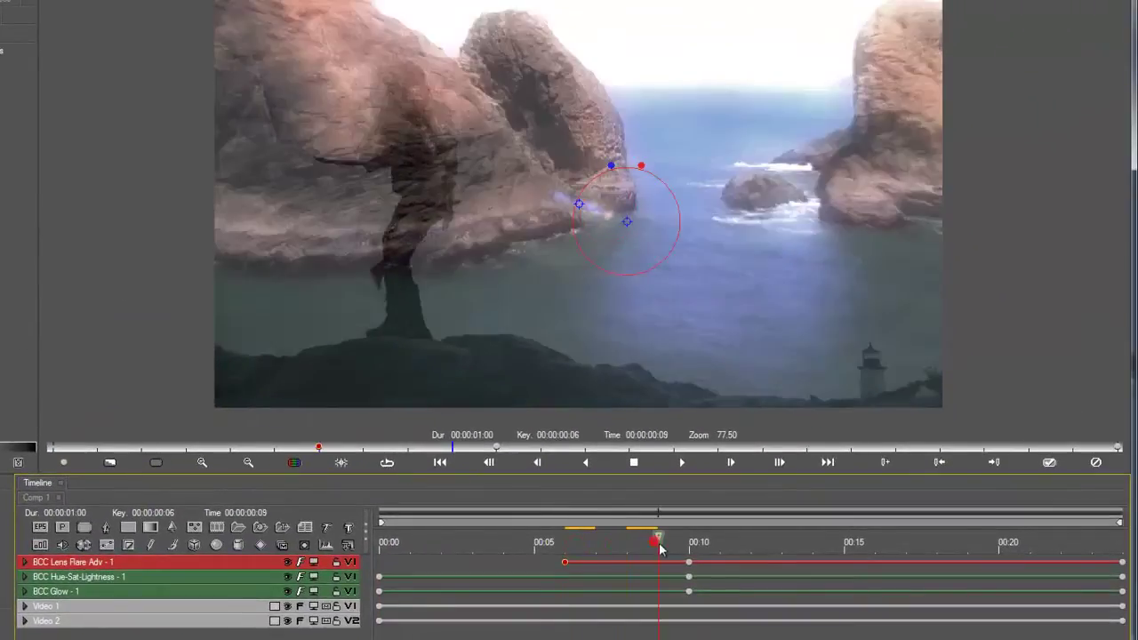
left_click_drag(688, 551, 1092, 543)
left_click_drag(649, 538, 562, 546)
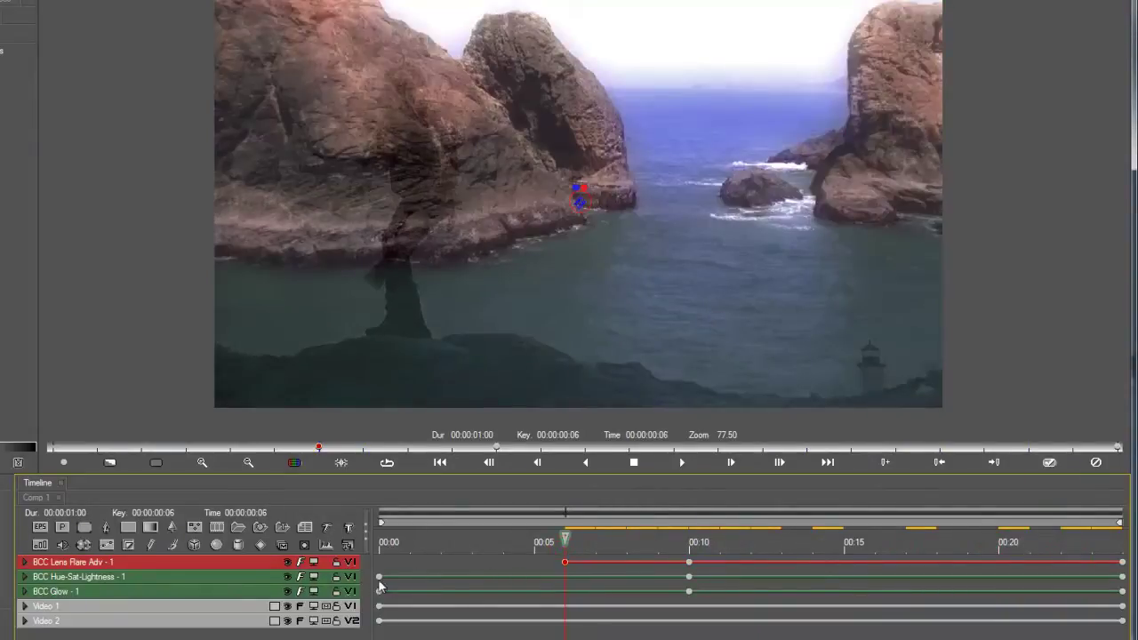
- Shift the first BCC Hue-Sat-Lightness keyframe to 00:00:00:06 and its last to 00:00:00:15, previewing the change
left_click(243, 577)
left_click_drag(381, 580, 583, 582)
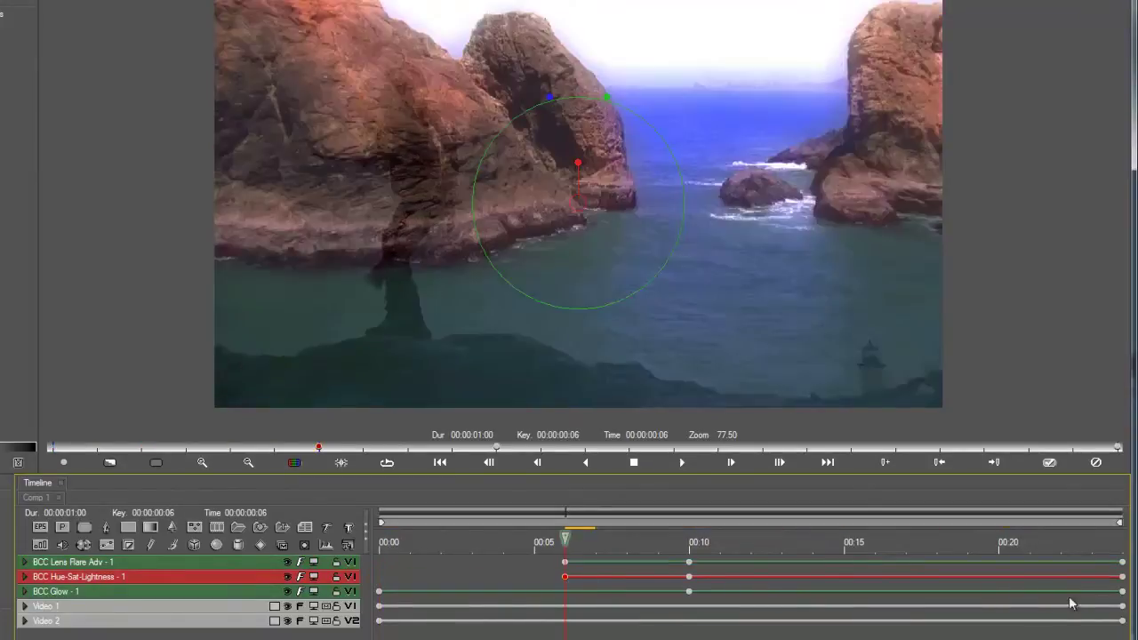
left_click(1121, 578)
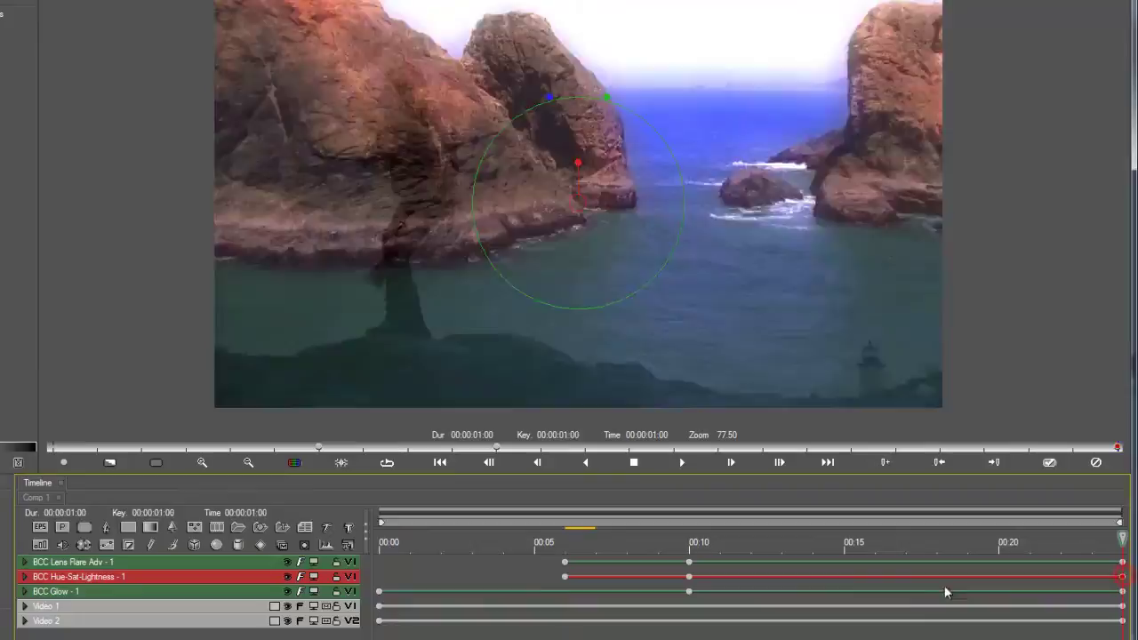
left_click_drag(944, 585, 843, 585)
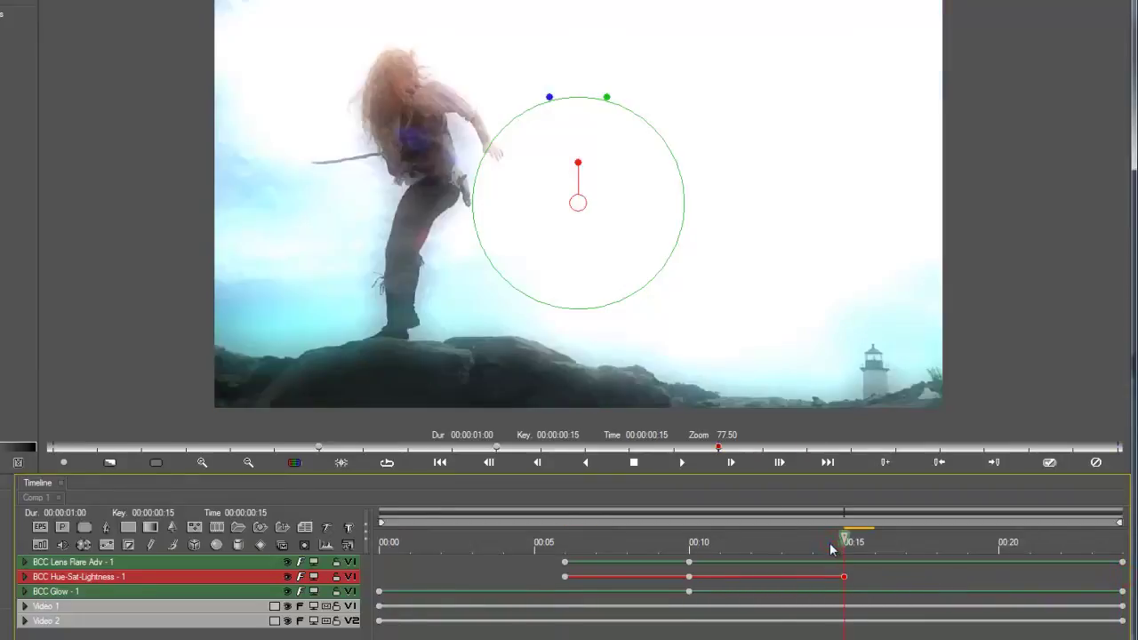
left_click(800, 541)
left_click_drag(564, 542, 752, 525)
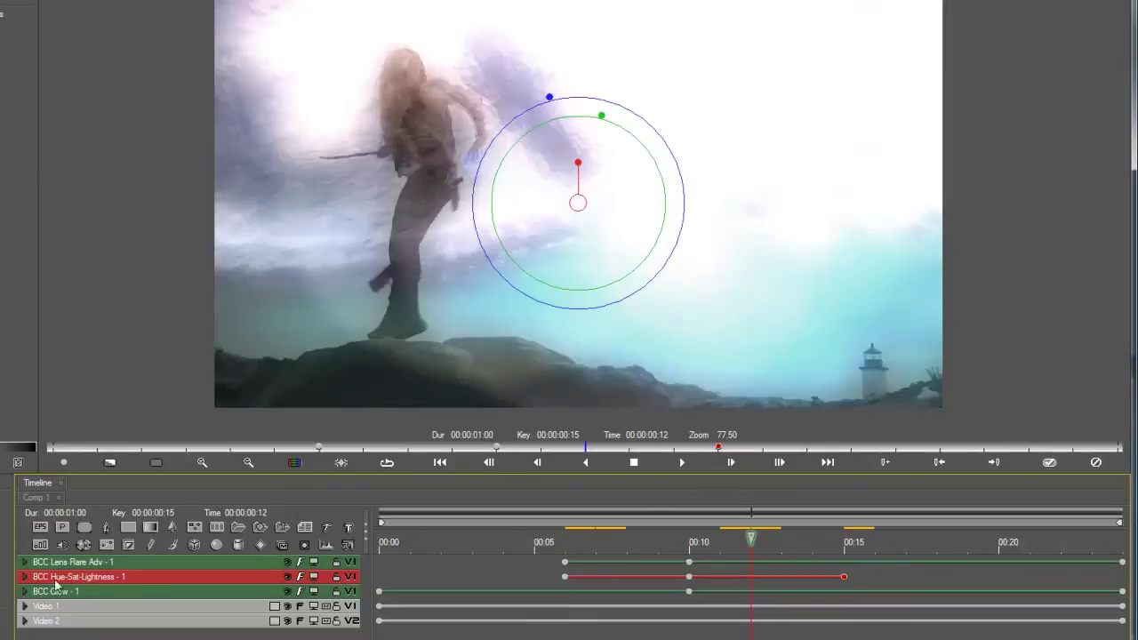
- Deselect all tracks, scrub through the finished glow transition and apply it, returning to the EDIUS timeline
left_click(79, 593)
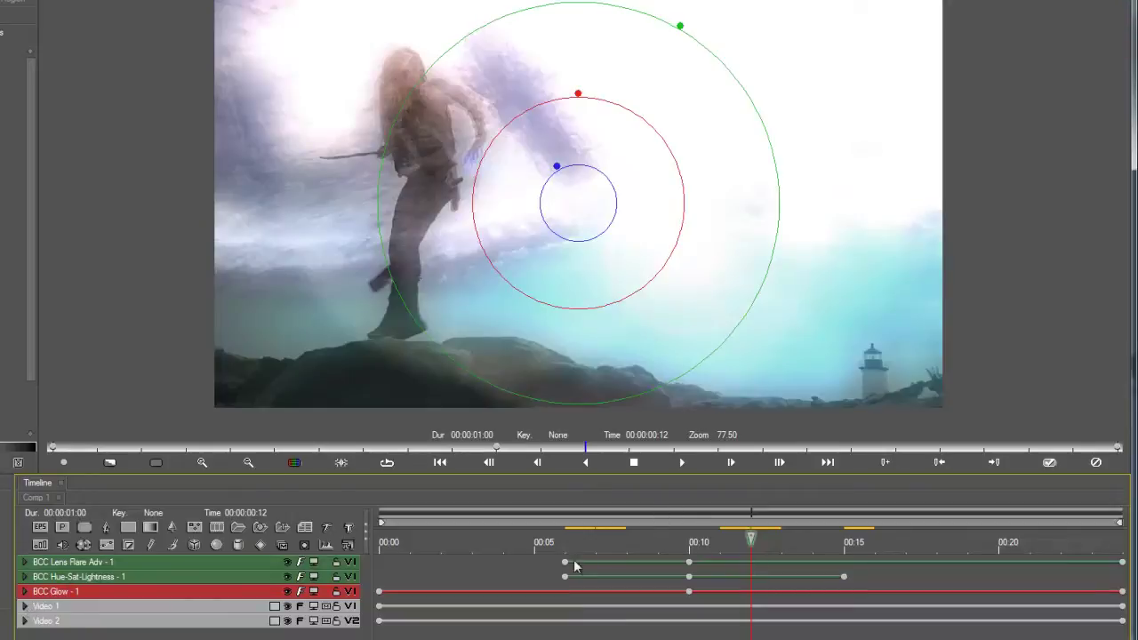
key("ctrl+shift+a")
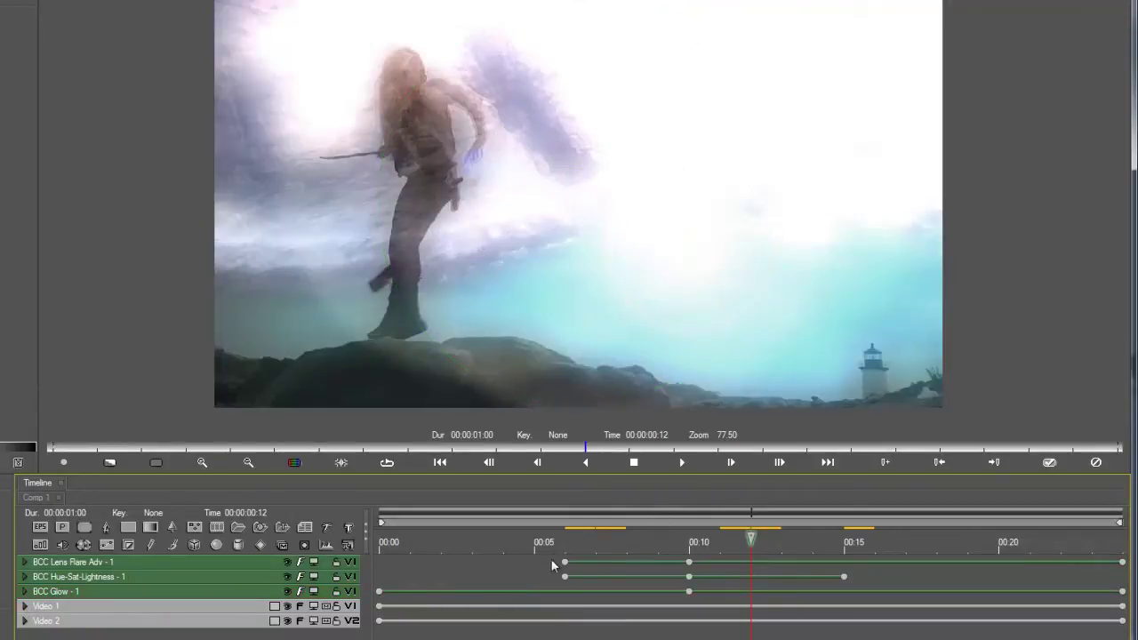
mouse_move(561, 539)
left_mouse_down()
mouse_move(378, 542)
mouse_move(925, 548)
mouse_move(1067, 564)
left_mouse_up()
left_click(1064, 464)
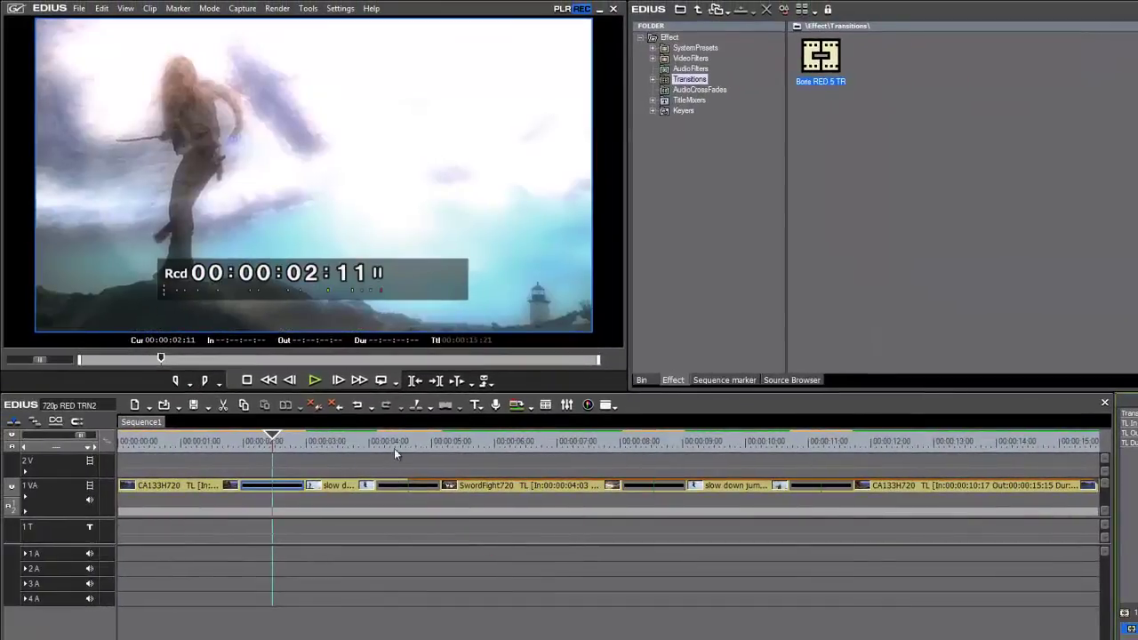
- In the Boris RED transition starting at 00:00:04:03 on the EDIUS timeline, add a BCC Swish Pan filter to Video 1 and scrub through it
left_click(394, 448)
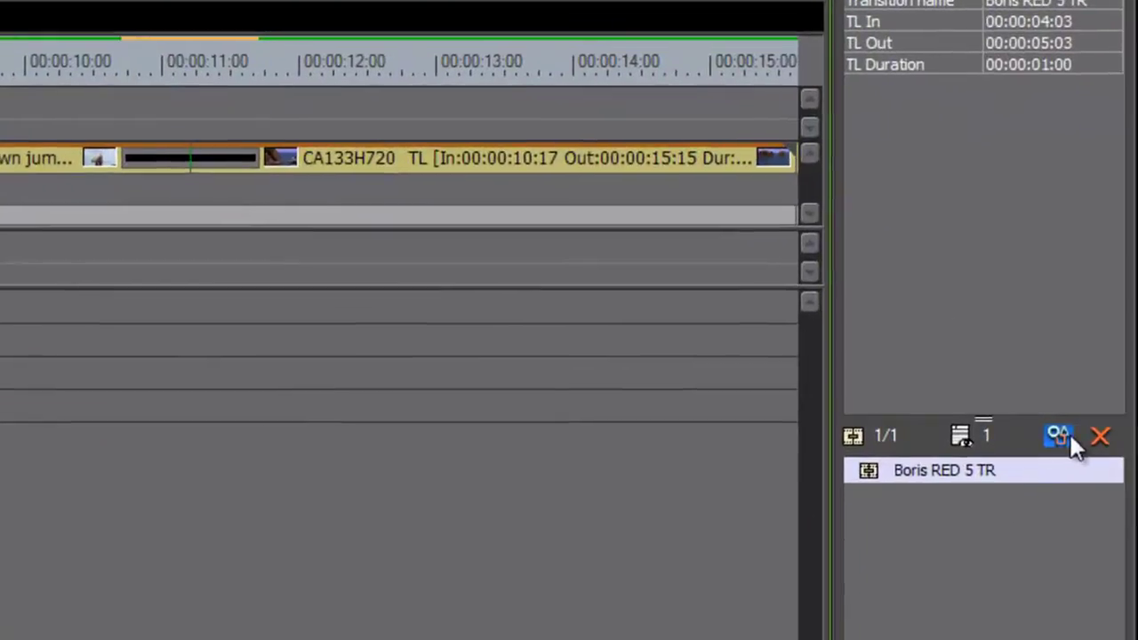
left_click(1081, 459)
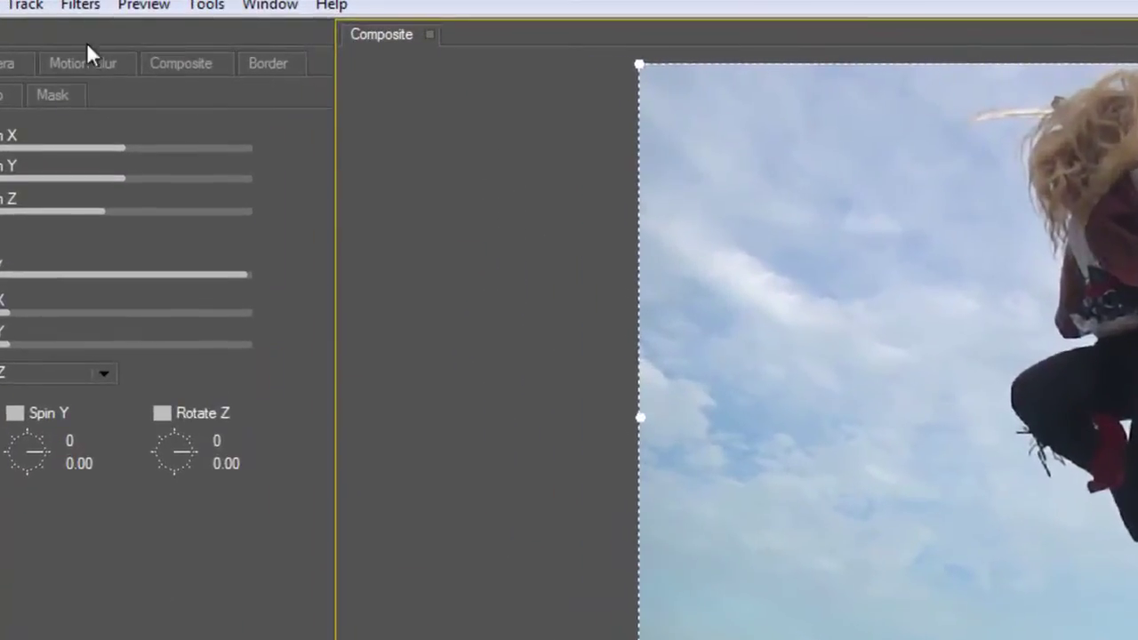
left_click(132, 23)
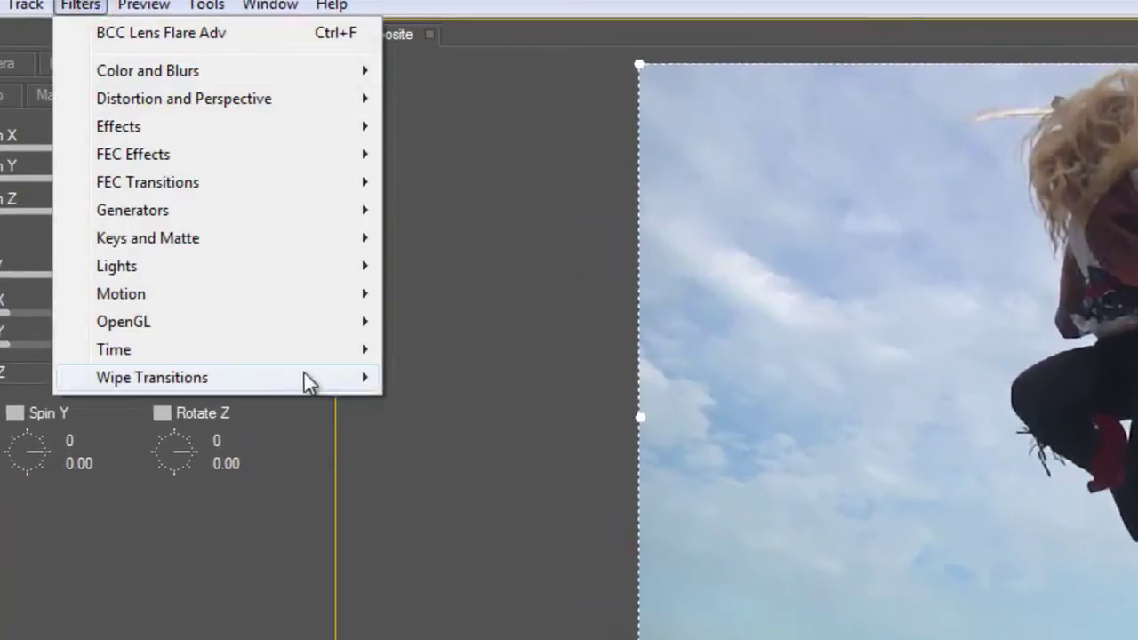
mouse_move(304, 377)
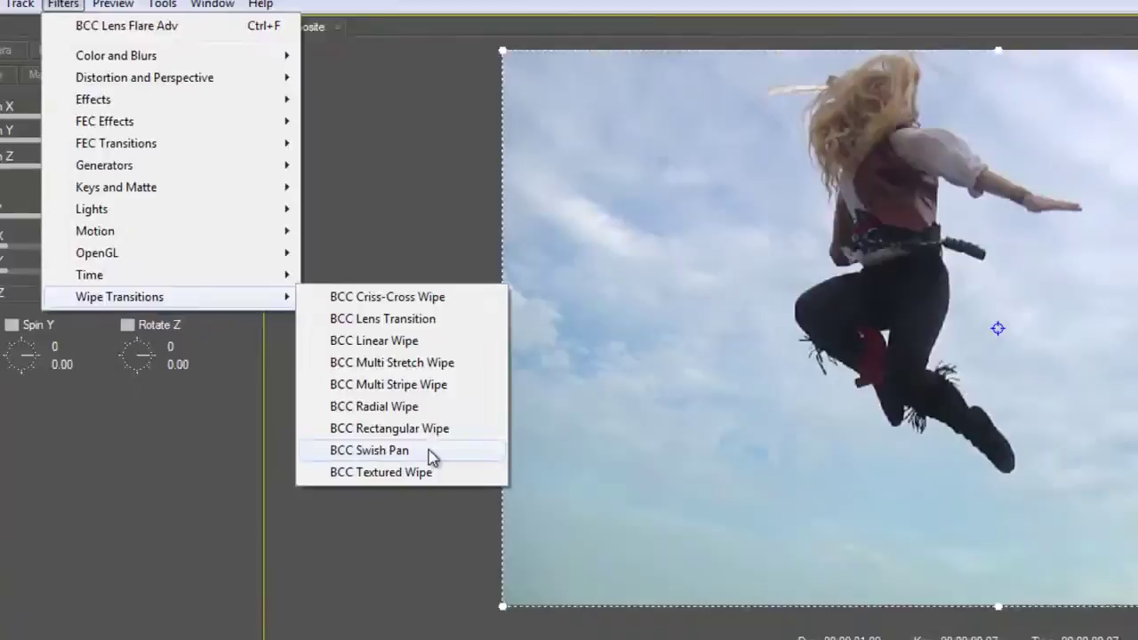
left_click(555, 573)
left_click_drag(601, 516, 495, 523)
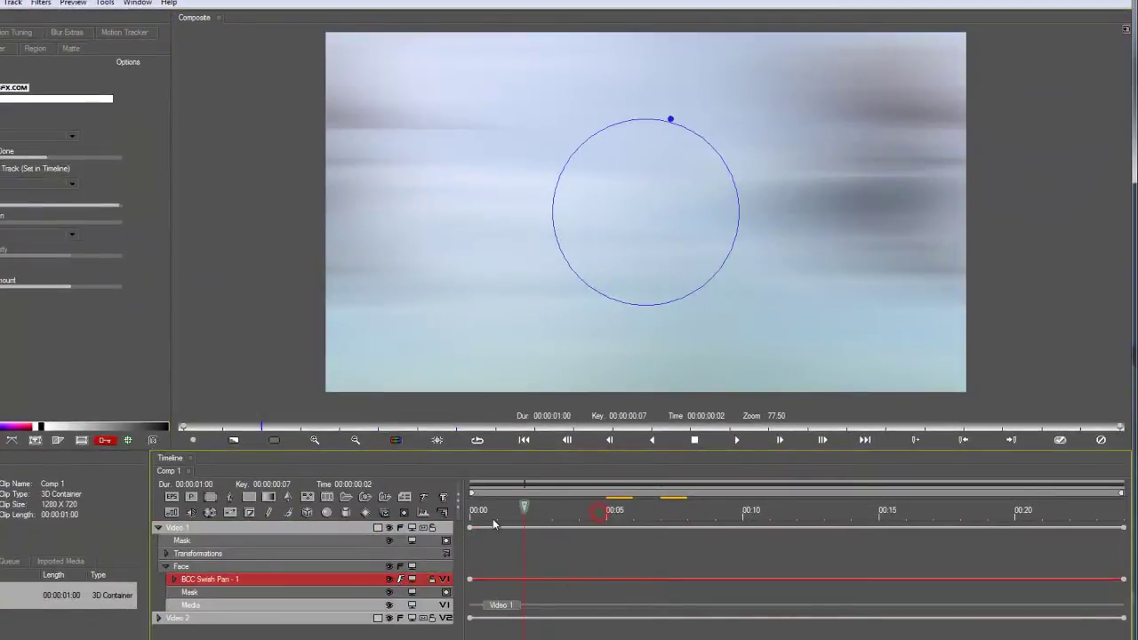
left_click(209, 579)
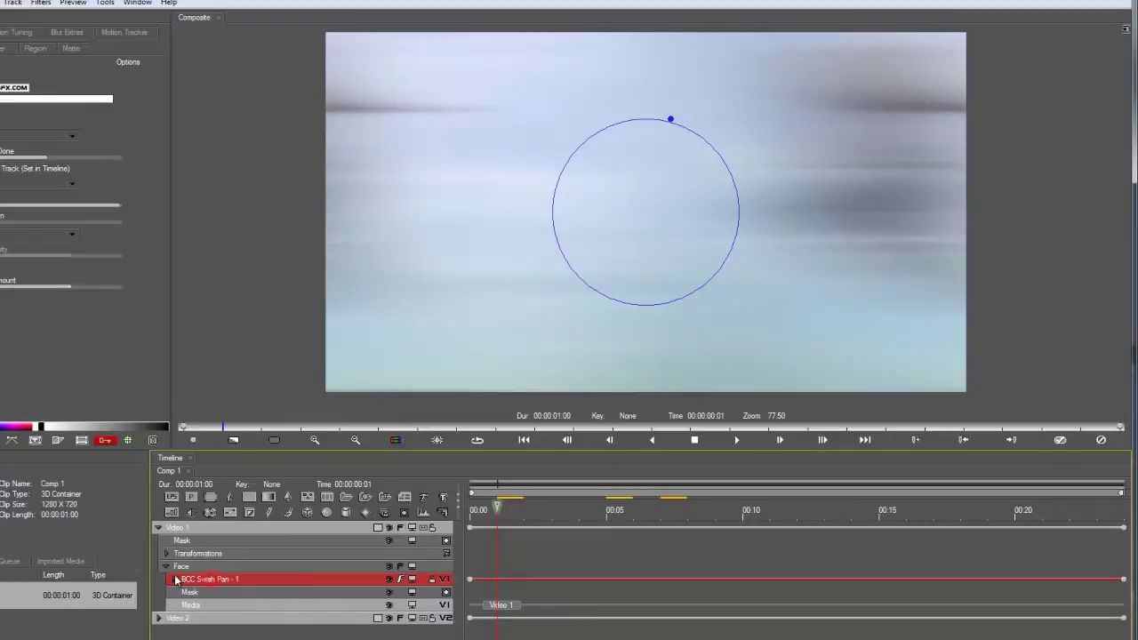
- Expand the BCC Swish Pan filter on Video 1 and set its Layer to Reveal media to Video 2
left_click(174, 580)
left_click(222, 592)
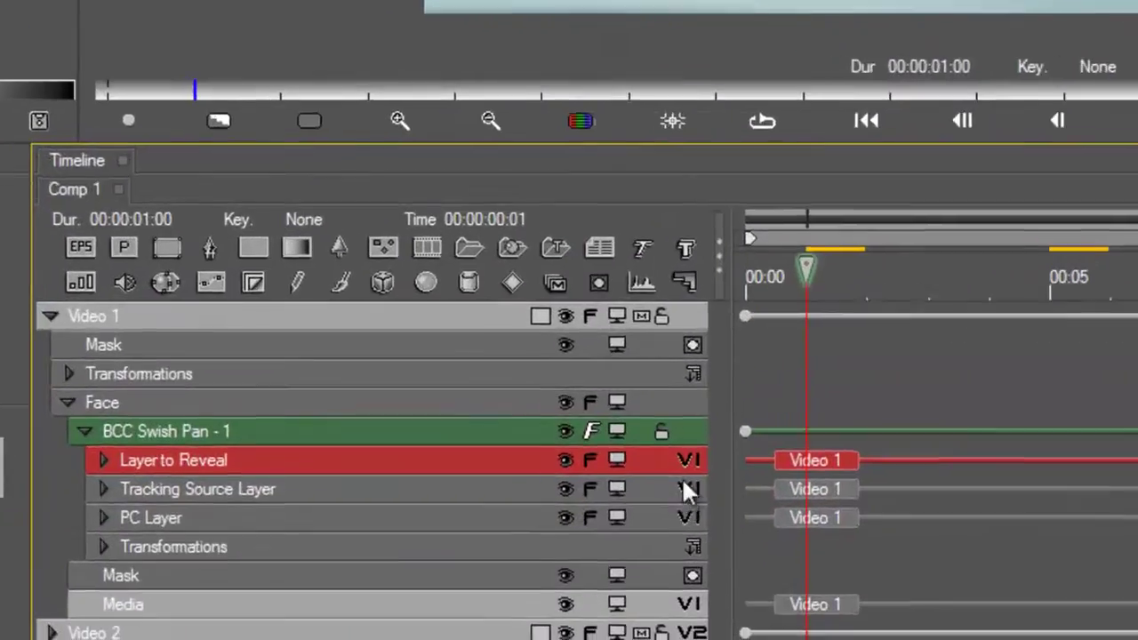
left_click(444, 592)
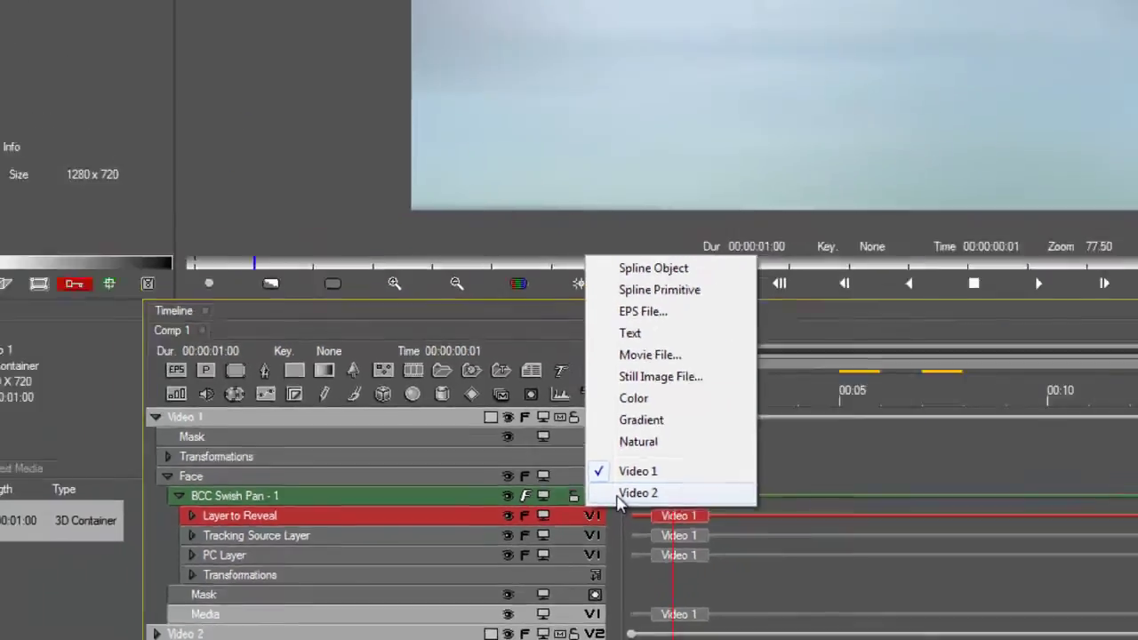
left_click(746, 425)
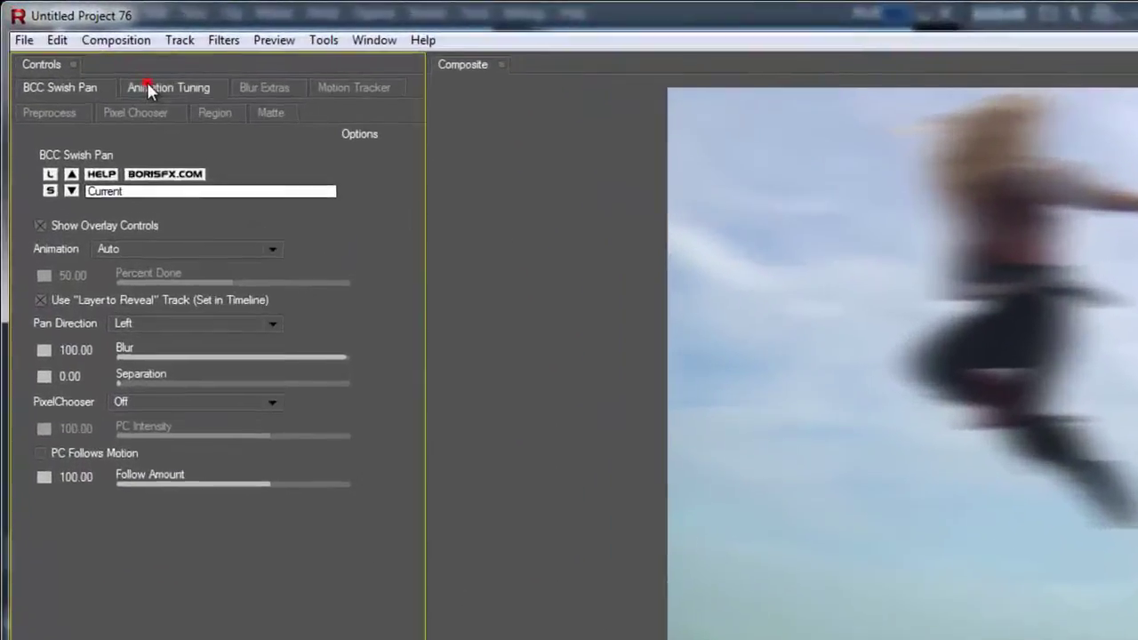
- Show the Swish Pan ease curve, then set Ease Out to 75.00 and Ease In to 43.75
left_click(103, 57)
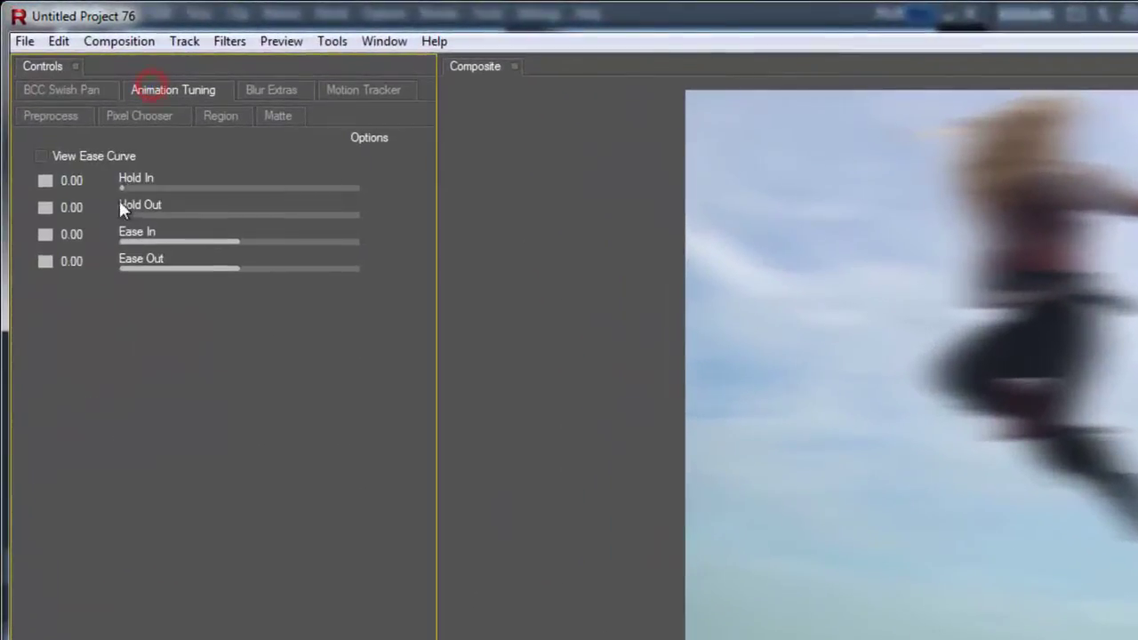
left_click(43, 158)
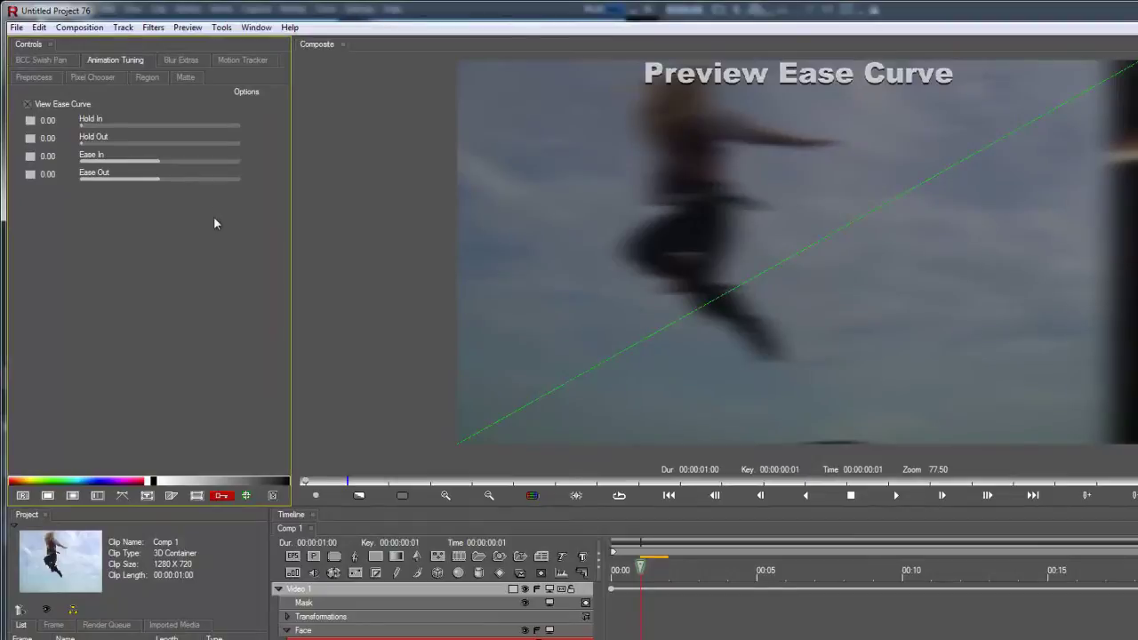
left_click_drag(162, 180, 215, 179)
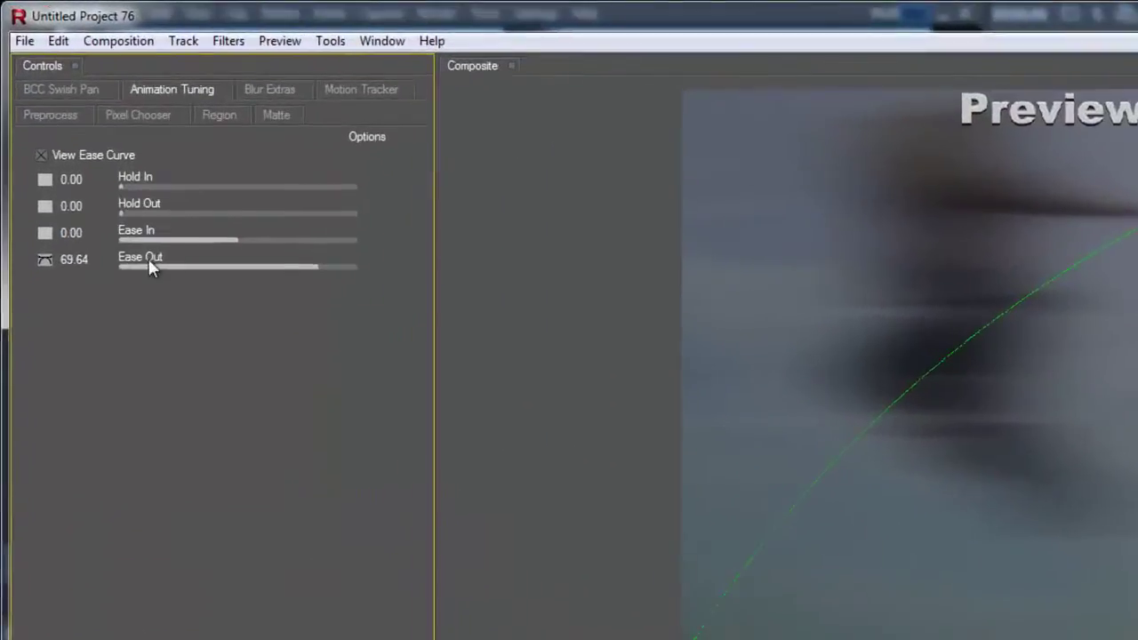
left_click_drag(250, 281, 378, 283)
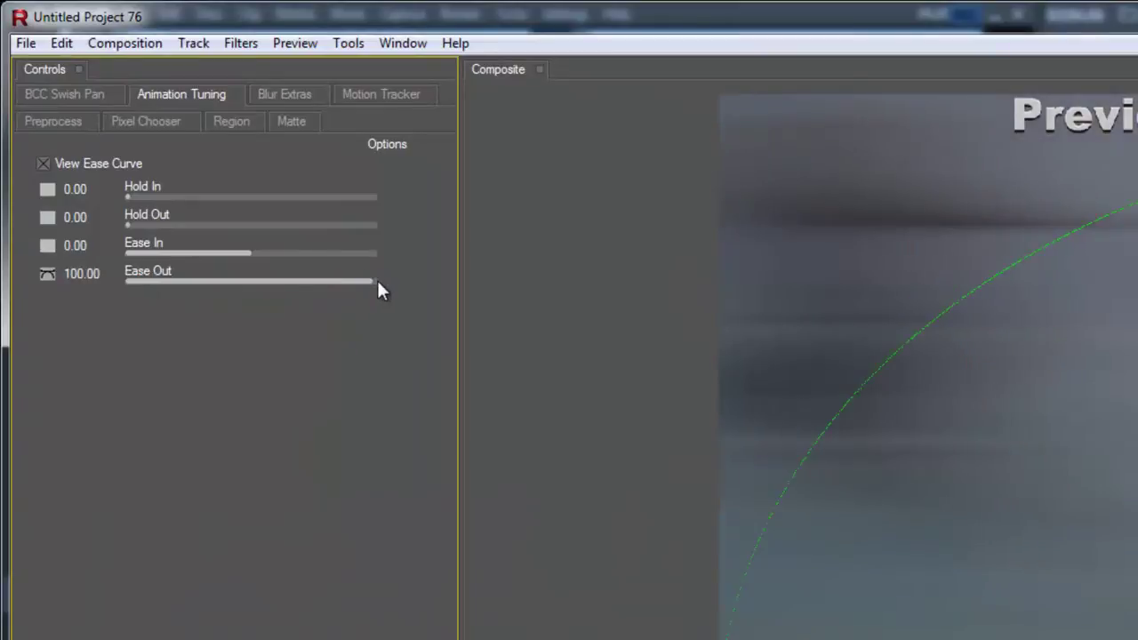
left_click(345, 282)
left_click(325, 254)
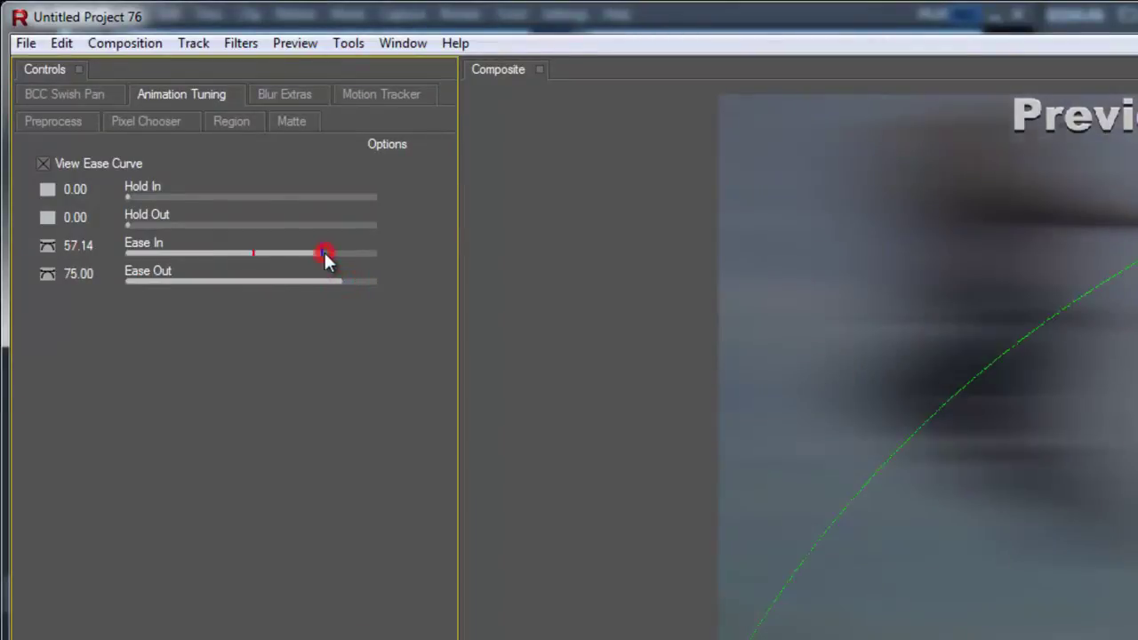
left_click(309, 255)
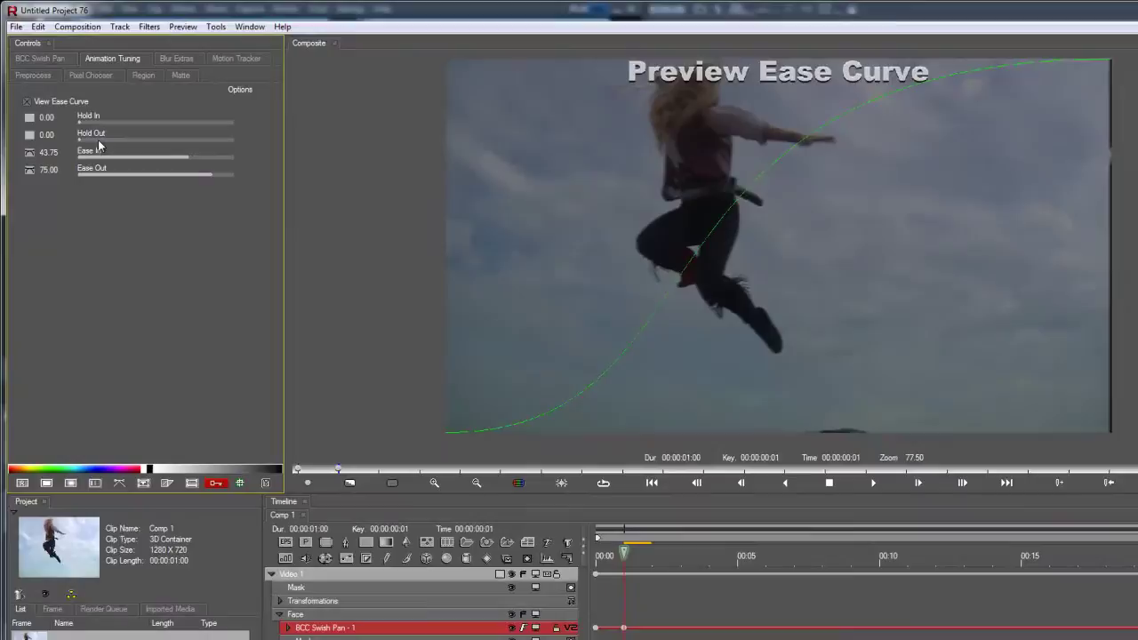
- Set the Swish Pan Hold Out to 16.96, make Hold Out, Ease In and Ease Out constant, and preview the transition
left_click_drag(120, 182, 142, 183)
left_click_drag(109, 139, 109, 139)
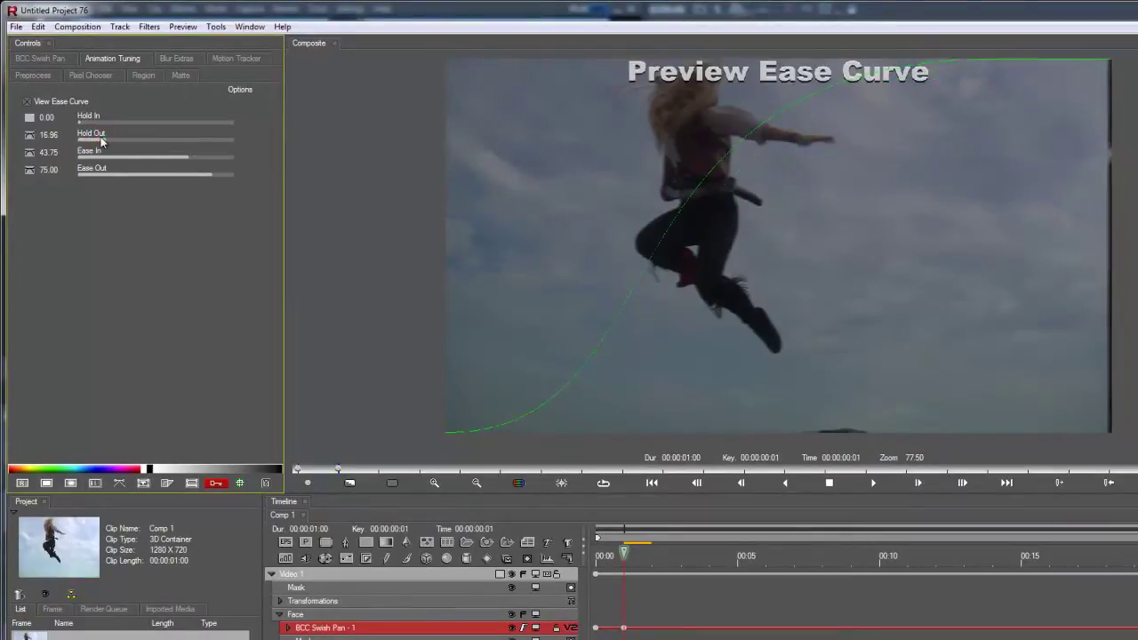
left_click(31, 139)
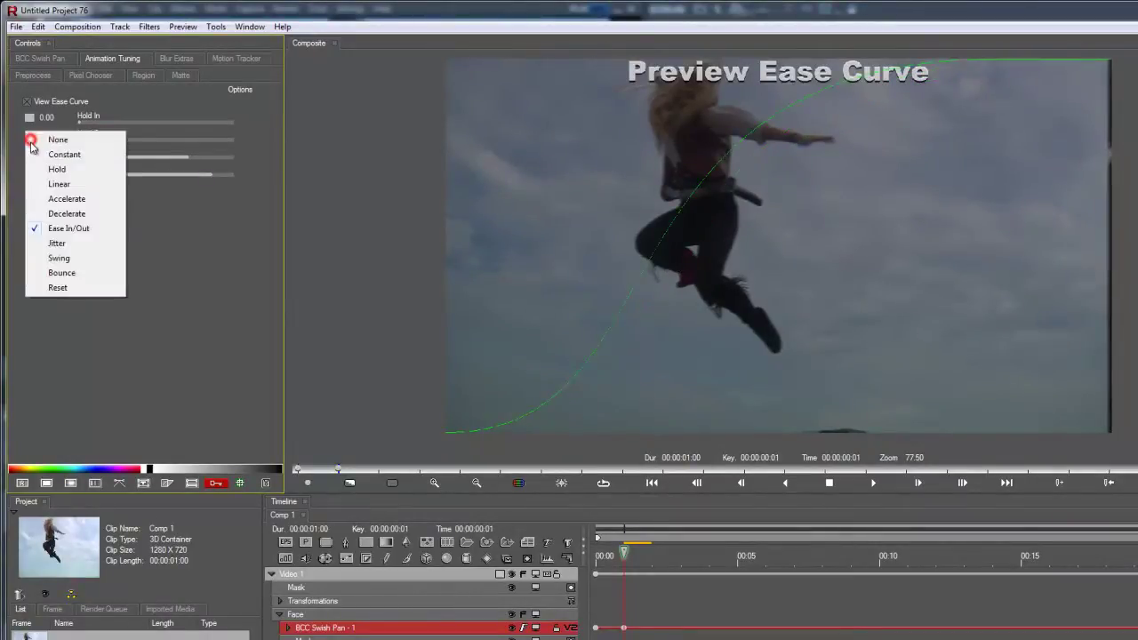
left_click(34, 155)
left_click(31, 154)
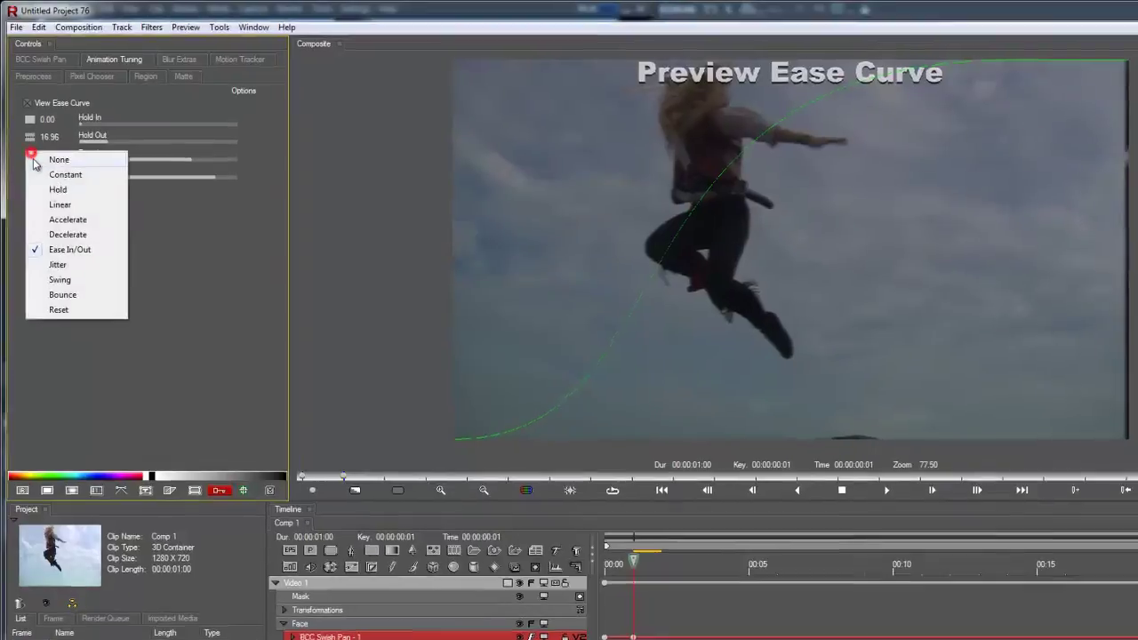
left_click(42, 174)
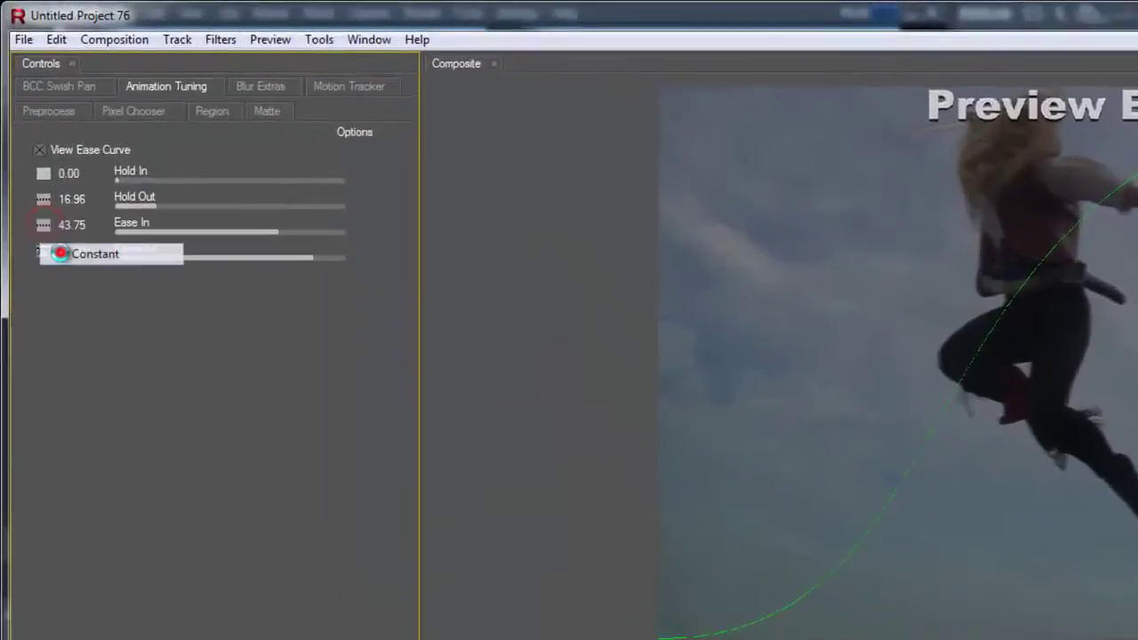
left_click(33, 176)
left_click(44, 195)
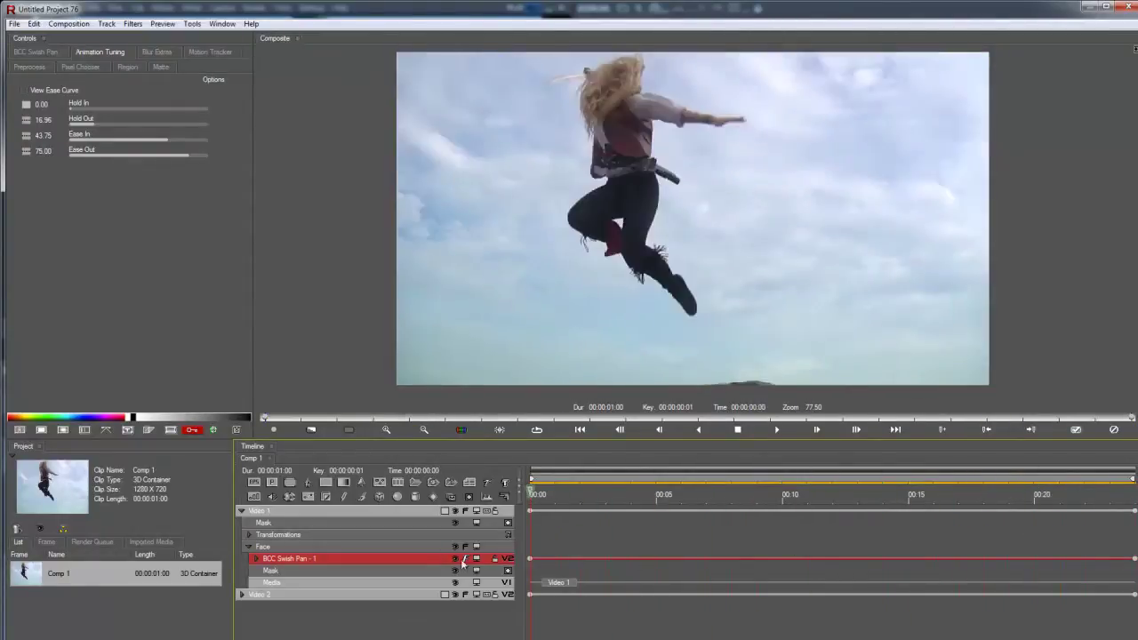
key("space")
key("space")
- Deselect all tracks and add a BCC Rays Puffy filter above Video 1
left_click(296, 629)
left_click(132, 23)
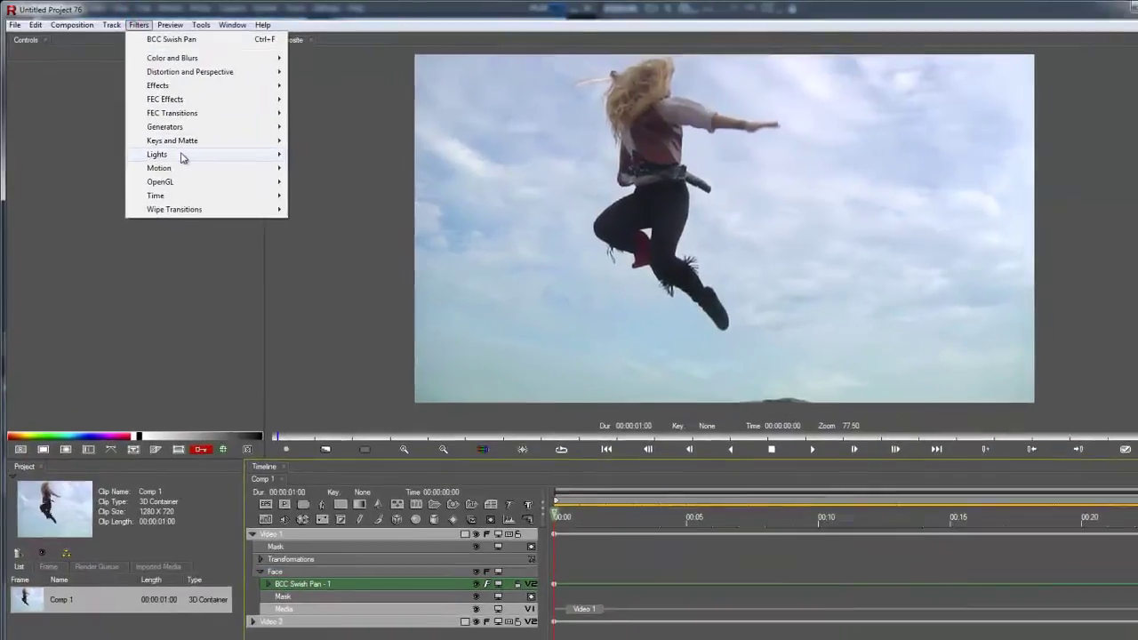
mouse_move(172, 151)
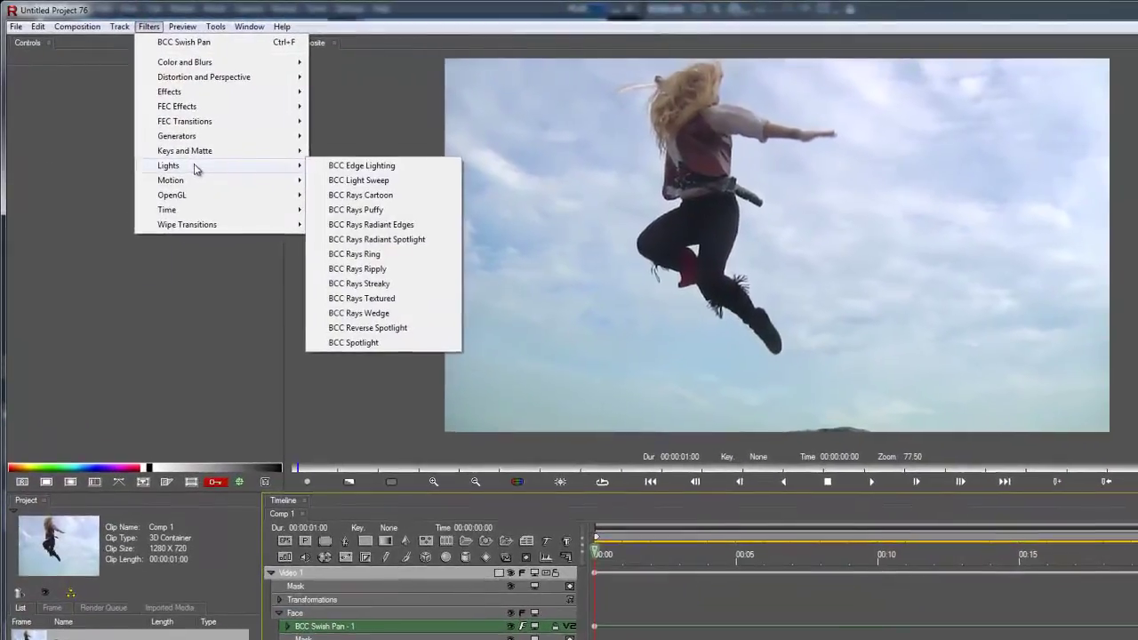
left_click(356, 210)
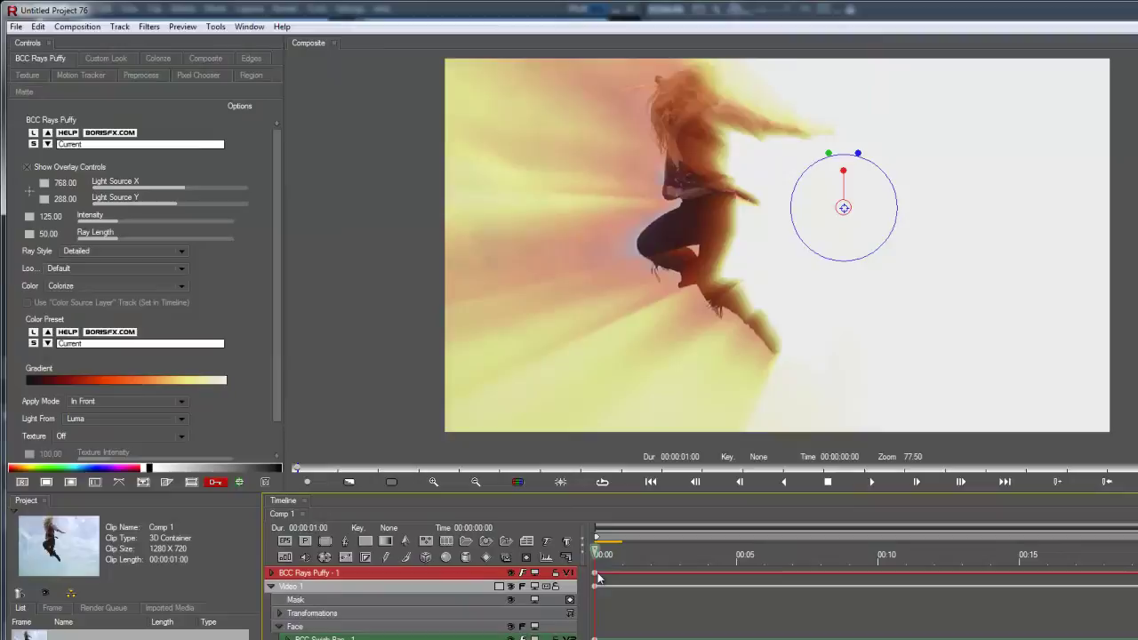
- Place the Rays Puffy light source at 1286.71, 373.16 on the first frame and at -79.74, 357.68 at 00:00:01:00
left_click(596, 573)
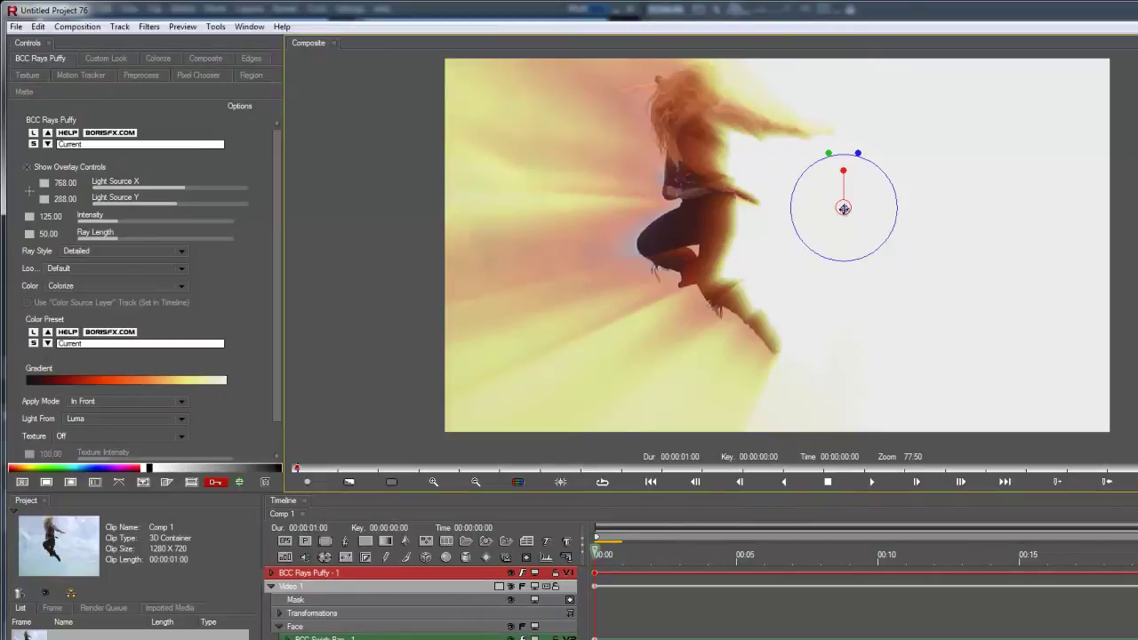
left_click_drag(844, 208, 1113, 252)
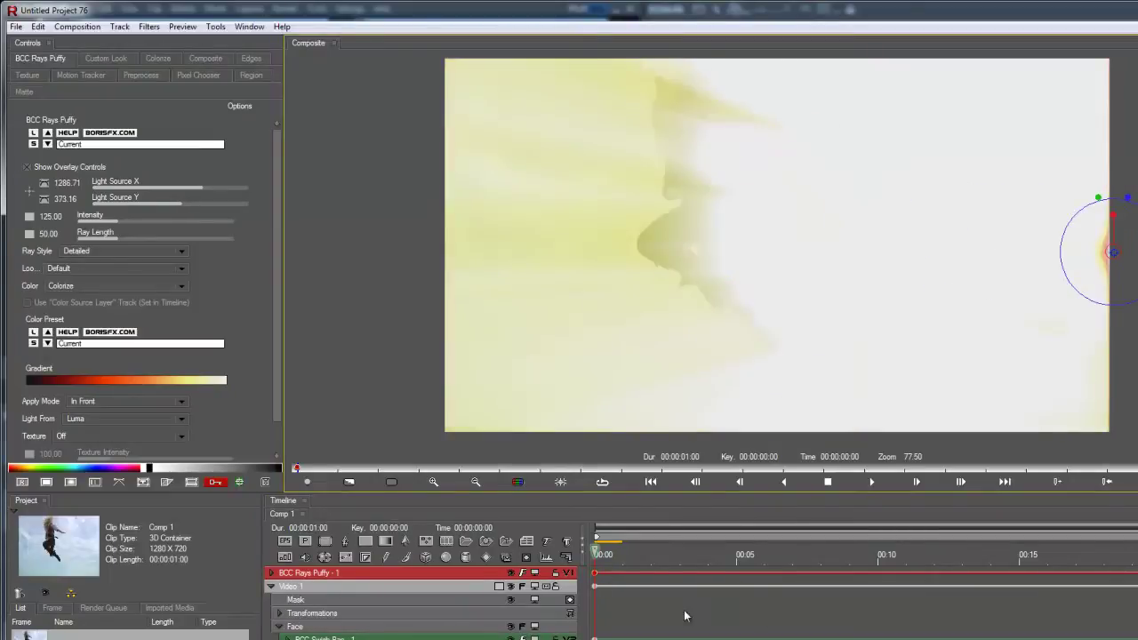
left_click(1063, 556)
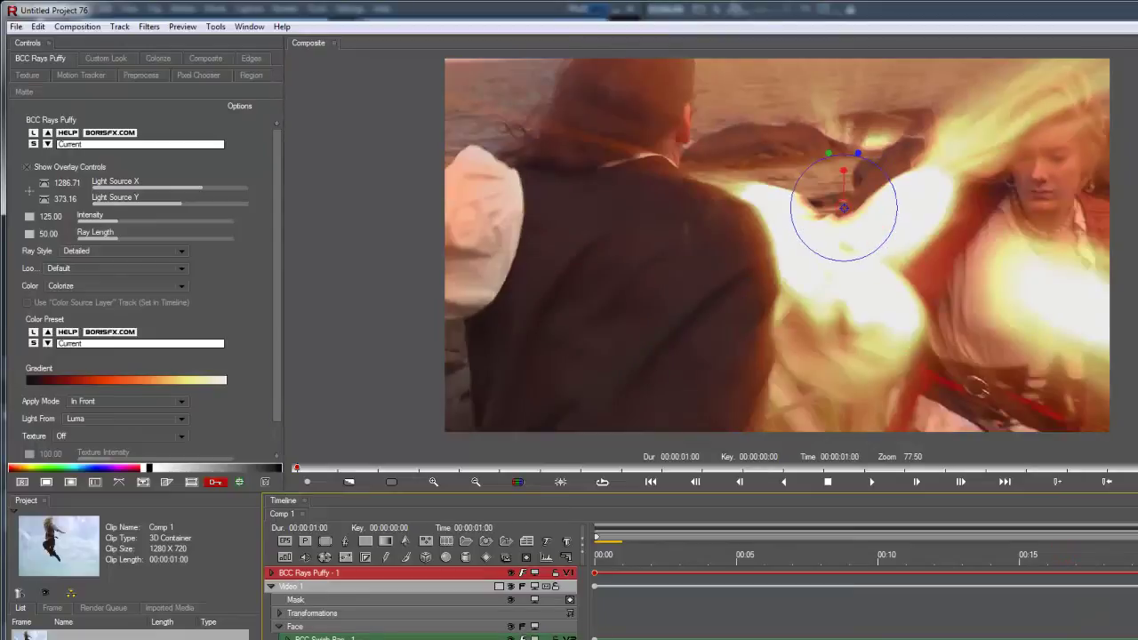
left_click_drag(844, 208, 403, 244)
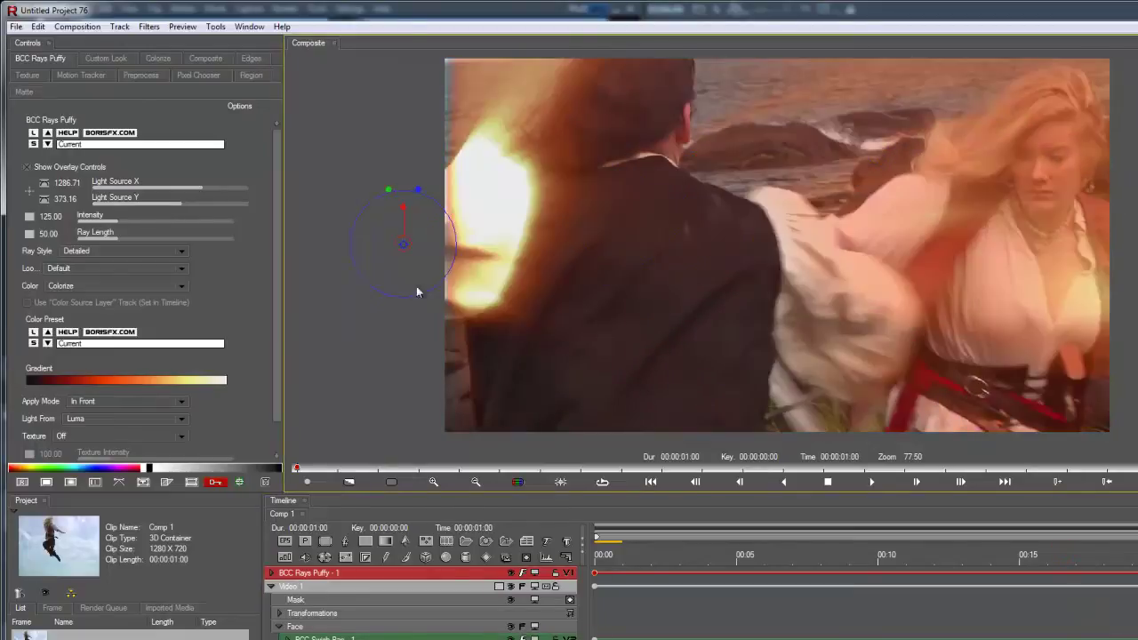
- At 00:00:00:10, move the Rays Puffy light source to -58.06, 388.13, creating a keyframe, and scrub through the motion
left_click(610, 554)
left_click_drag(608, 557, 844, 576)
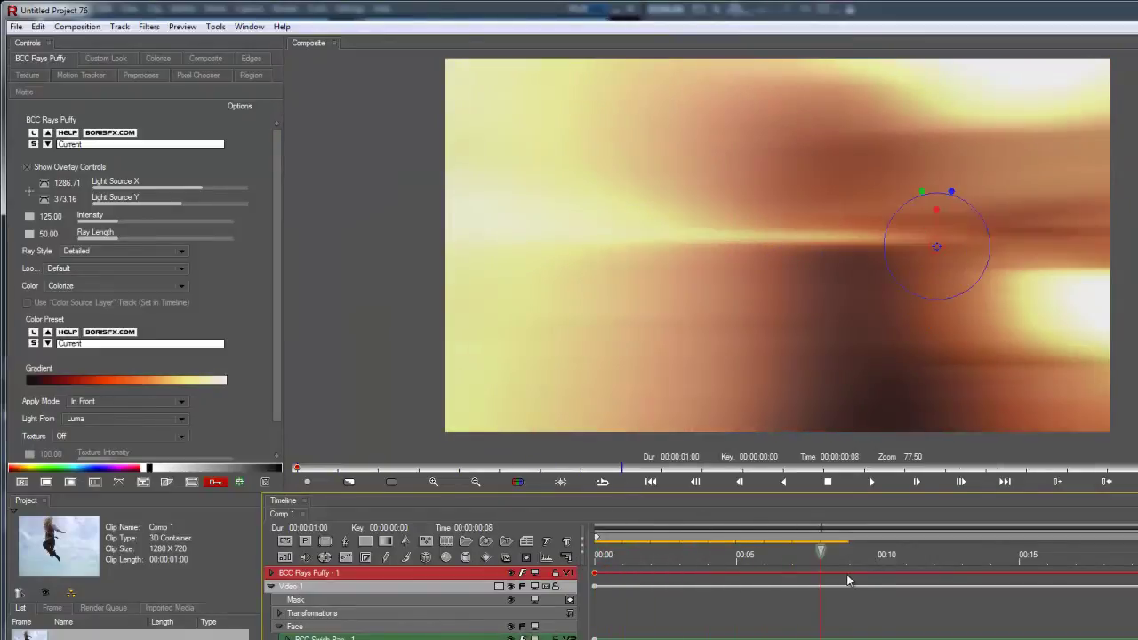
left_click_drag(767, 581, 873, 597)
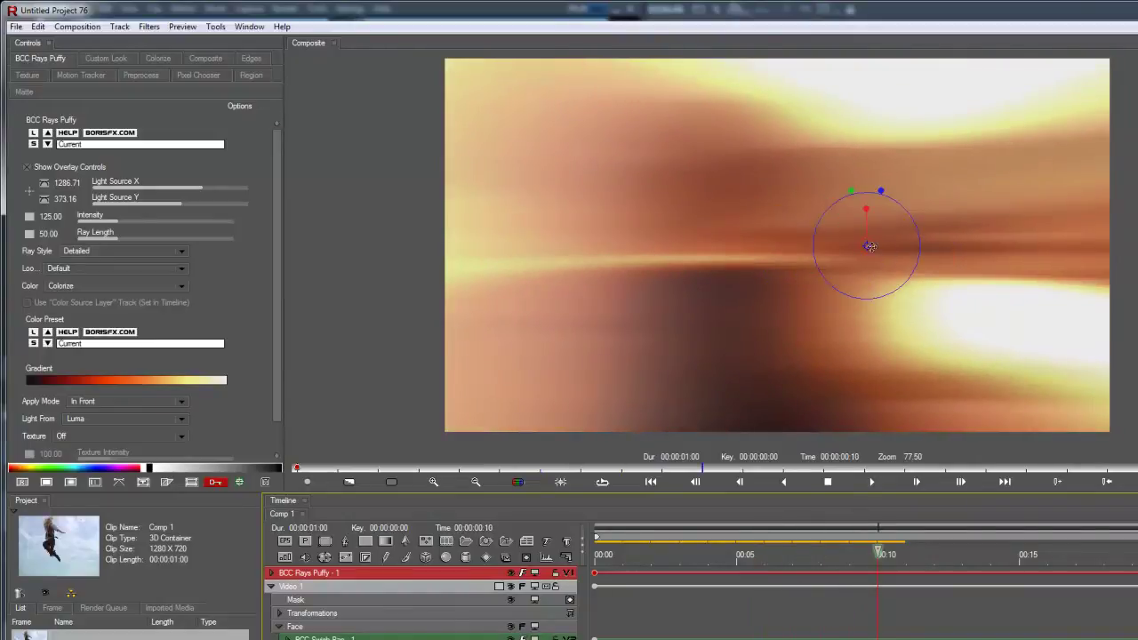
left_click_drag(869, 246, 415, 257)
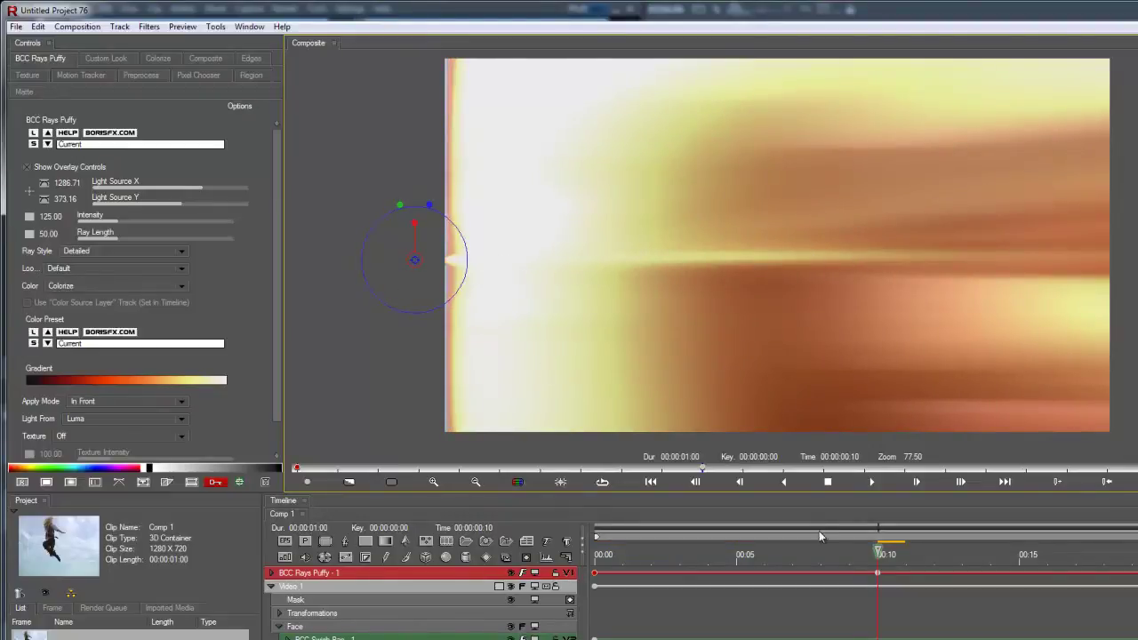
left_click_drag(875, 551, 846, 587)
- On the first frame, set the Rays Puffy Intensity to 0 and Ray Length to 26.56
left_click_drag(686, 581, 519, 578)
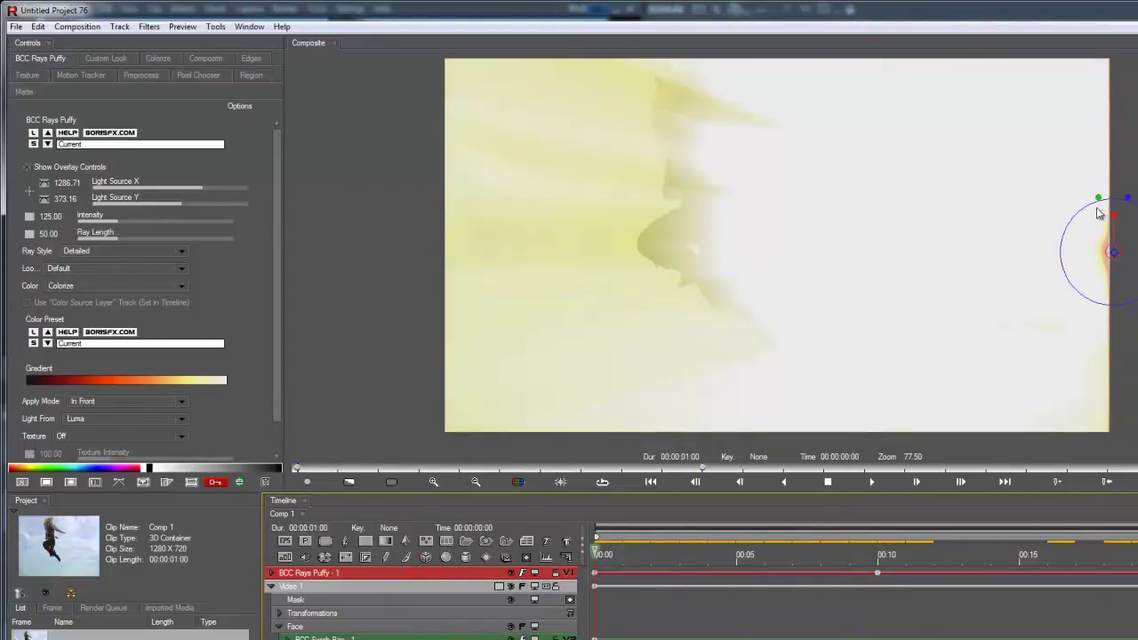
left_click_drag(1099, 212, 1112, 242)
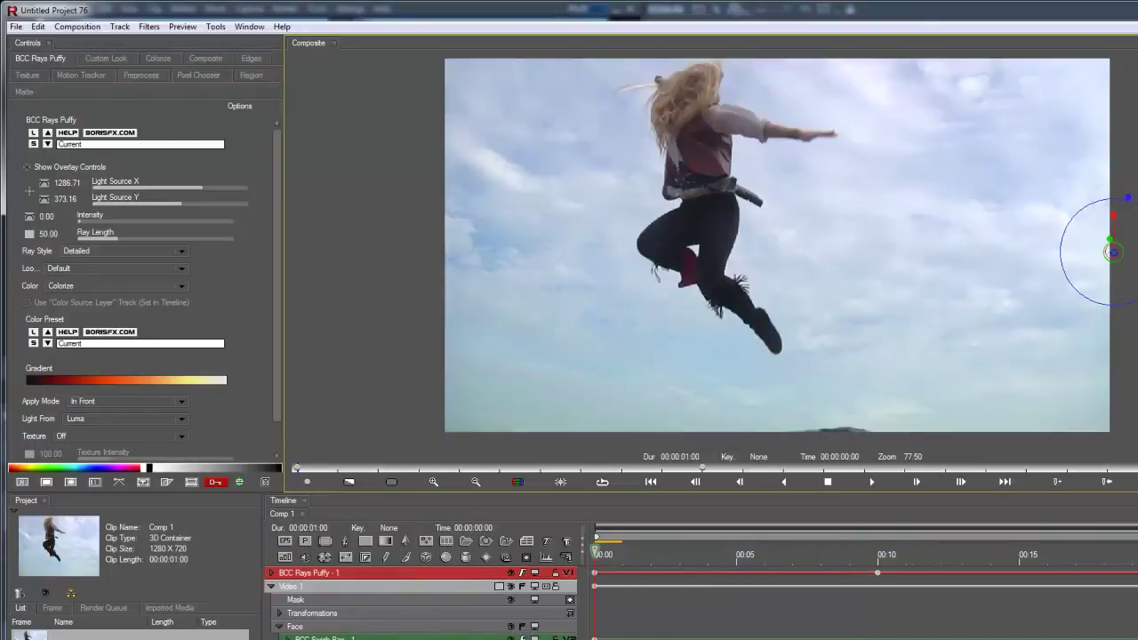
left_click_drag(1130, 203, 1123, 217)
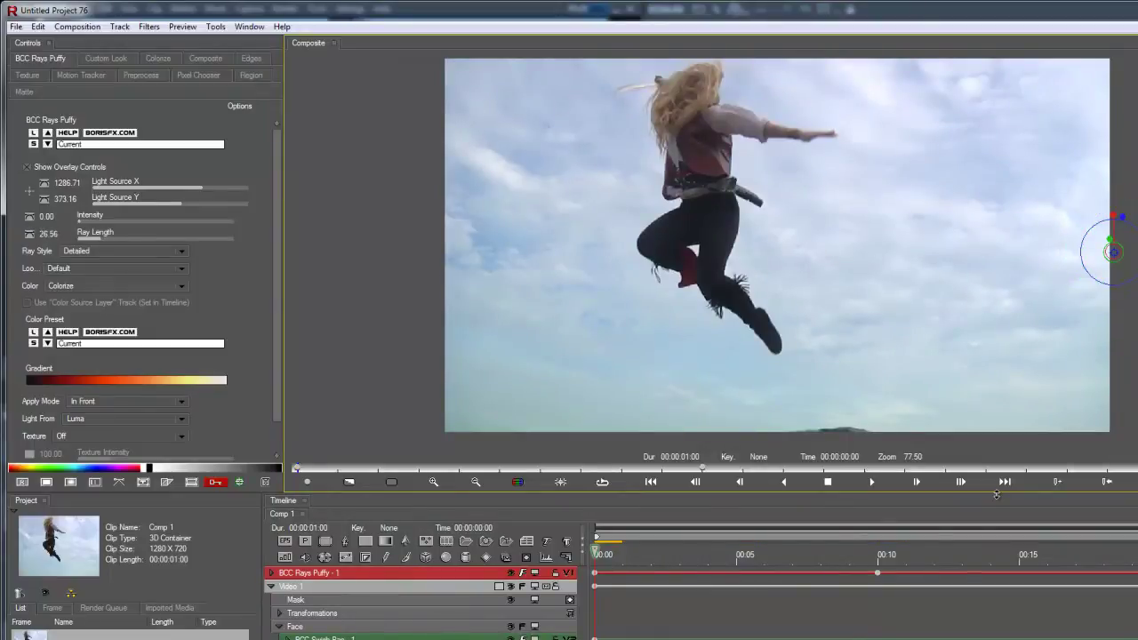
- At the 00:00:00:10 Rays Puffy keyframe, set Intensity to 181.22 and Ray Length to 63.95
left_click(878, 573)
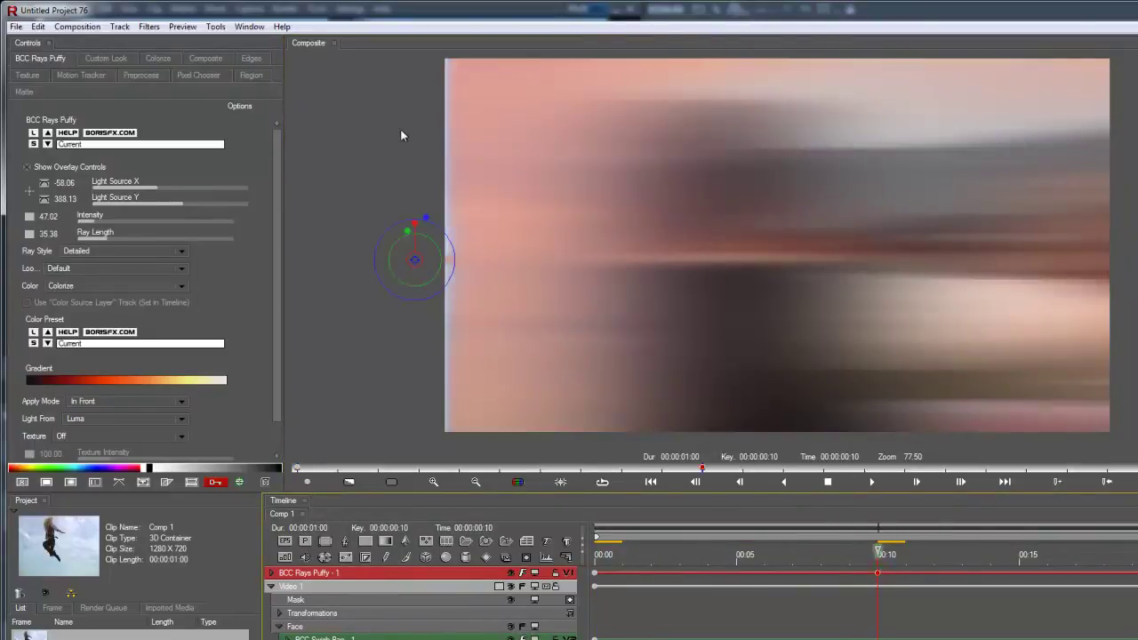
left_click_drag(401, 234, 402, 212)
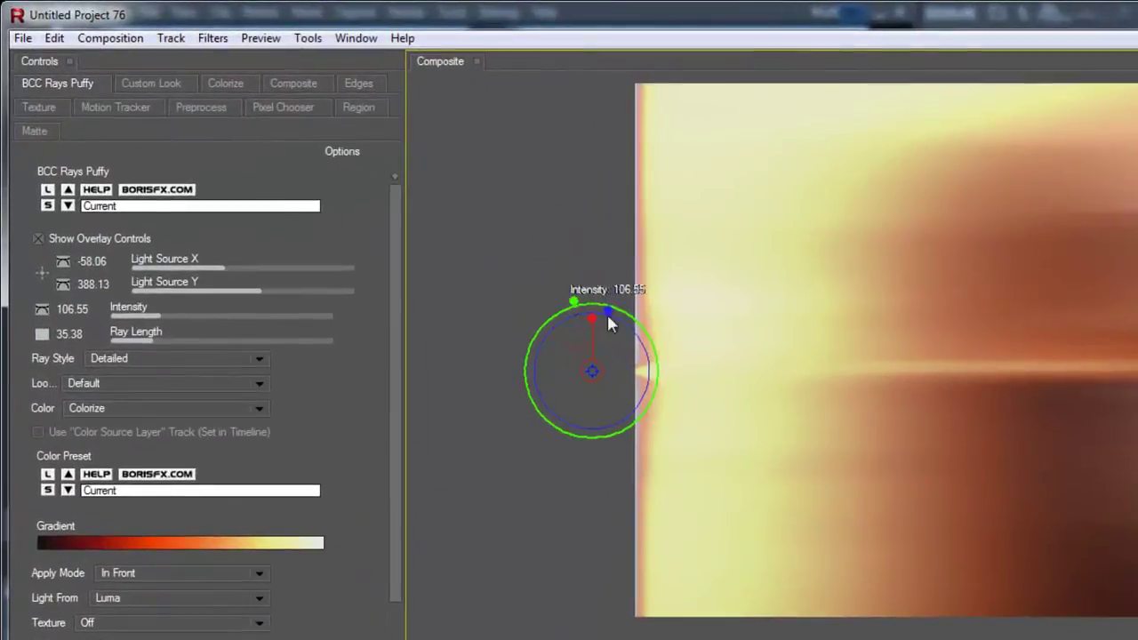
left_click_drag(607, 318, 622, 269)
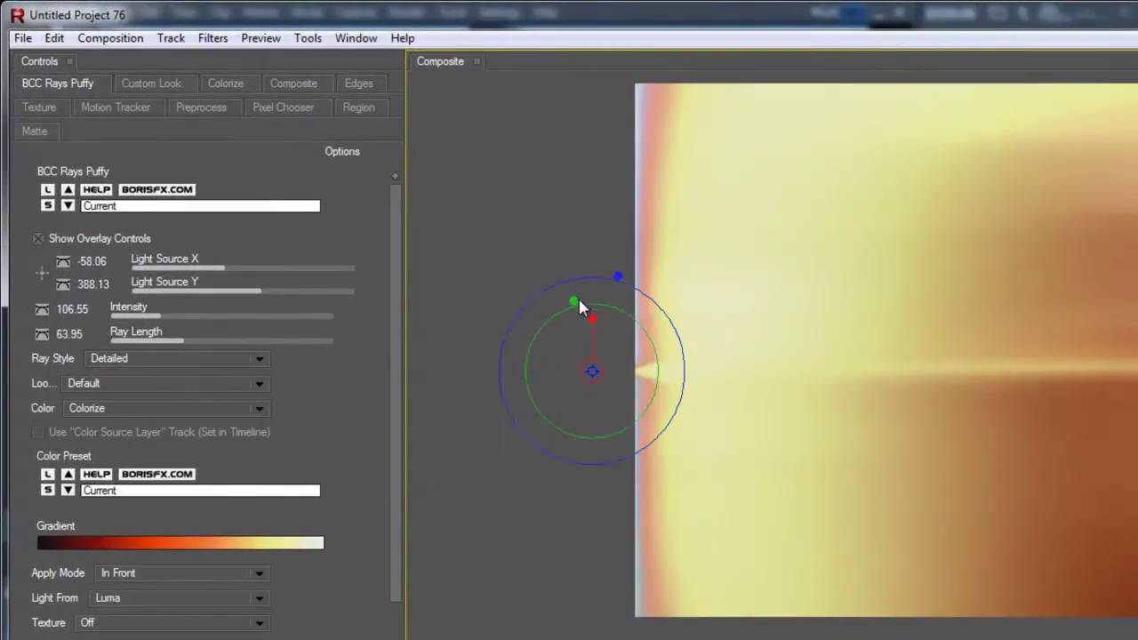
left_click_drag(579, 305, 565, 260)
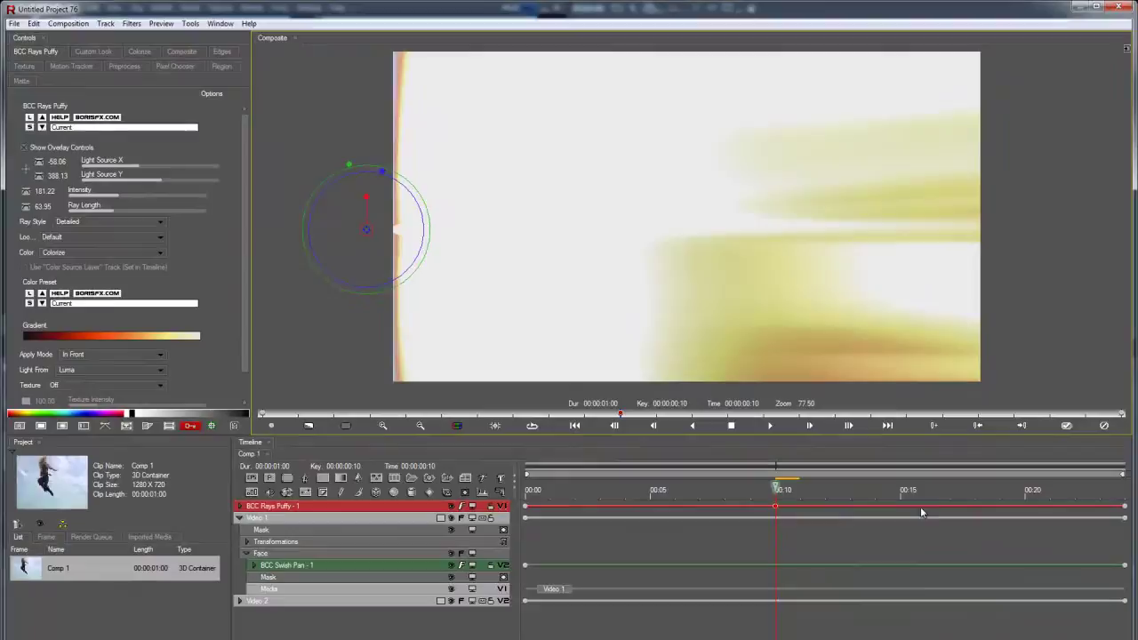
- At the 00:00:01:00 Rays Puffy keyframe, reduce Ray Length to 5.46 and Intensity to 27.64, then check an earlier frame
left_click_drag(1104, 496, 1124, 488)
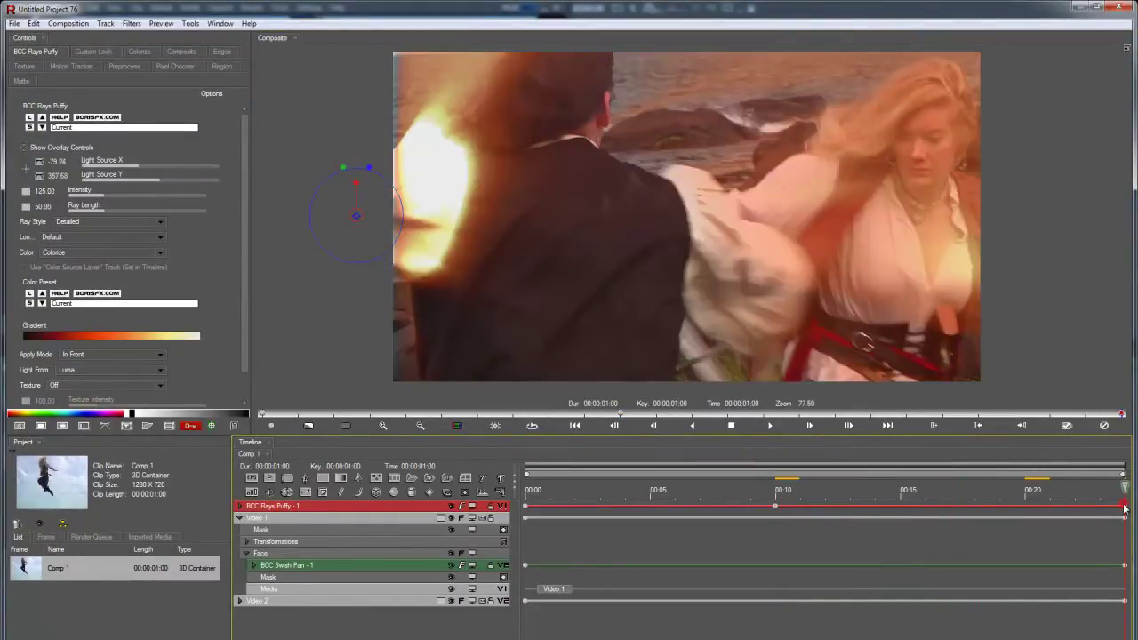
left_click_drag(368, 160, 356, 206)
left_click_drag(342, 167, 346, 201)
left_click(1074, 495)
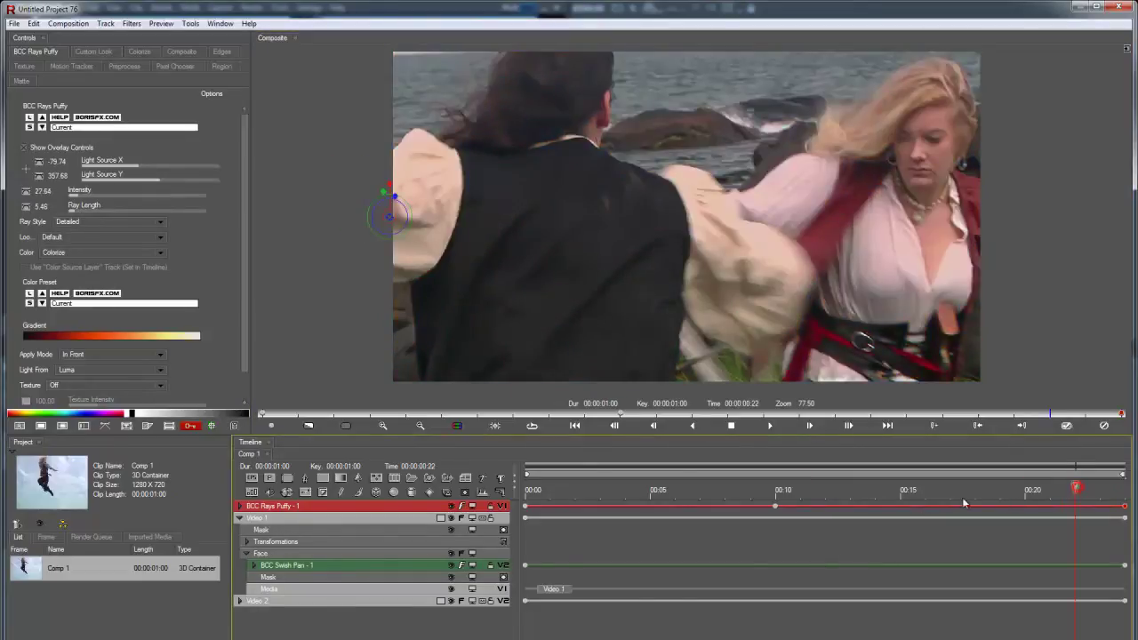
- At the 00:00:00:10 Rays Puffy keyframe, load the blues.bcp color preset and scrub from the start to check the new color
left_click_drag(888, 501, 773, 506)
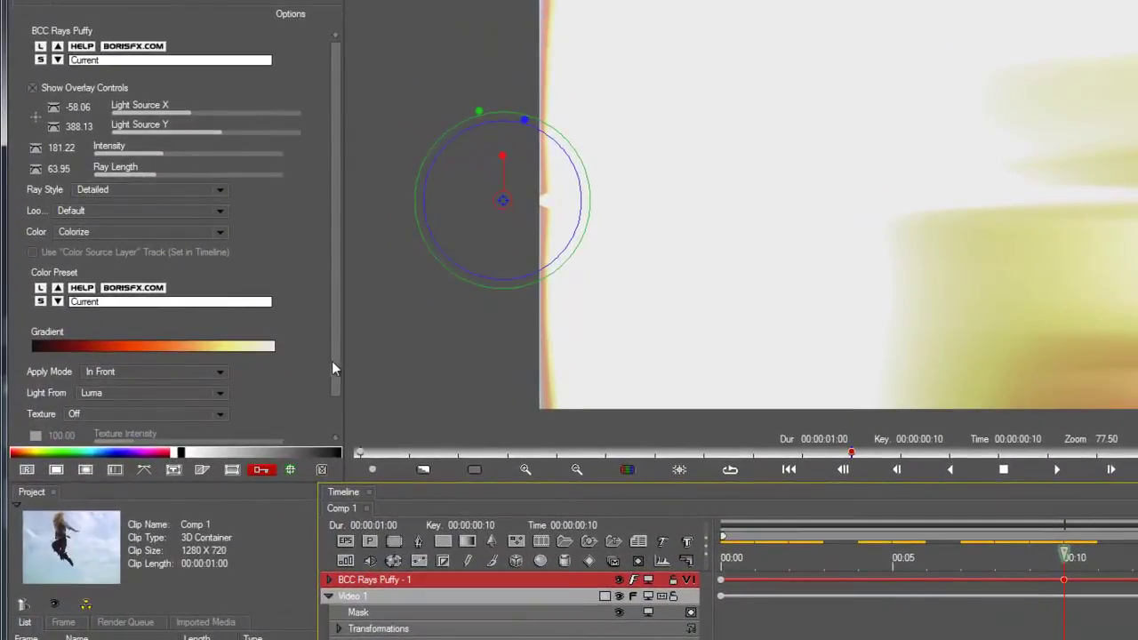
left_click_drag(242, 346, 239, 365)
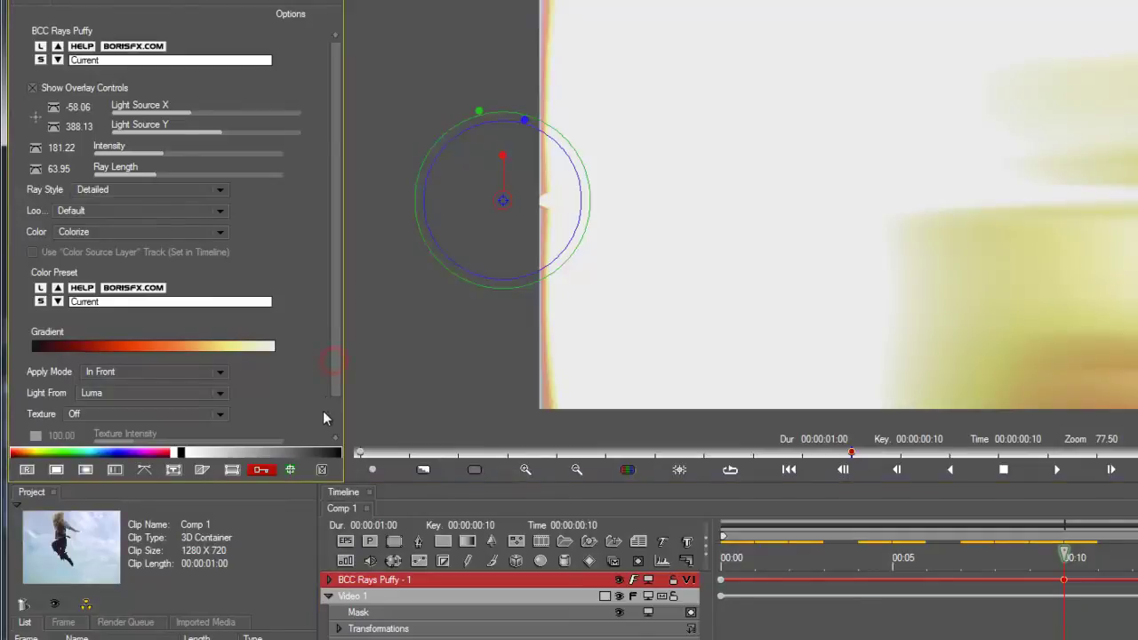
left_click(120, 304)
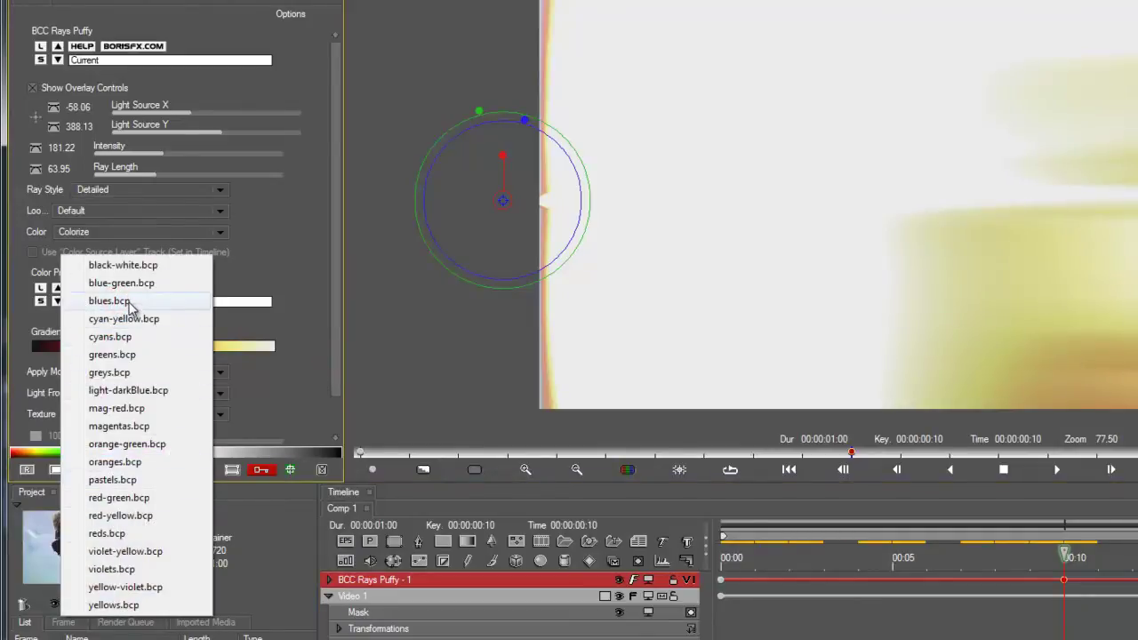
left_click(107, 301)
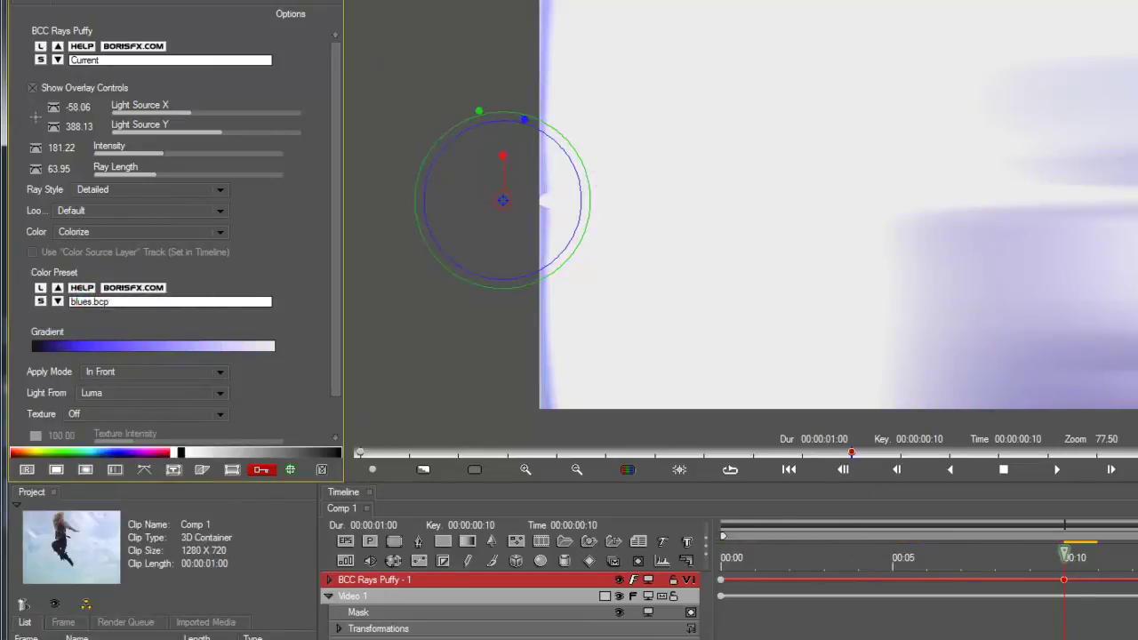
left_click_drag(1060, 573, 687, 558)
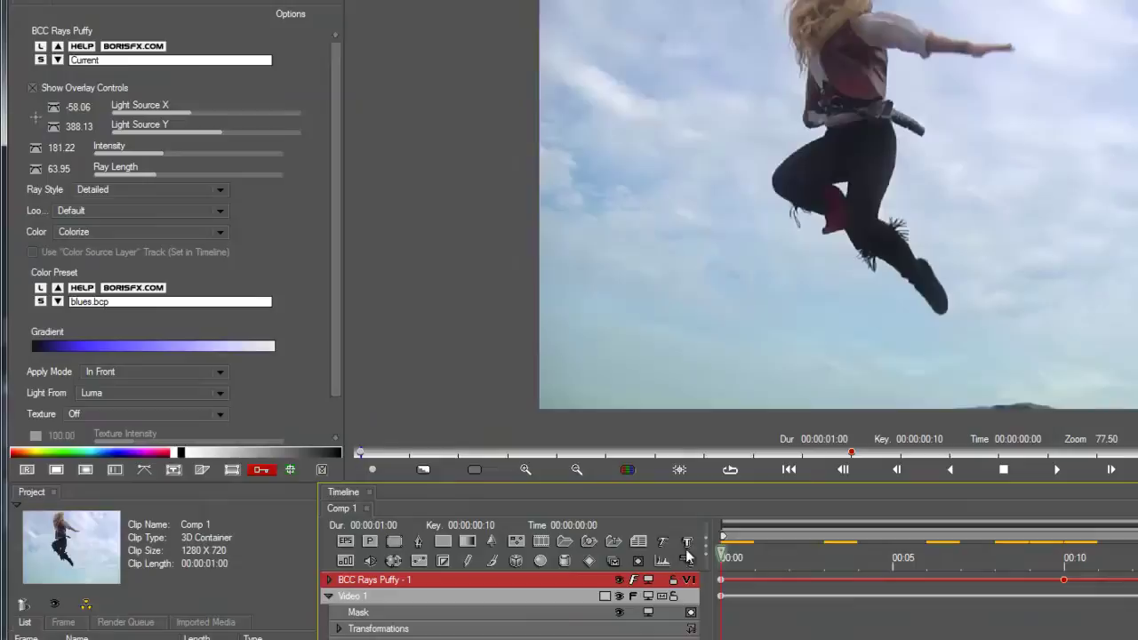
left_click_drag(757, 553, 1075, 570)
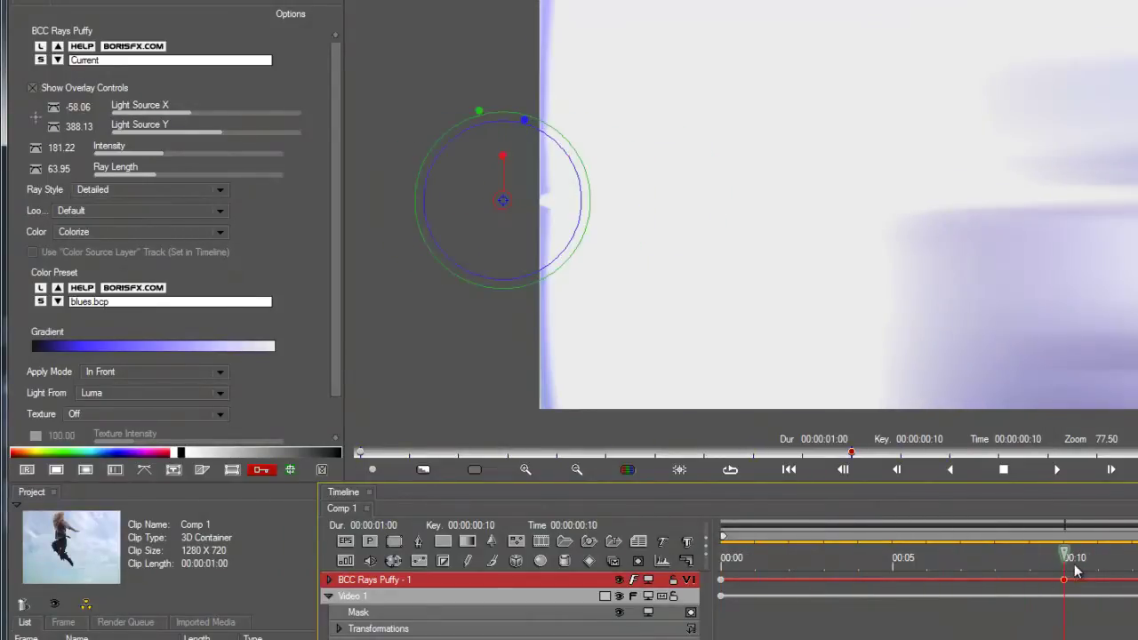
- Reduce the Rays Puffy Saturation to -33.93 and set its interpolation to Constant
scroll(181, 175, "down", 3)
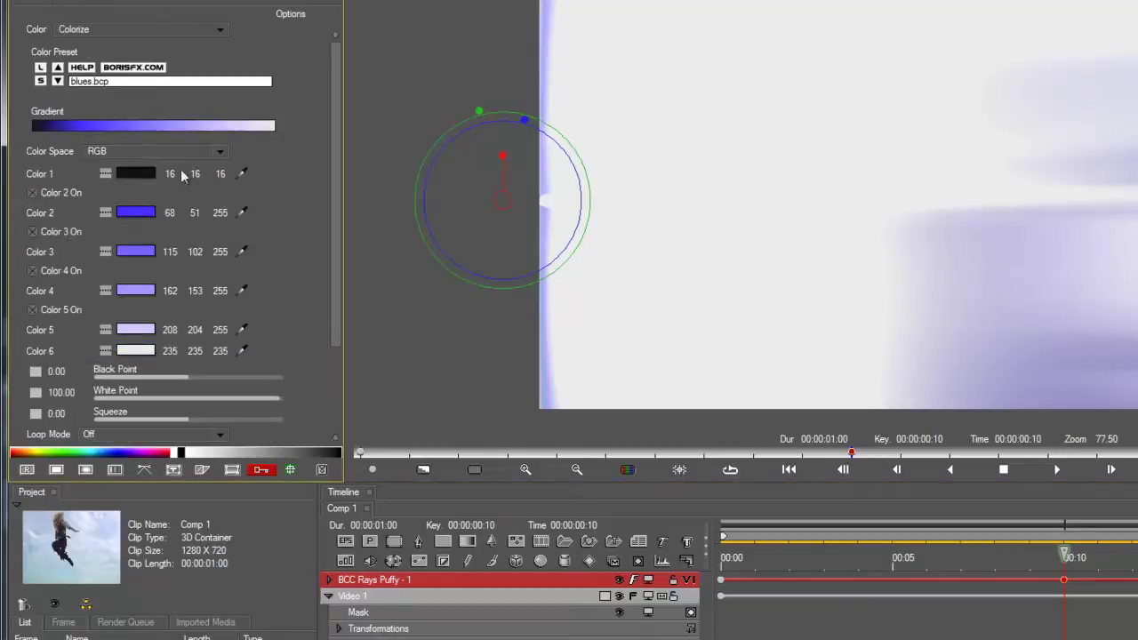
left_click_drag(336, 363, 331, 408)
scroll(334, 407, "down", 1)
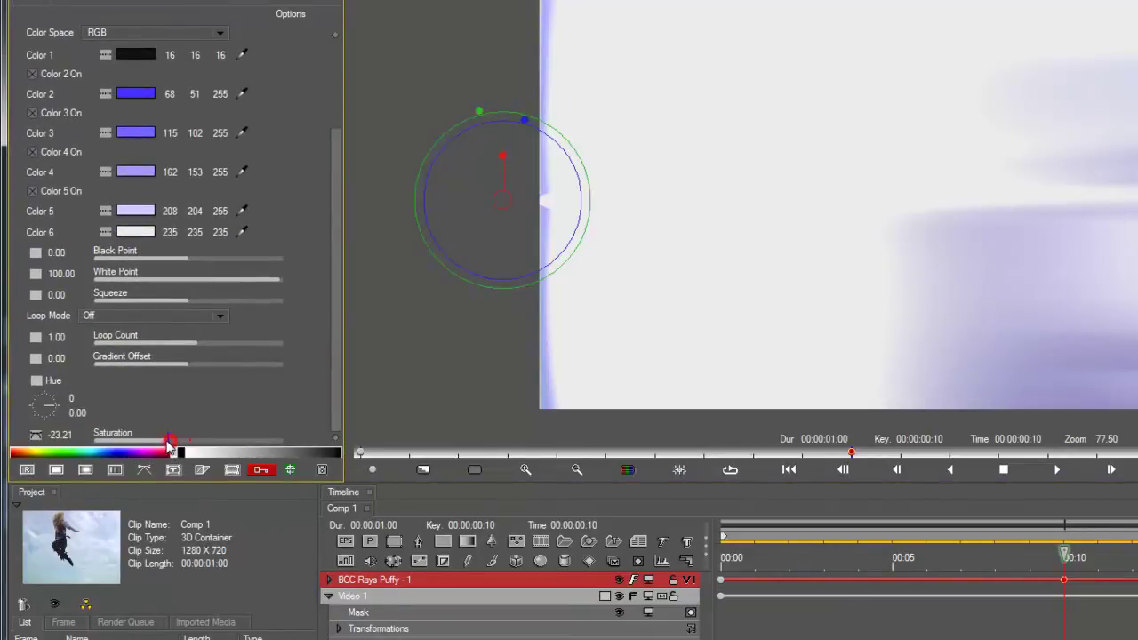
left_click_drag(169, 444, 163, 446)
left_click(36, 435)
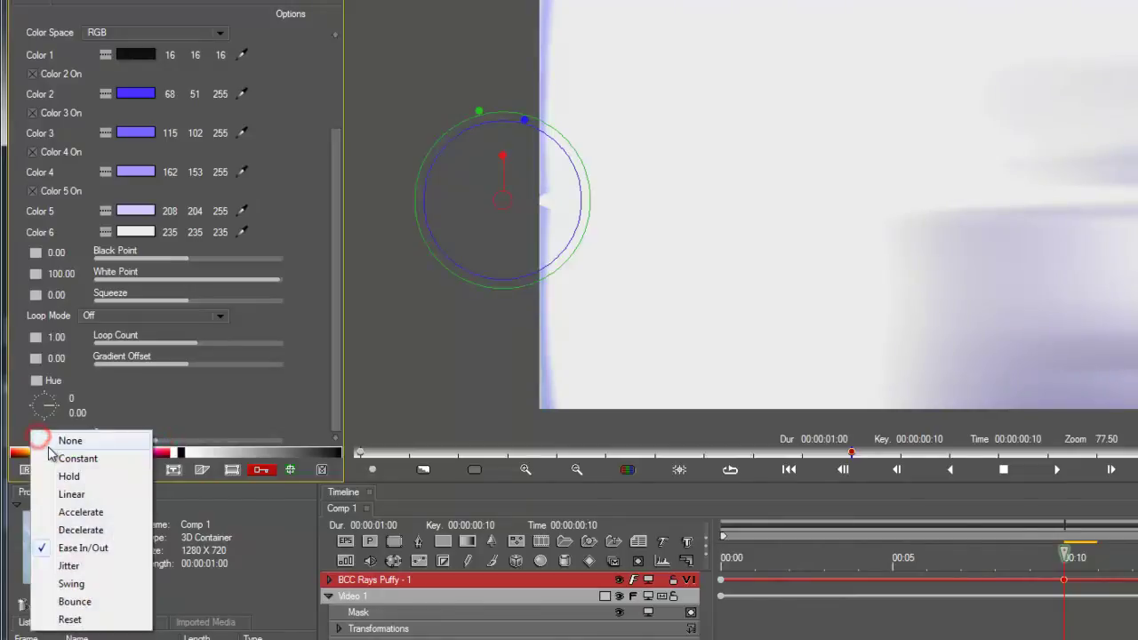
left_click(46, 456)
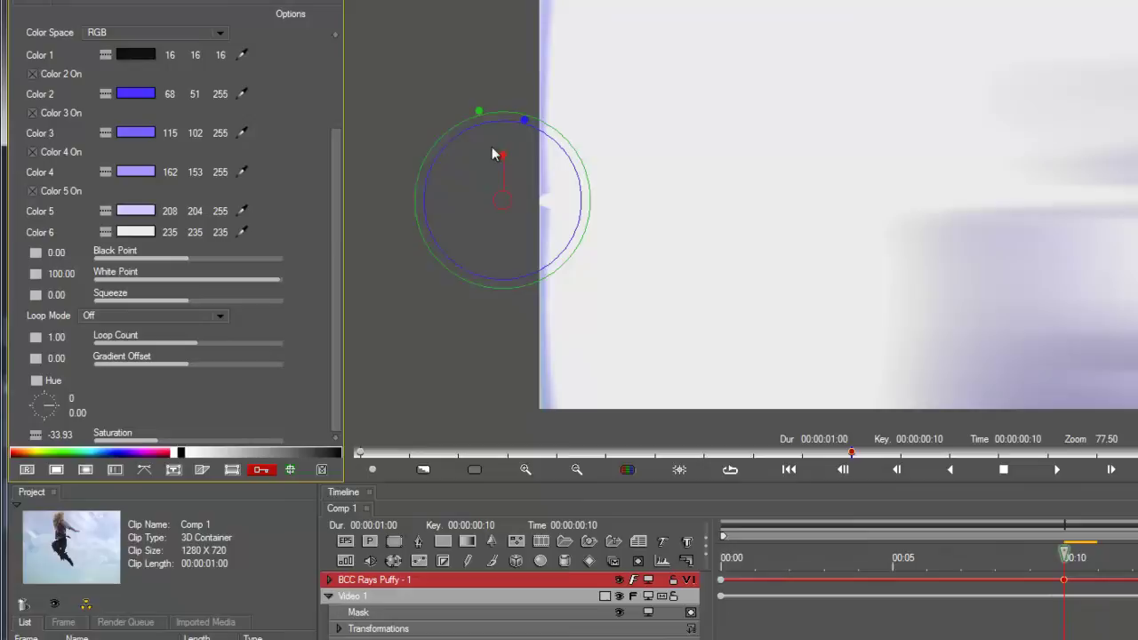
- At 00:00:00:10, reduce the Rays Puffy Intensity slightly with its overlay circle and preview the transition
left_click_drag(483, 112, 490, 136)
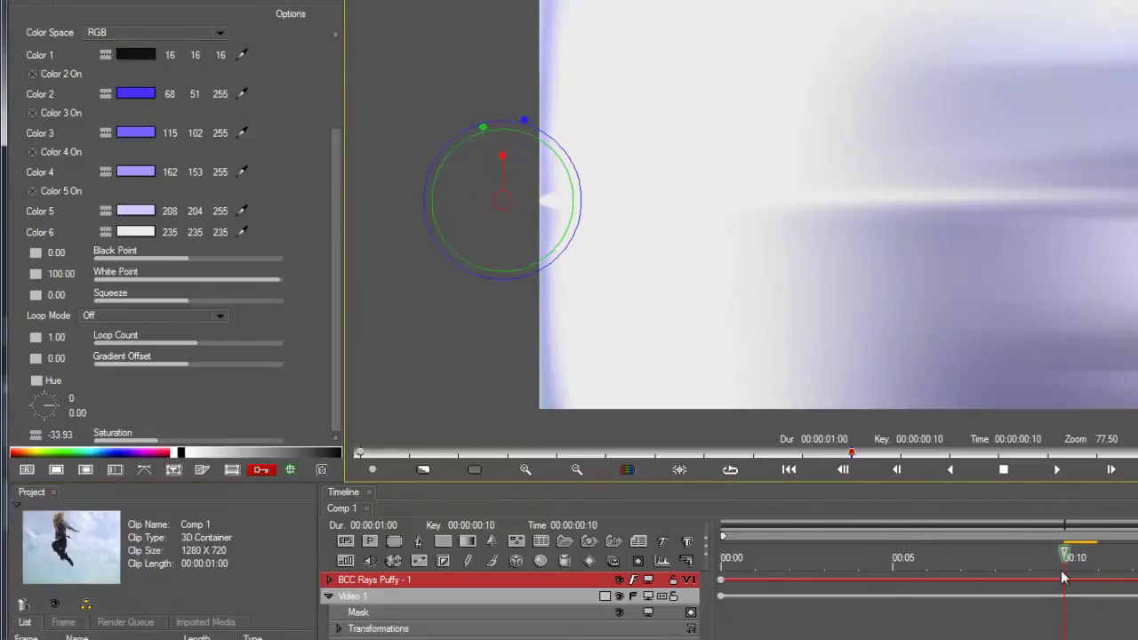
left_click_drag(1062, 562, 788, 557)
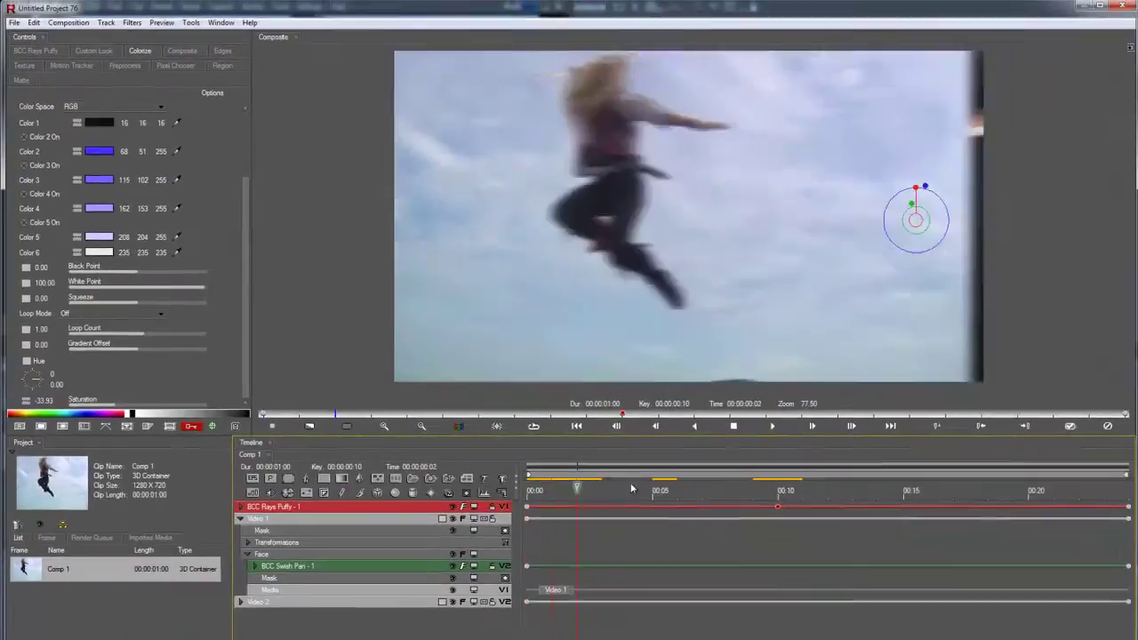
key("space")
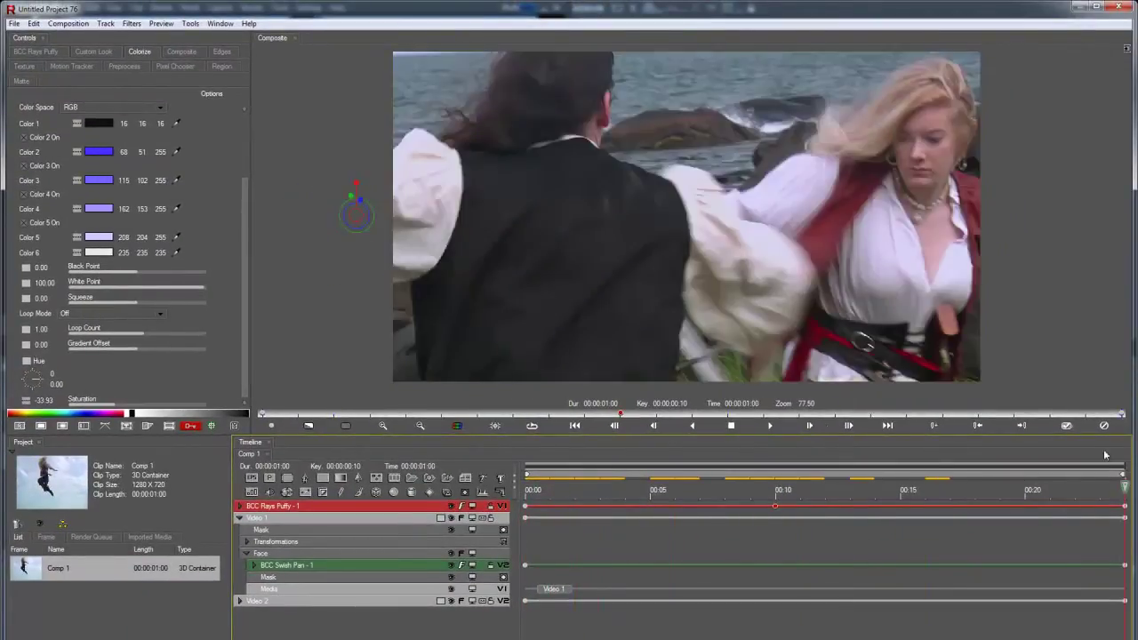
- Return to the first frame, collapse the Video 1 track, and apply the finished transition to the EDIUS timeline
left_click(576, 425)
left_click(228, 500)
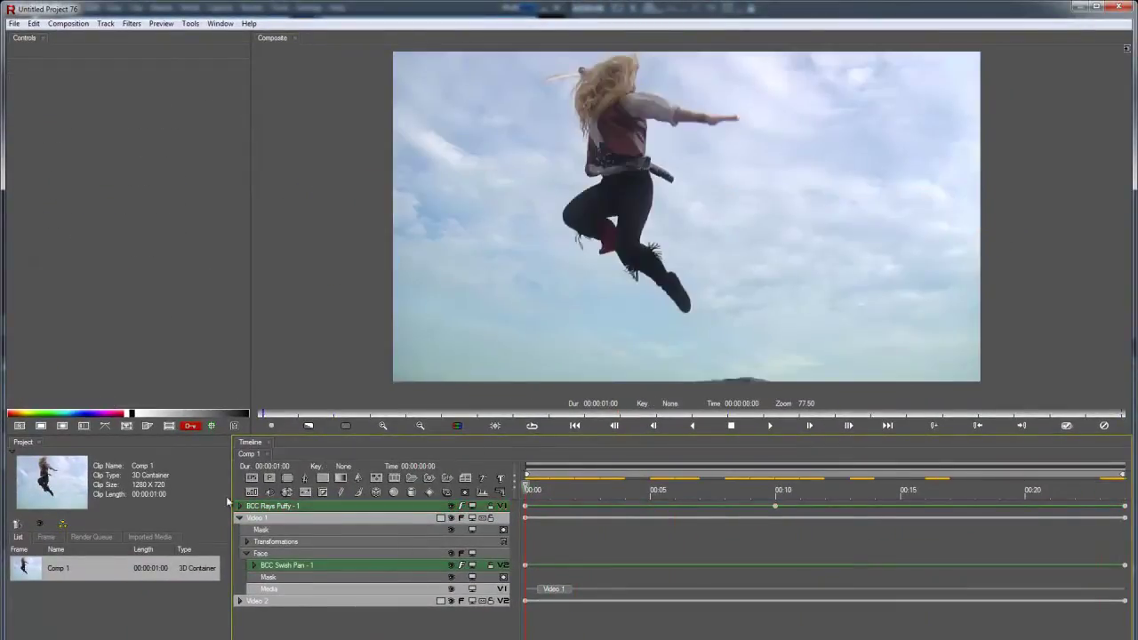
left_click(240, 518)
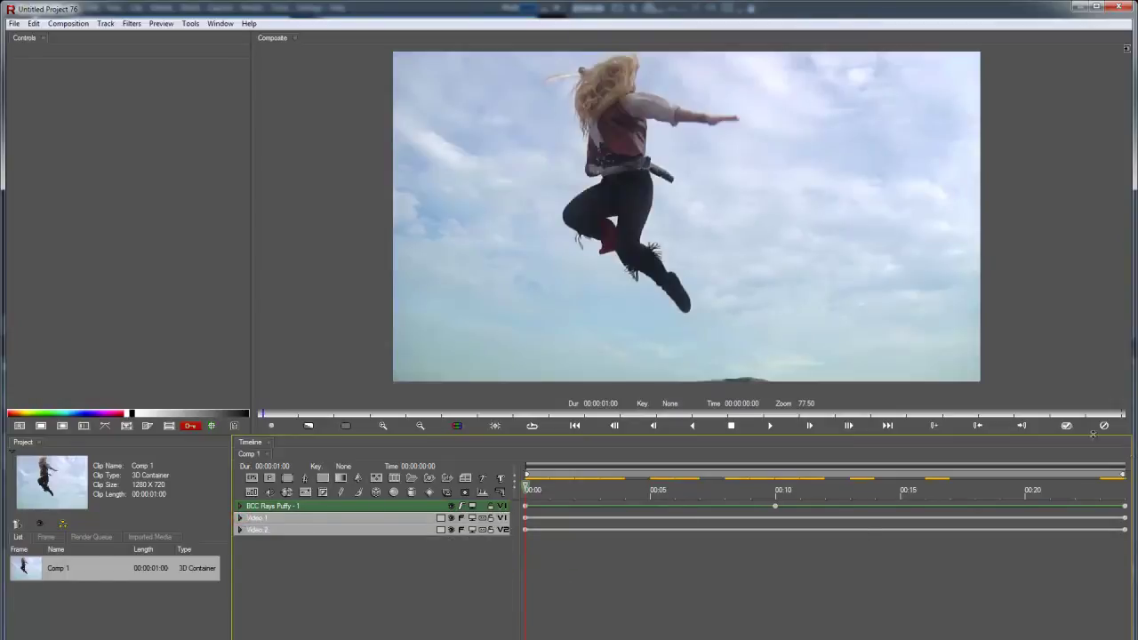
left_click(1067, 425)
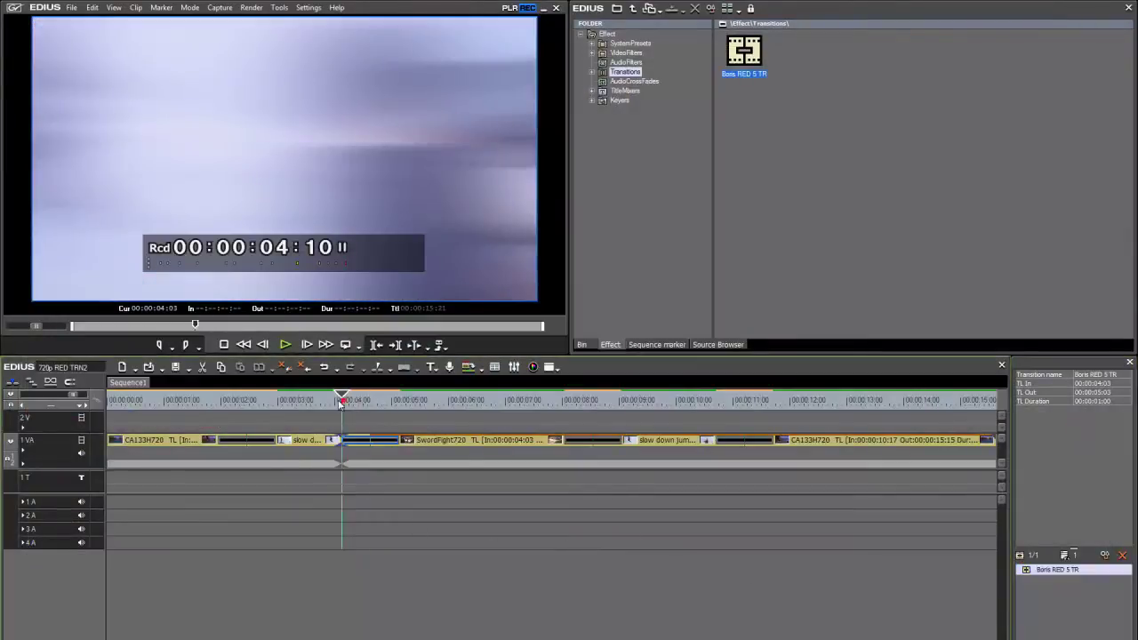
- In EDIUS, go to 00:00:08:10 and open the Boris RED 5 TR transition after the SwordFight720 clip for editing
left_click_drag(342, 402, 585, 404)
left_click(578, 439)
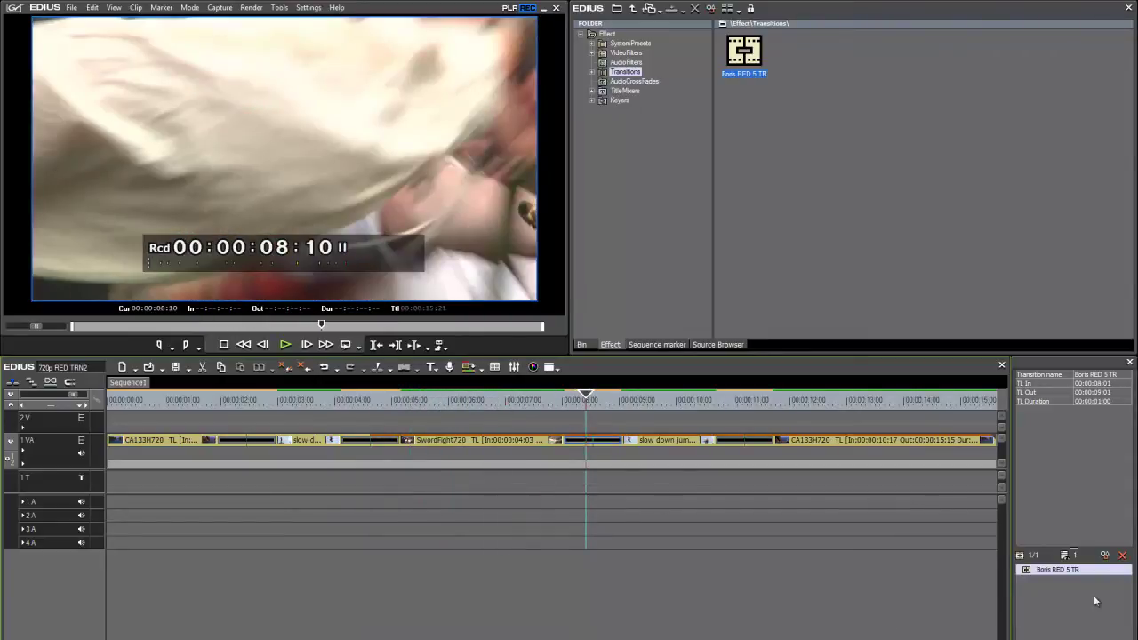
left_click(1104, 557)
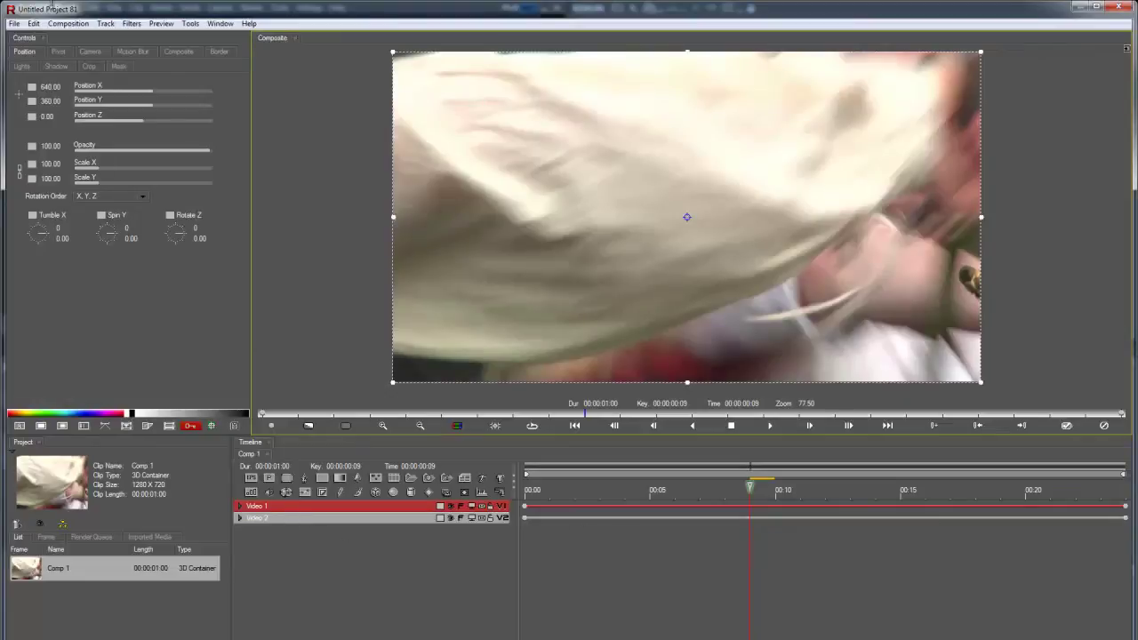
- Apply the BCC Lens Transition filter from the wipe transitions to Video 1
left_click(105, 23)
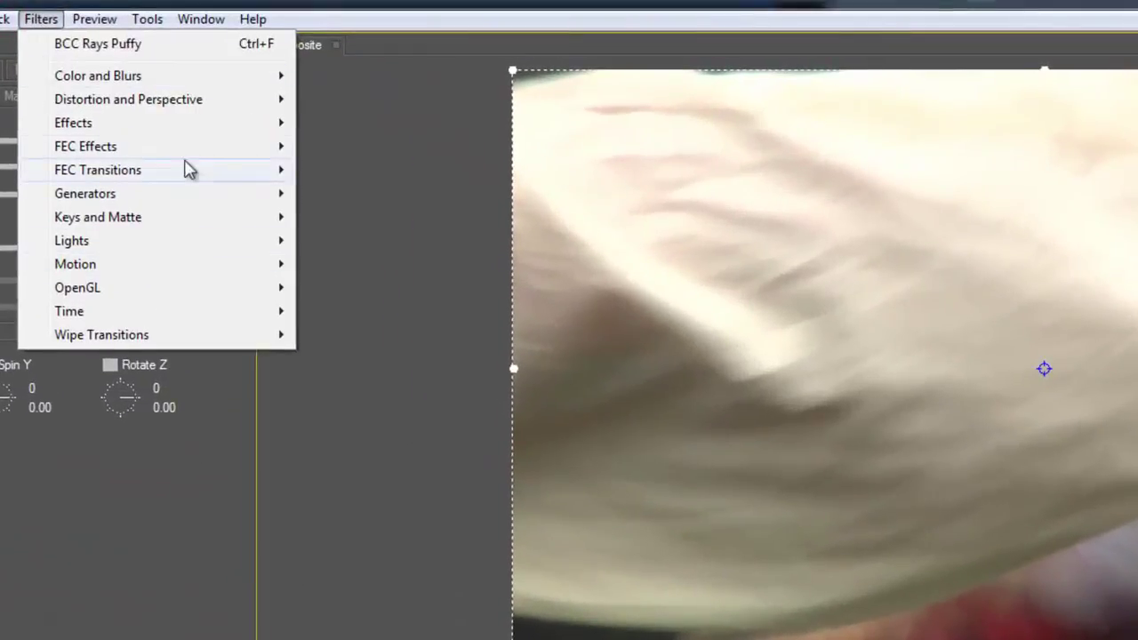
mouse_move(148, 336)
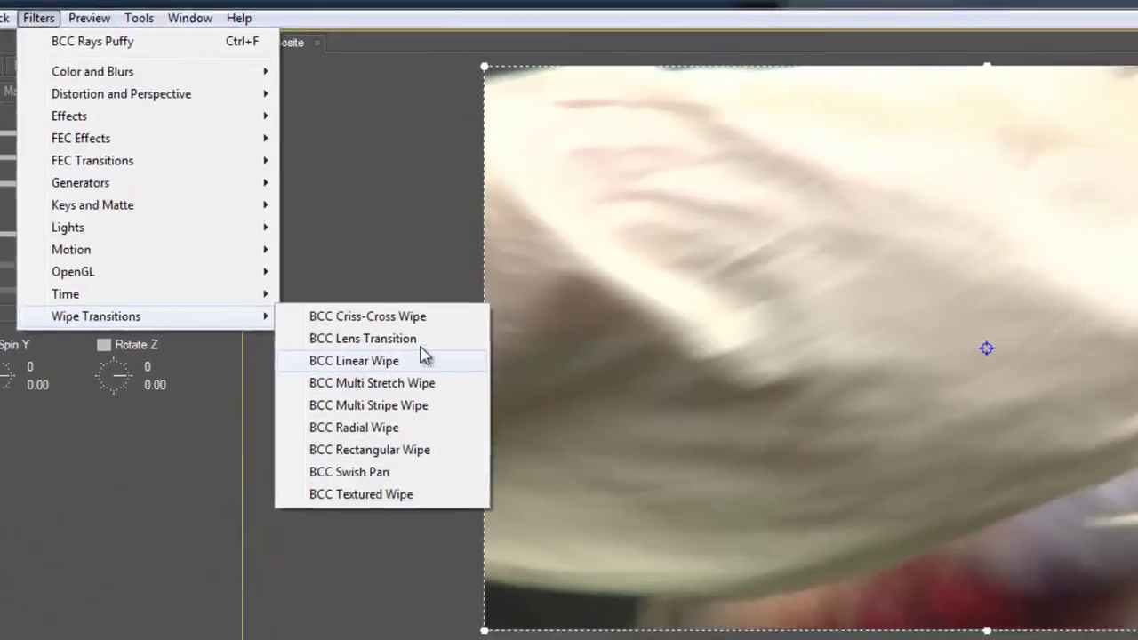
left_click(413, 358)
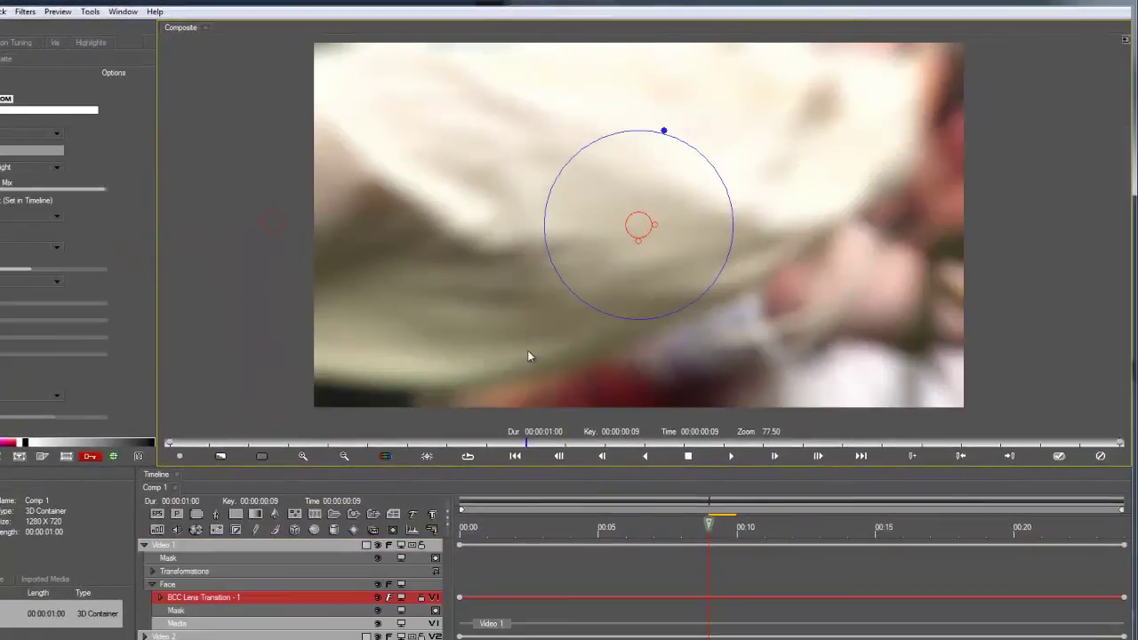
- At 00:00:00:10, enlarge the Lens Transition's Iris Scale to 65.54 and scrub back to the first frame
left_click_drag(720, 535, 744, 534)
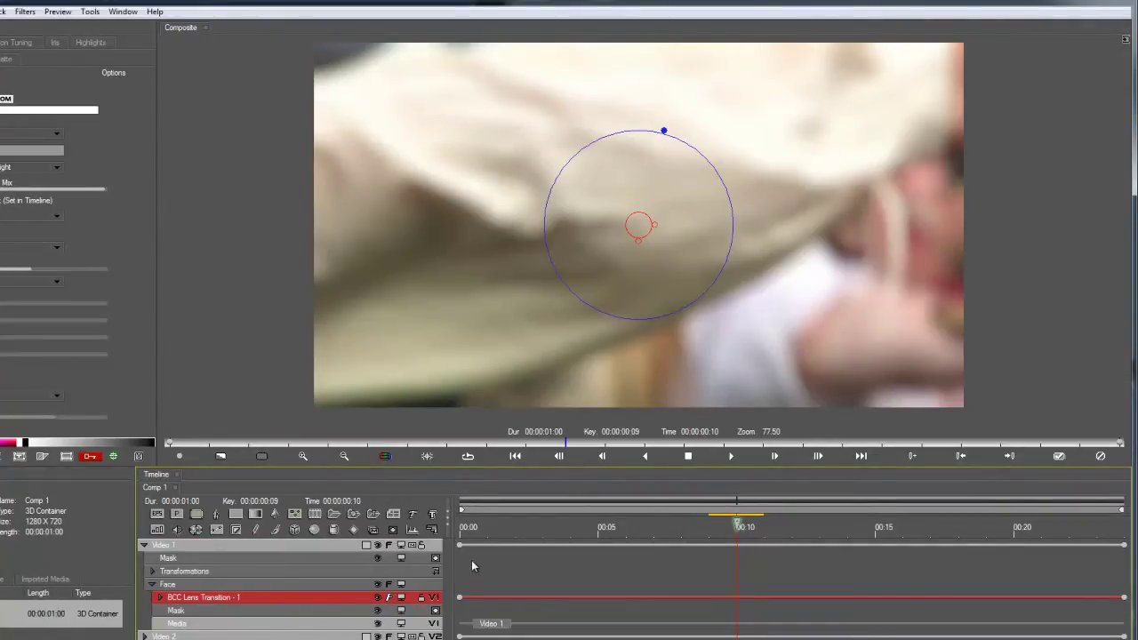
left_click_drag(627, 218, 627, 184)
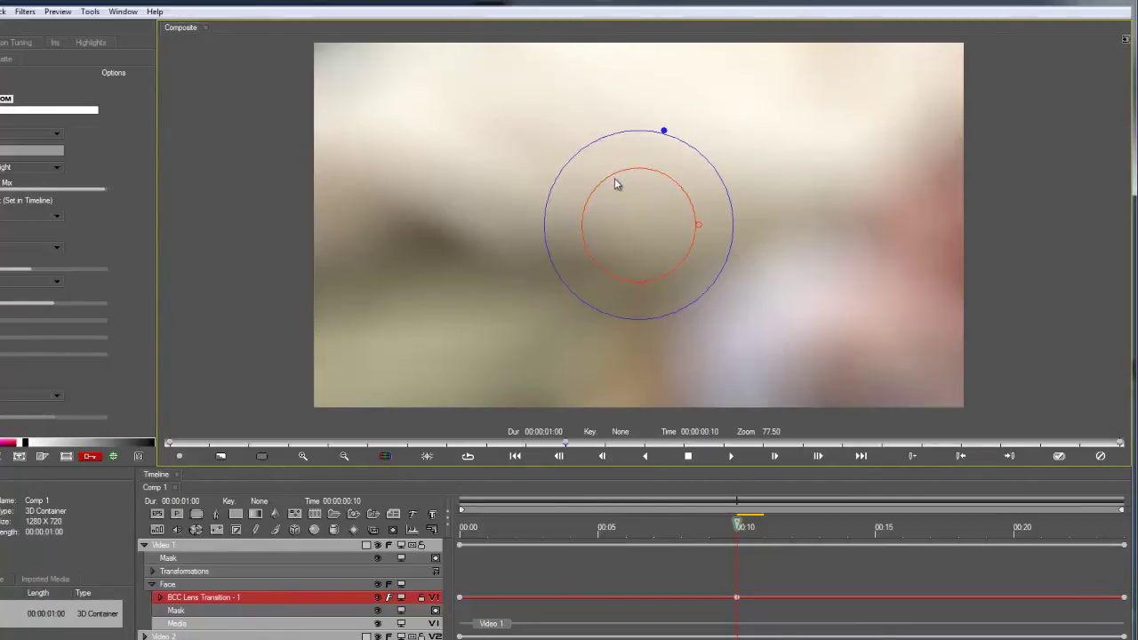
left_click_drag(734, 525, 373, 521)
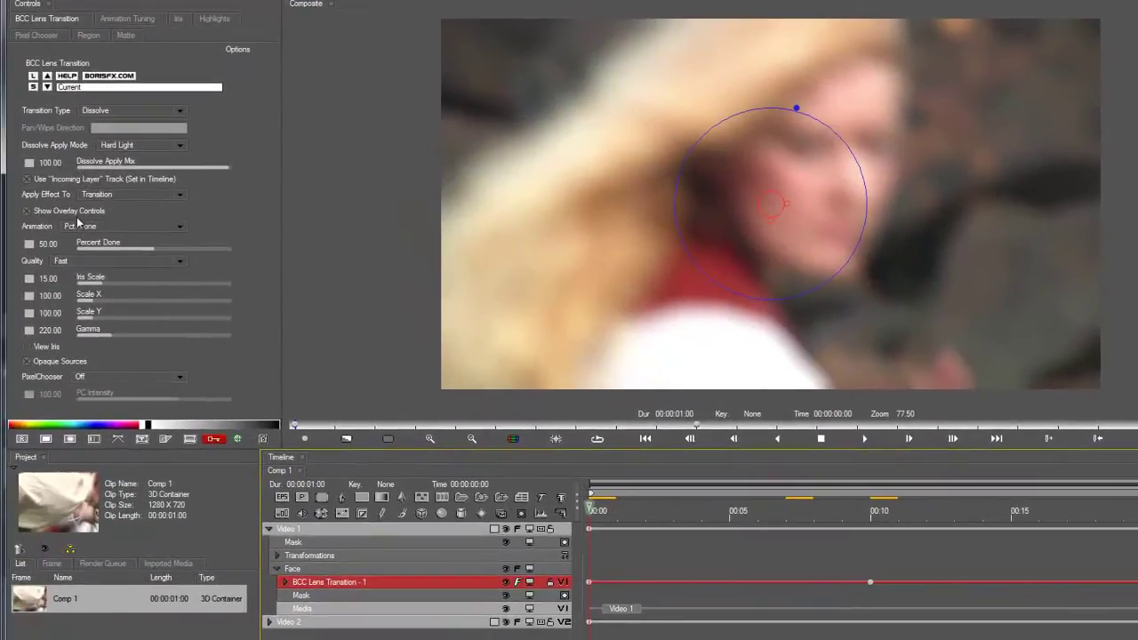
- Set the Lens Transition's Animation to Auto and its Incoming Layer to Video 2, and scrub through the whole transition
left_click(27, 248)
left_click(86, 230)
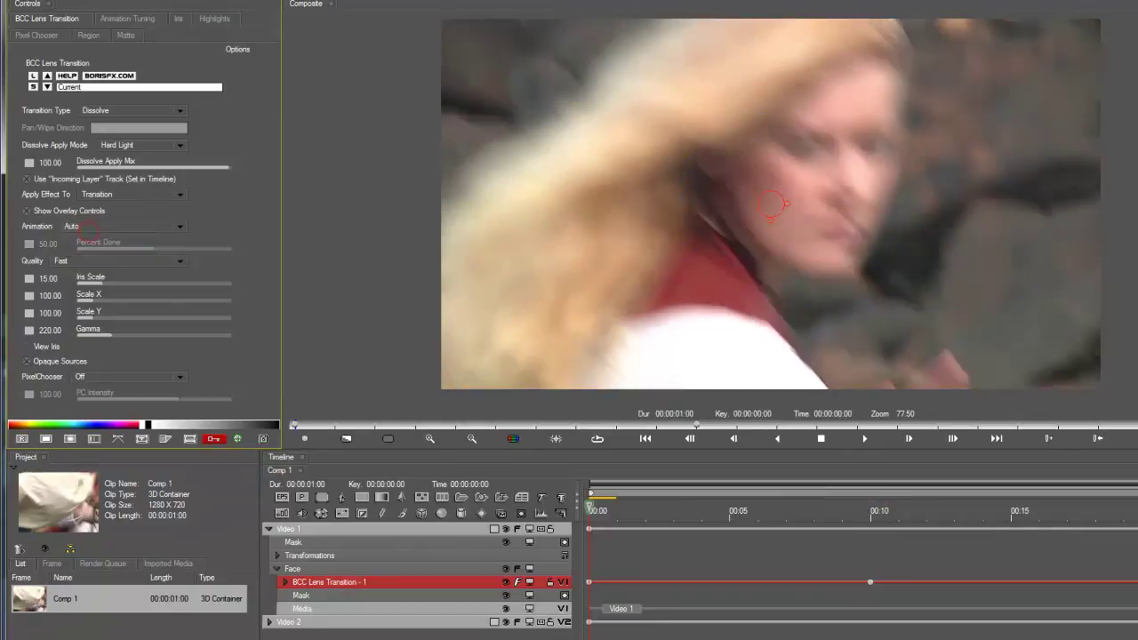
left_click(288, 583)
left_click(322, 596)
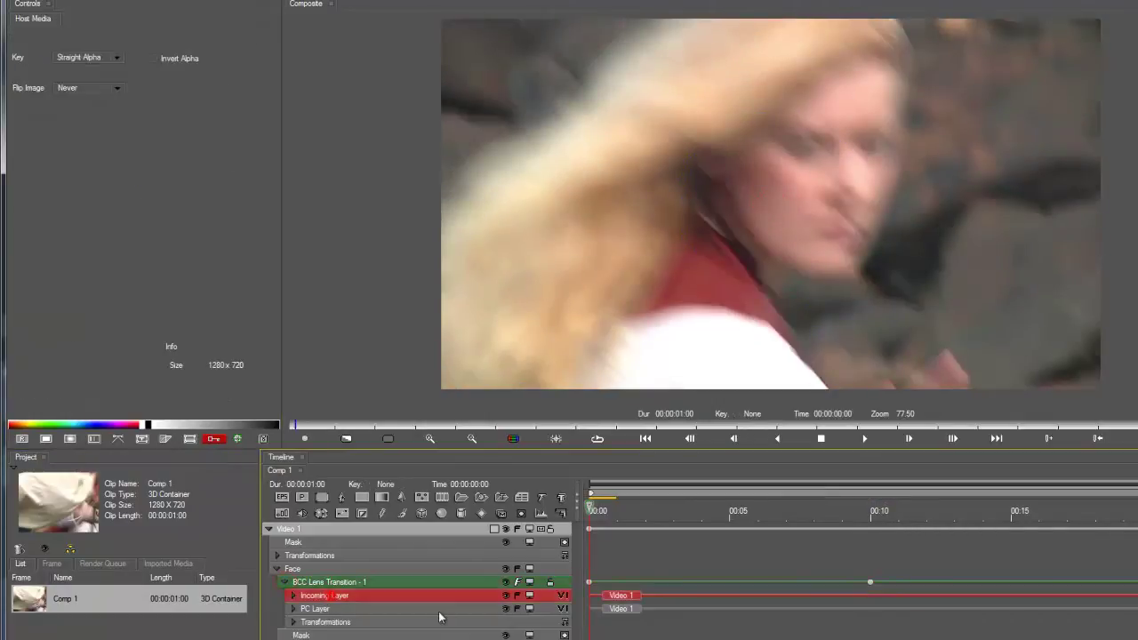
left_click(563, 608)
left_click(593, 580)
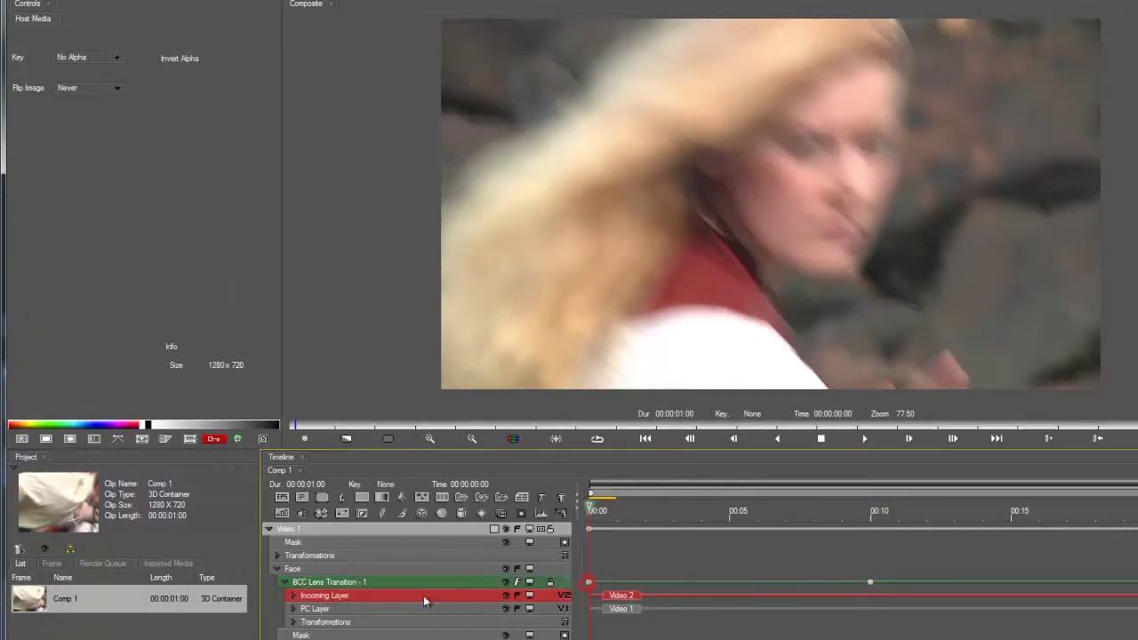
left_click(384, 583)
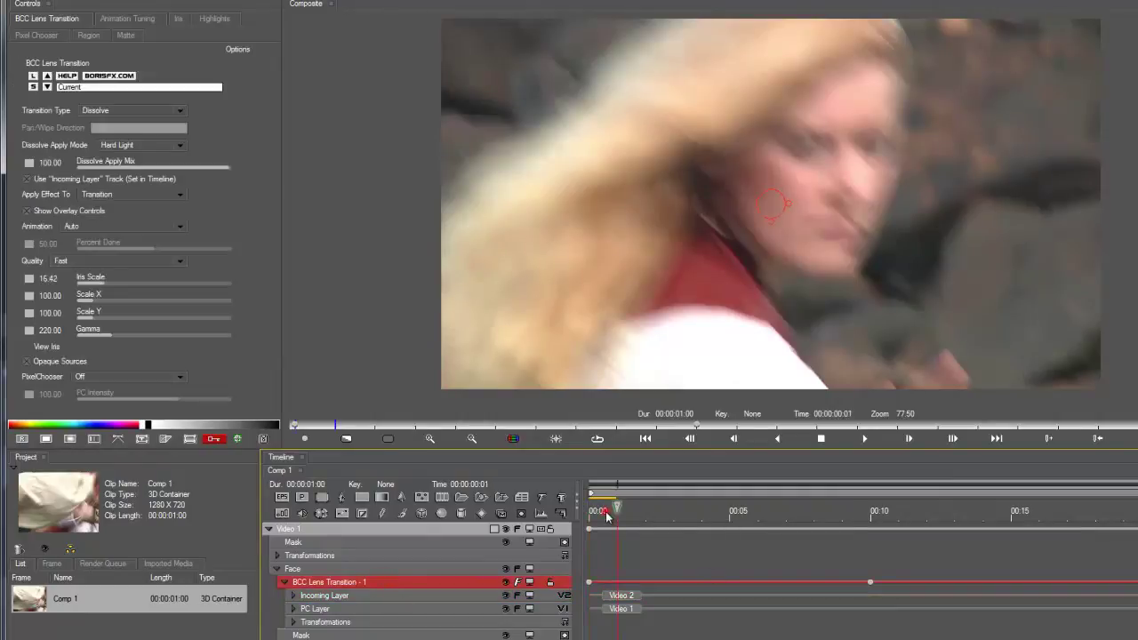
left_click_drag(607, 517, 1137, 519)
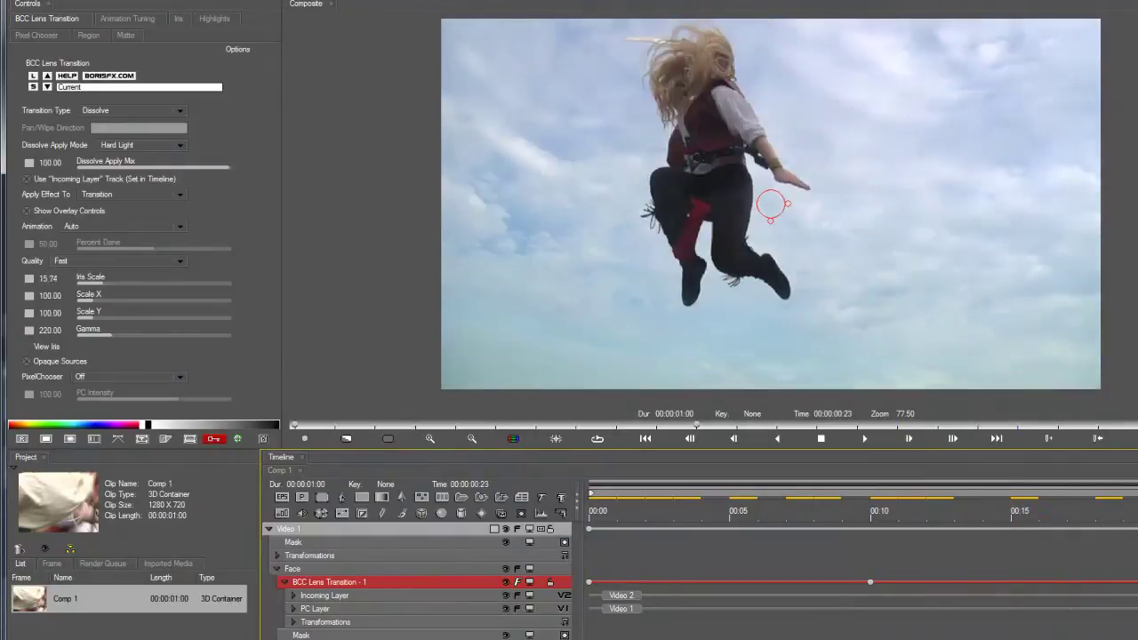
left_click_drag(987, 520, 1128, 526)
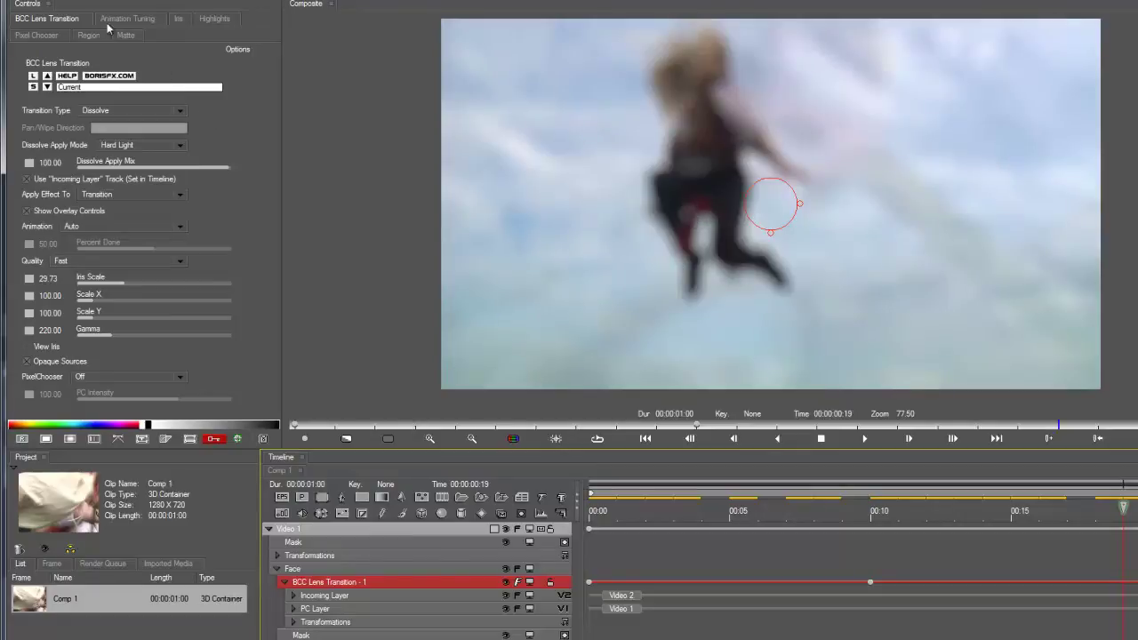
- Turn on View Iris for the Lens Transition and scrub to examine the iris shape and size between the keyframes
left_click(27, 348)
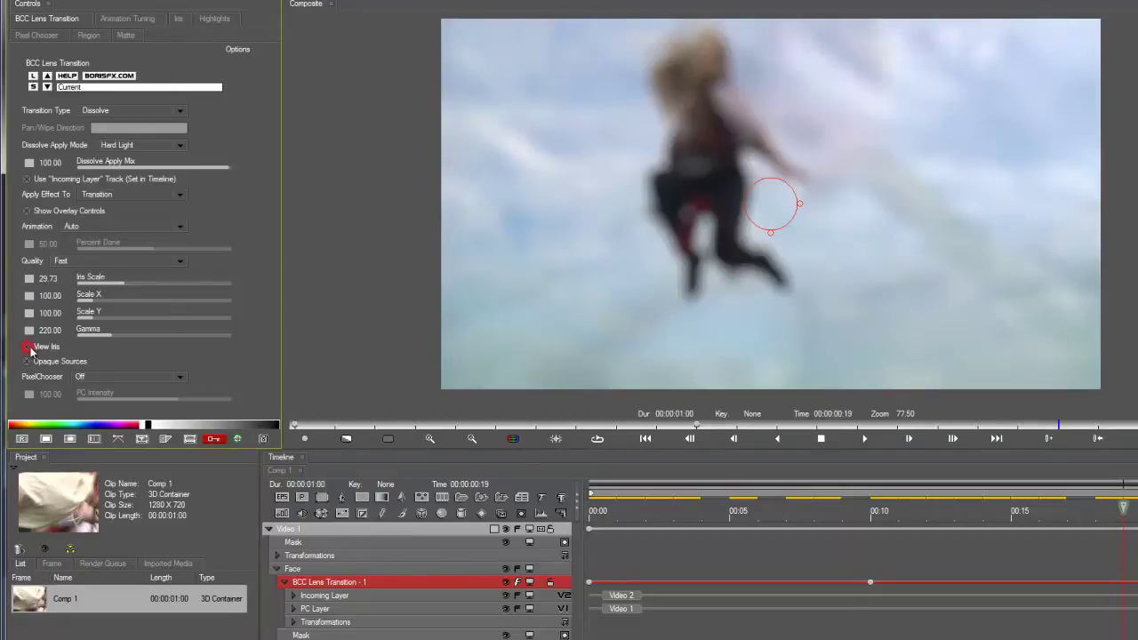
key("space")
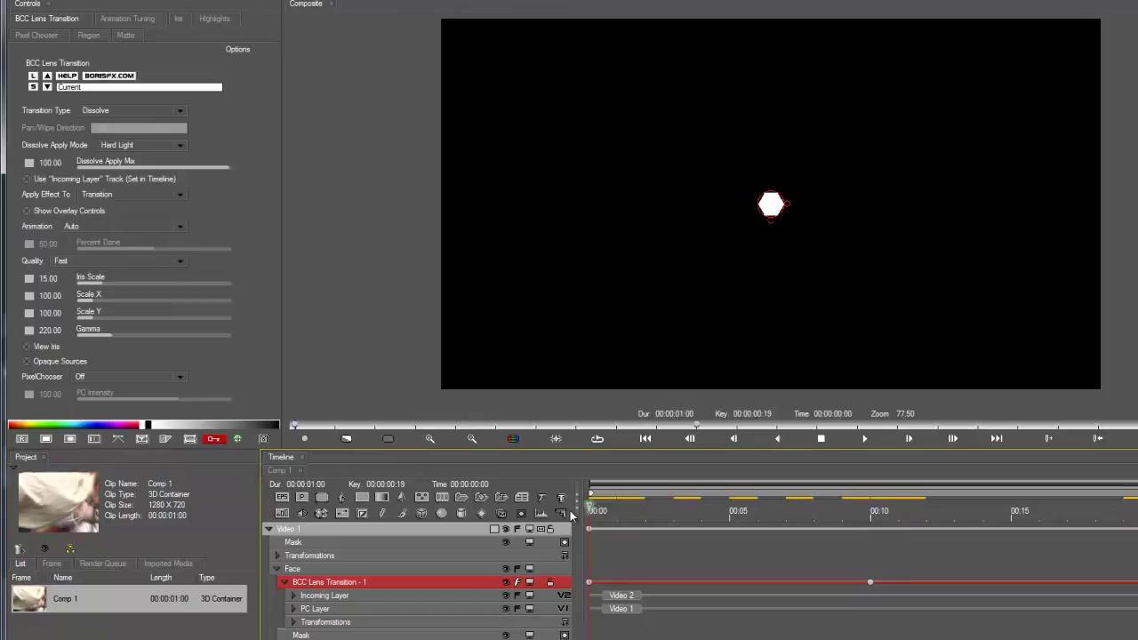
left_click(880, 518)
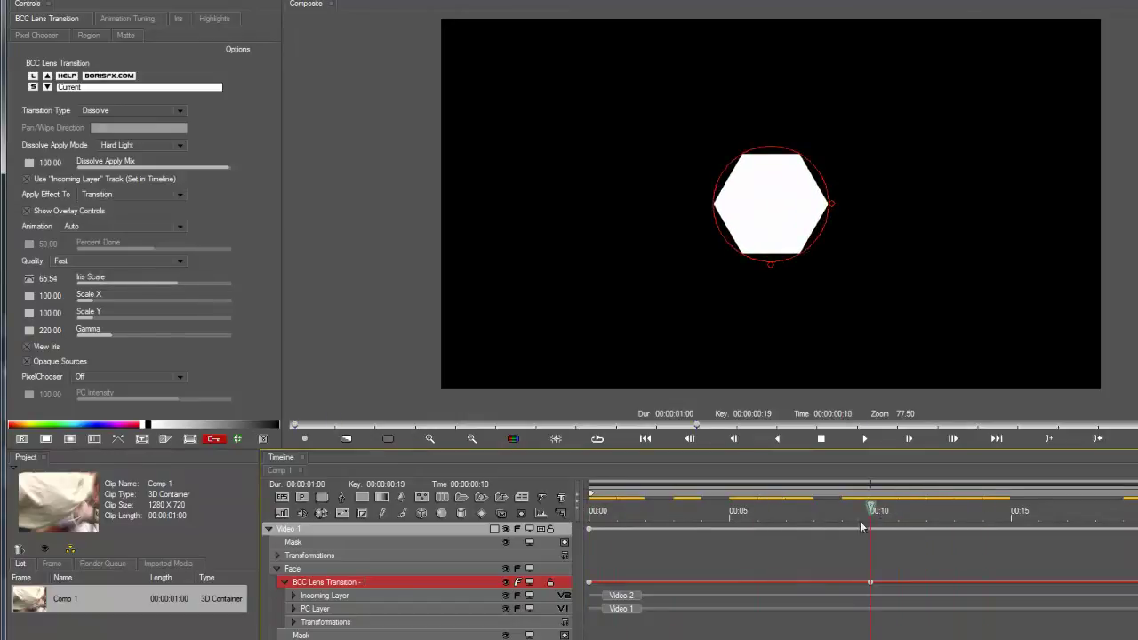
left_click_drag(861, 526, 571, 531)
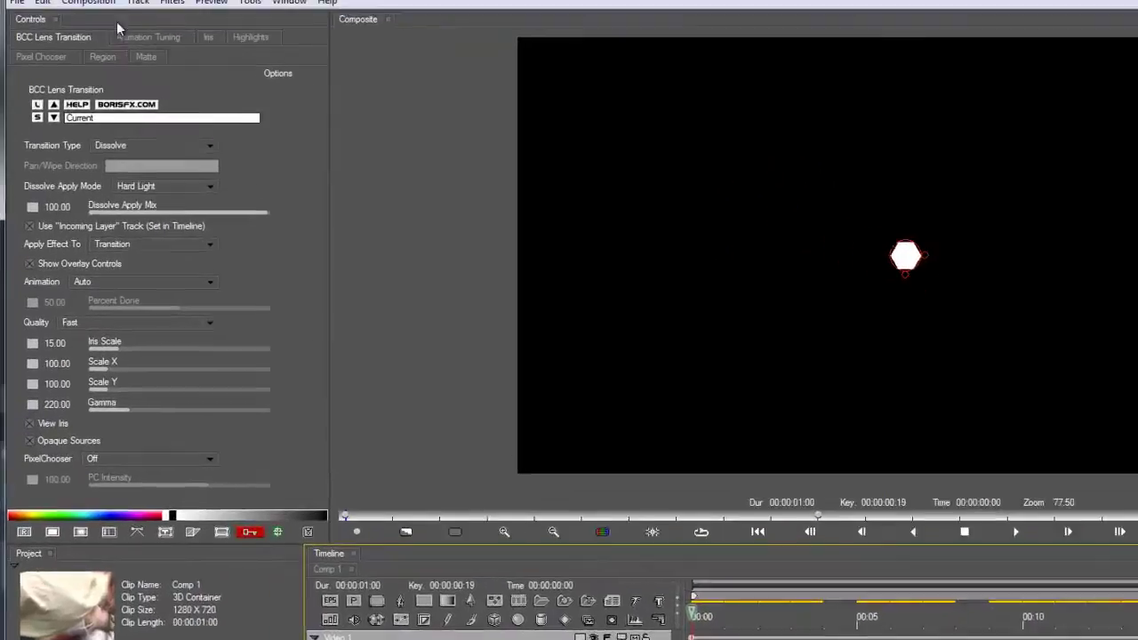
- Set the Lens Transition's Iris Shape to 5 Sides and its Iris Rotation to -88.00, and scrub through the first frames
left_click(178, 17)
left_click(119, 114)
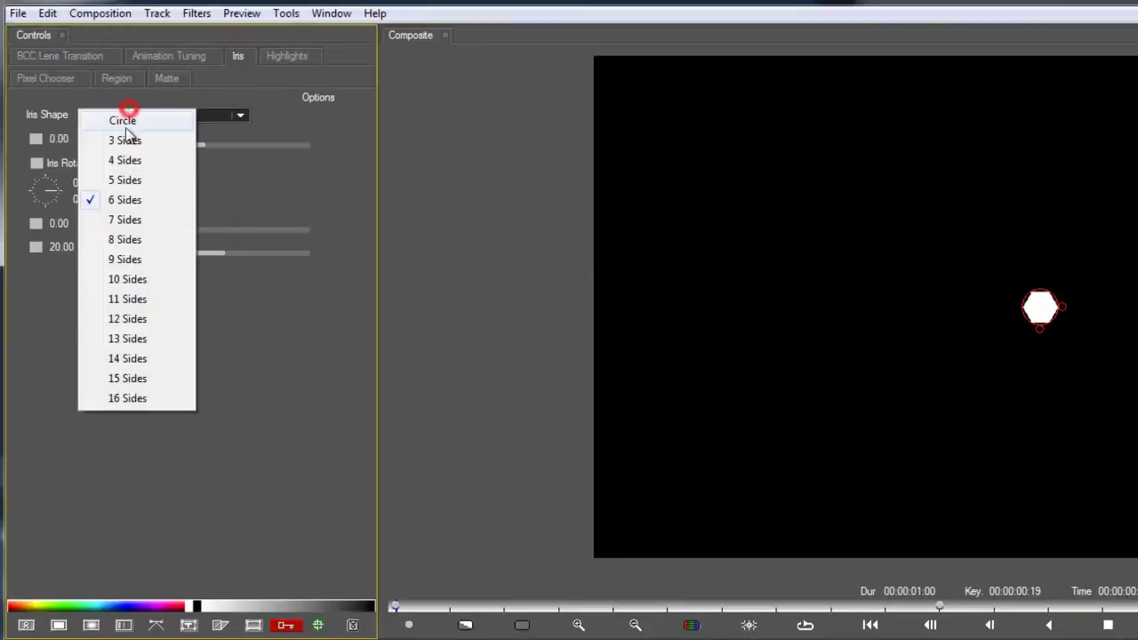
left_click(121, 182)
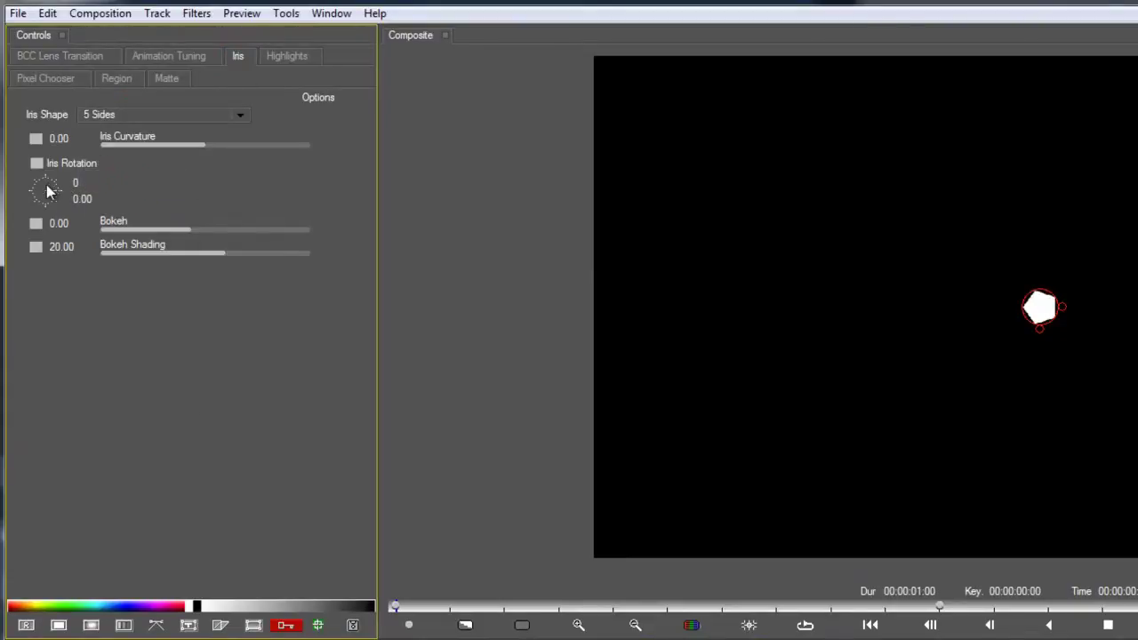
left_click_drag(49, 167, 47, 164)
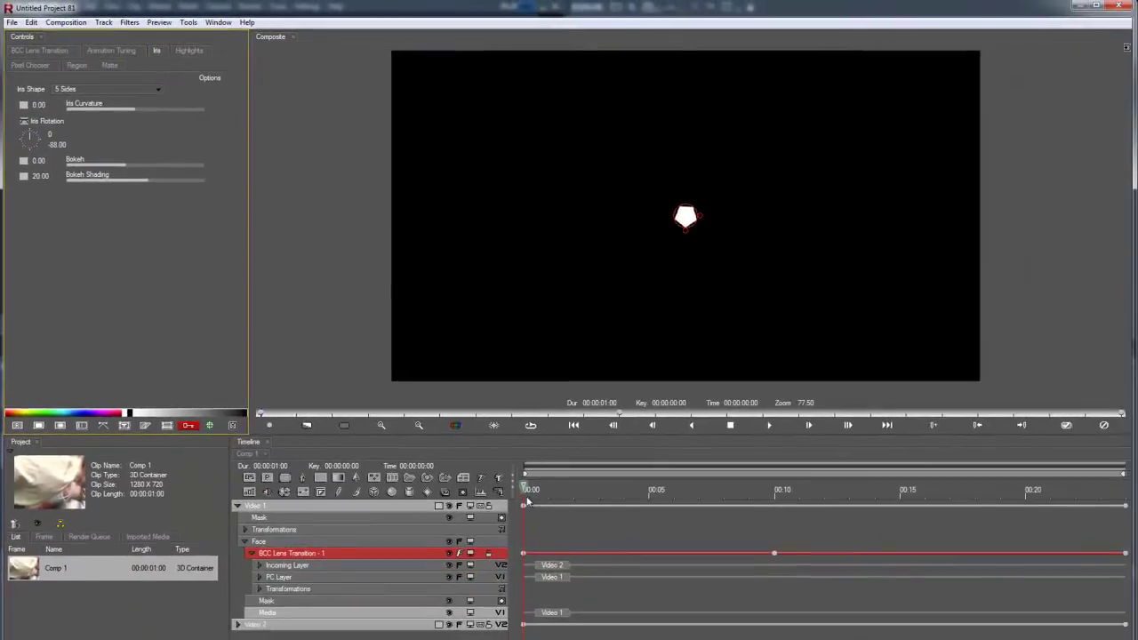
left_click_drag(525, 493, 757, 487)
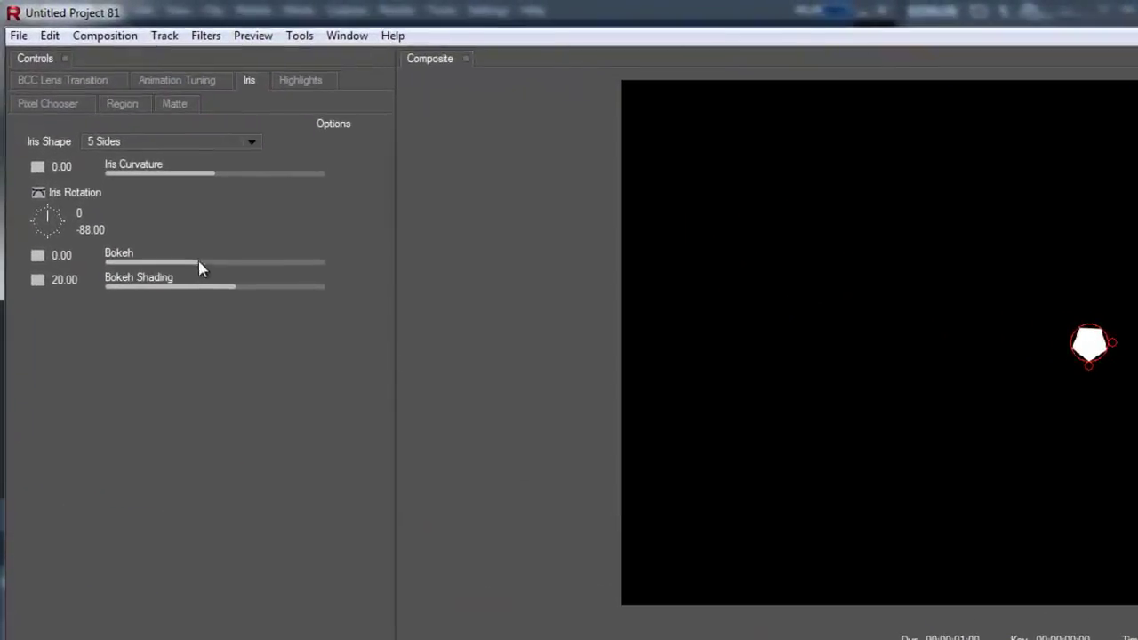
- Set the iris Bokeh to -6.25 with Constant interpolation and turn off View Iris
mouse_move(199, 262)
left_mouse_down()
mouse_move(209, 262)
mouse_move(197, 264)
left_mouse_up()
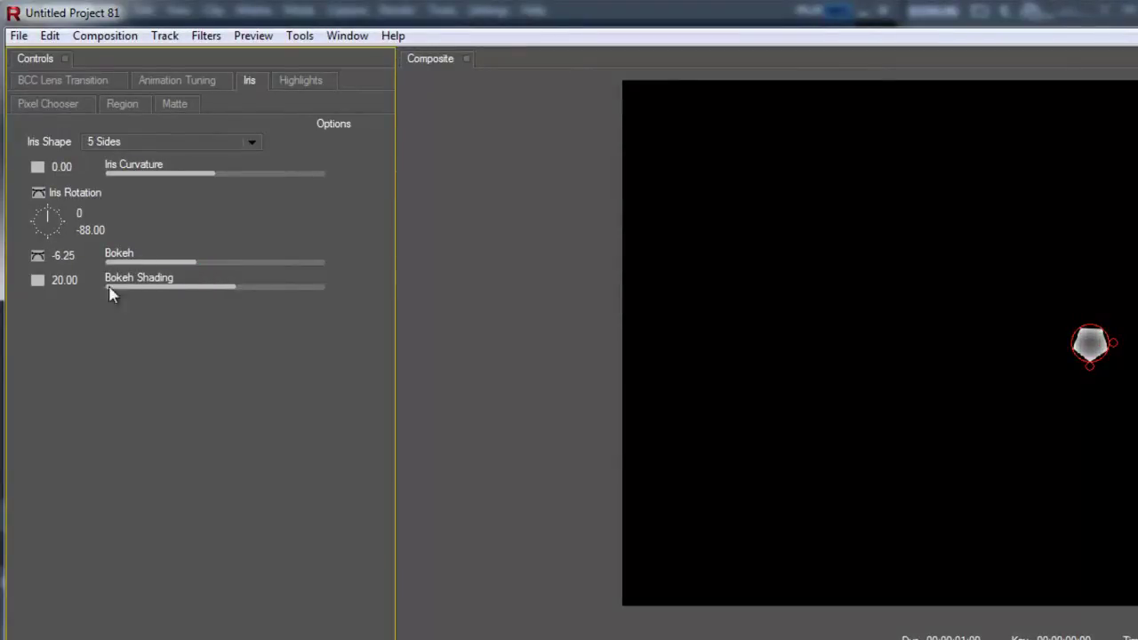
left_click(40, 257)
left_click(59, 281)
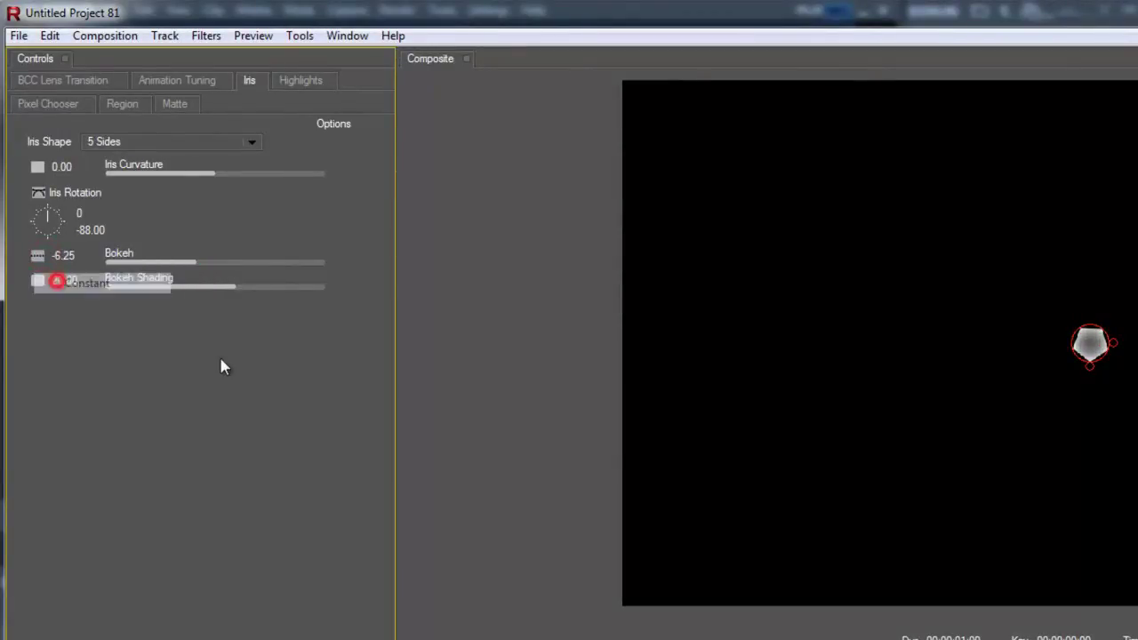
left_click(69, 78)
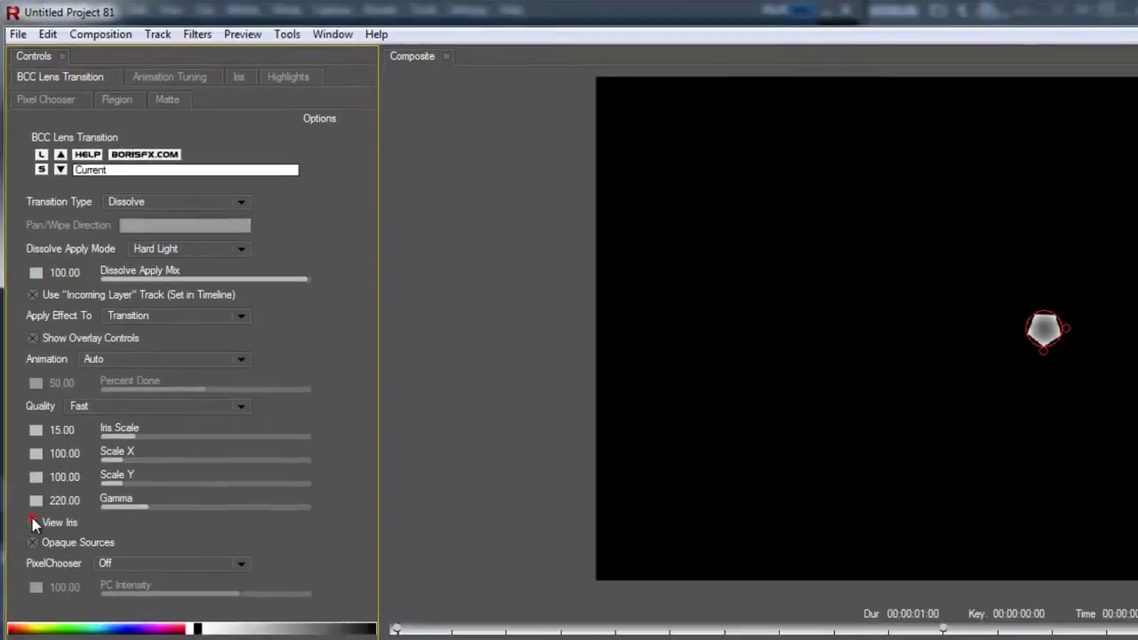
left_click(33, 523)
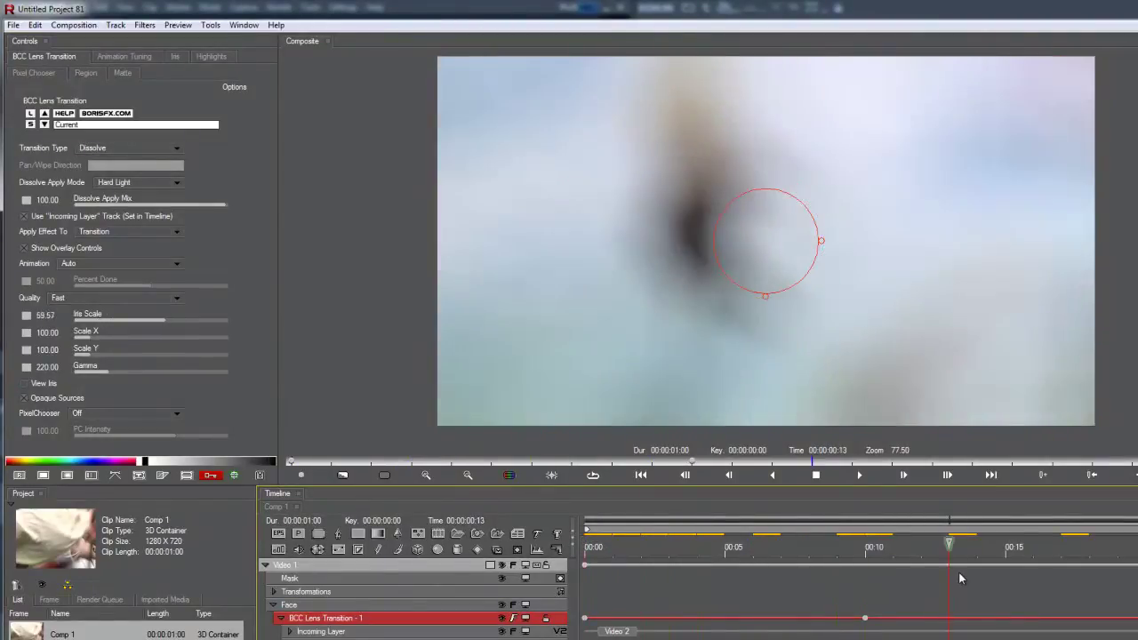
- At 00:00:00:10, set the Lens Transition's Highlight Boost to 52.68
left_click_drag(959, 579, 863, 578)
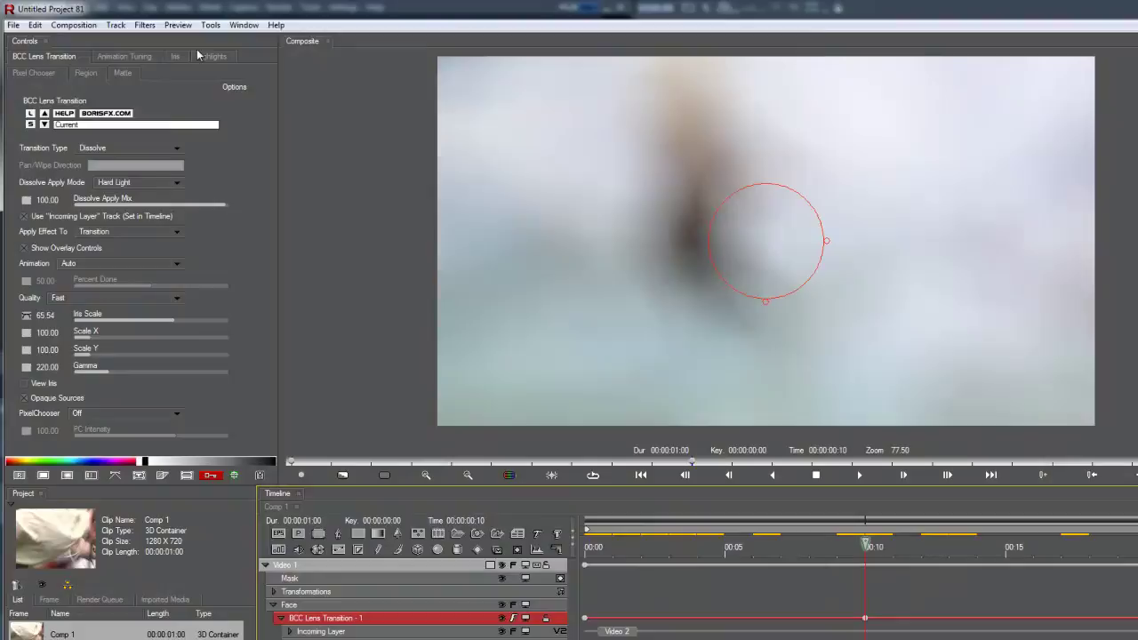
left_click(204, 56)
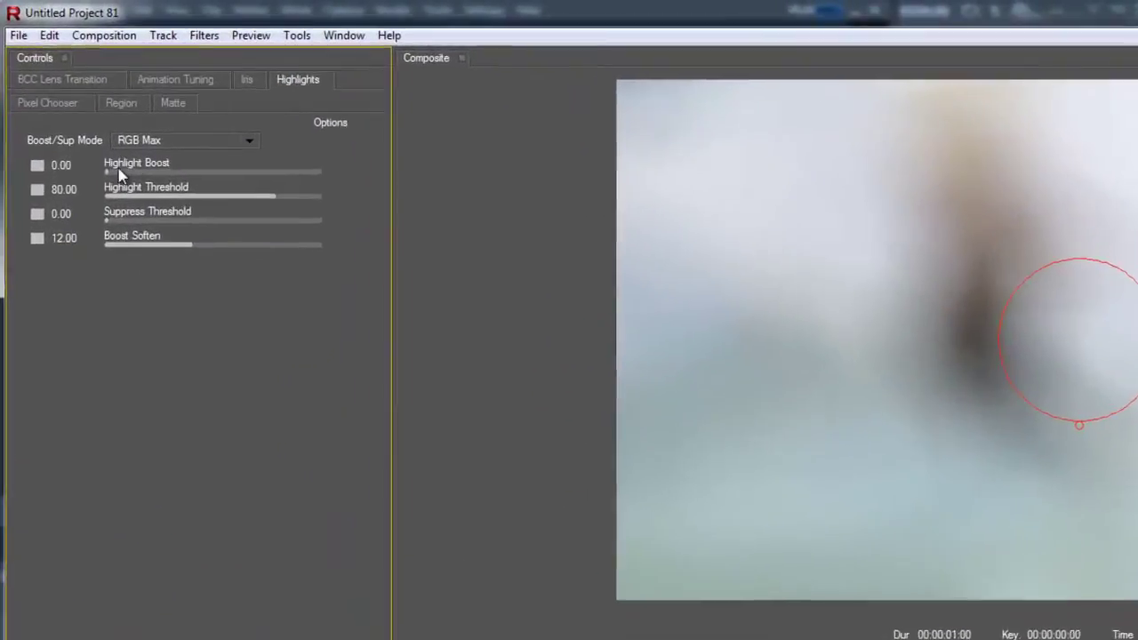
left_click(88, 120)
mouse_move(125, 174)
left_mouse_down()
mouse_move(224, 173)
mouse_move(190, 176)
left_mouse_up()
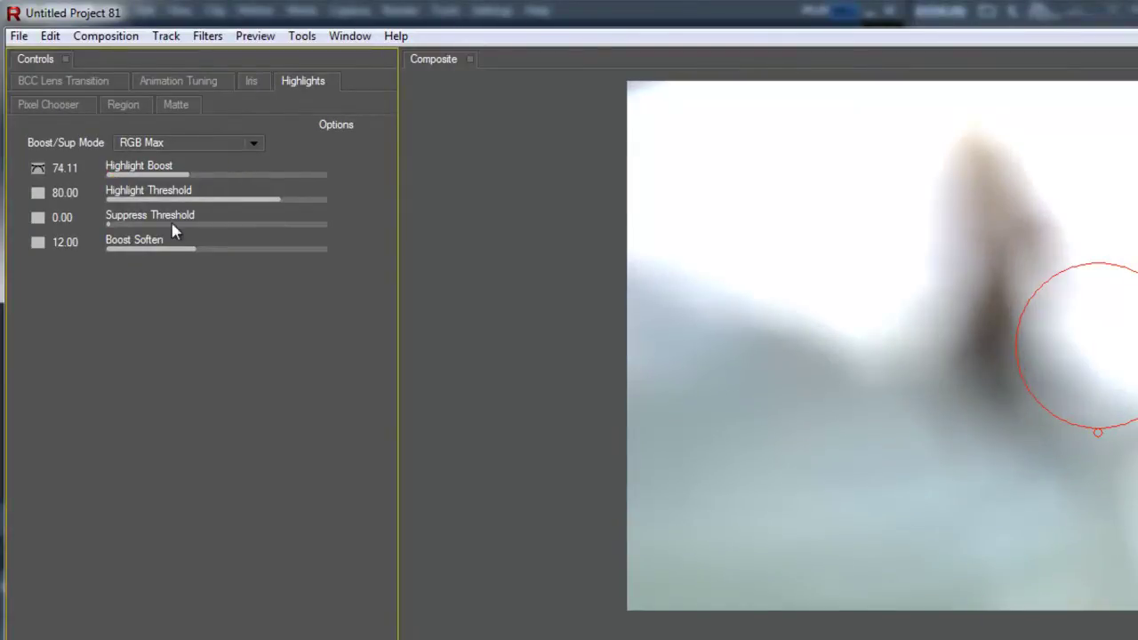
left_click(172, 175)
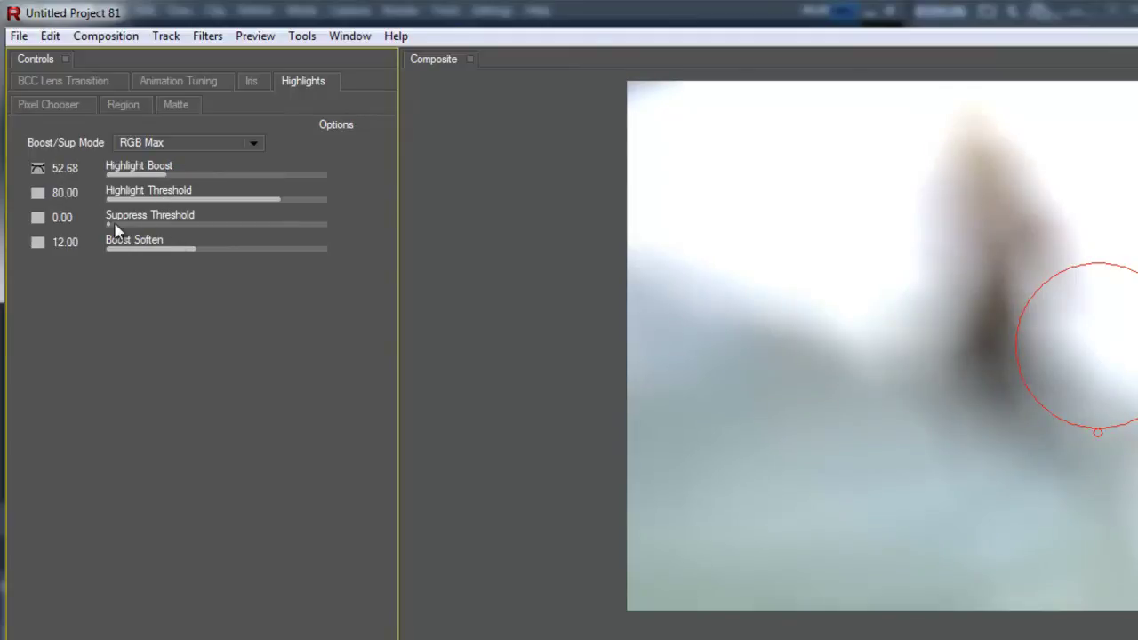
- Raise Boost Soften to 22.37 and try RGB Glow as the Boost/Sup Mode before restoring RGB Max
left_click_drag(223, 249, 253, 247)
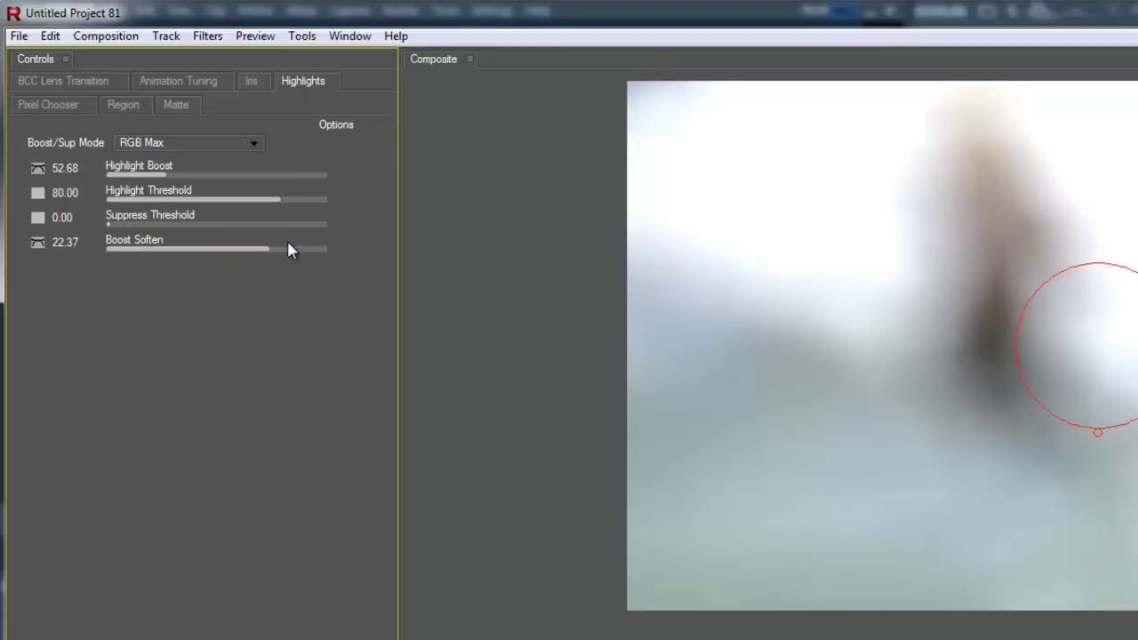
left_click(176, 141)
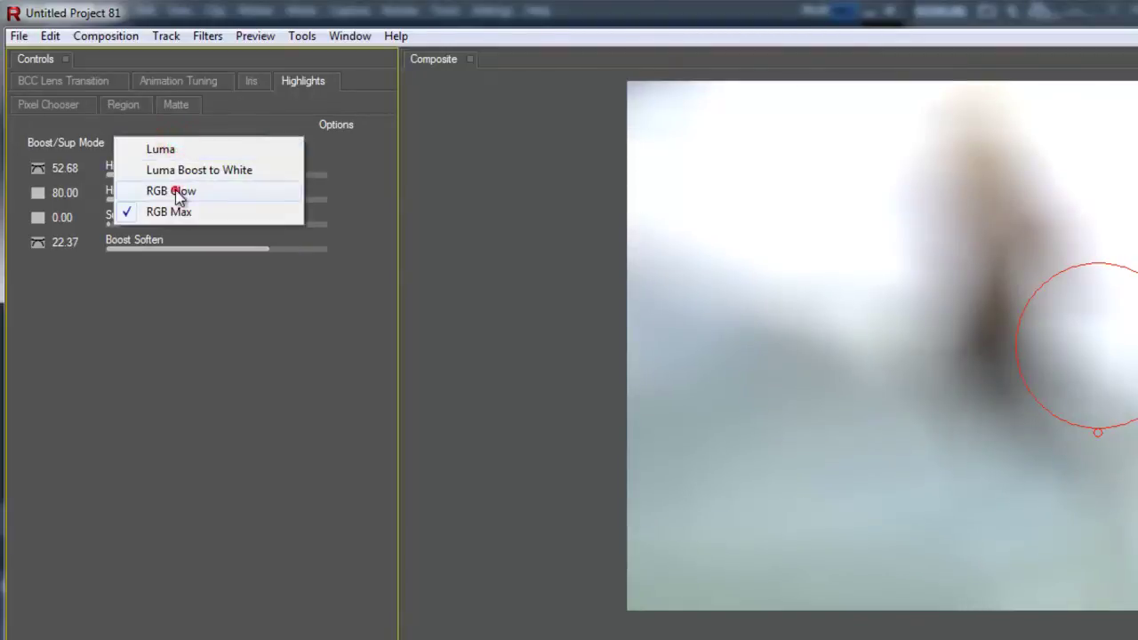
left_click(177, 193)
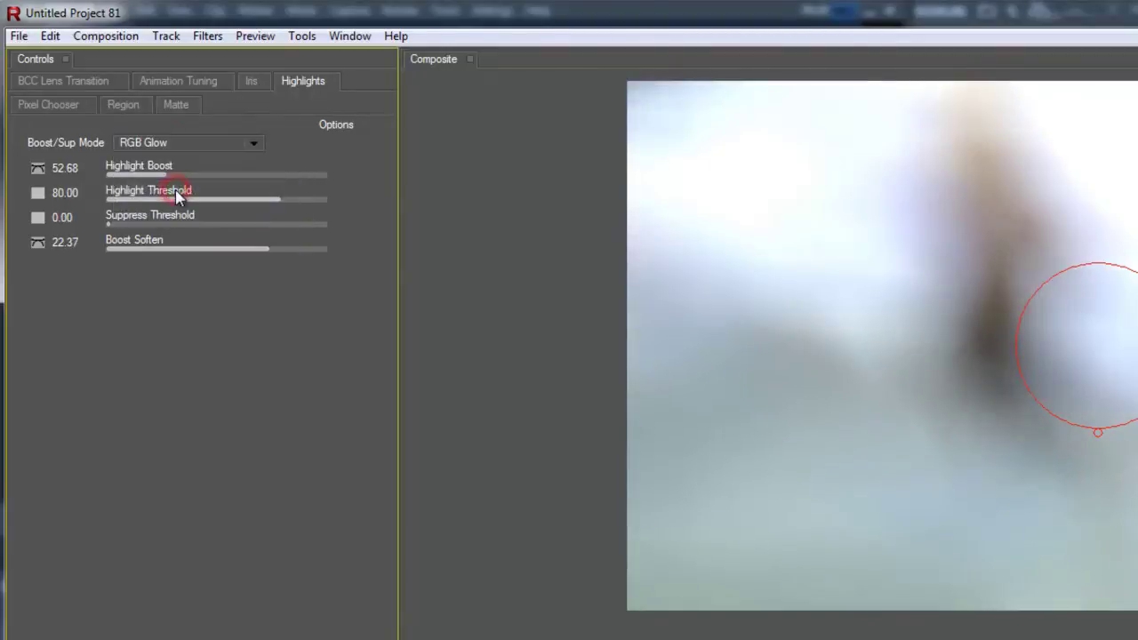
left_click(159, 145)
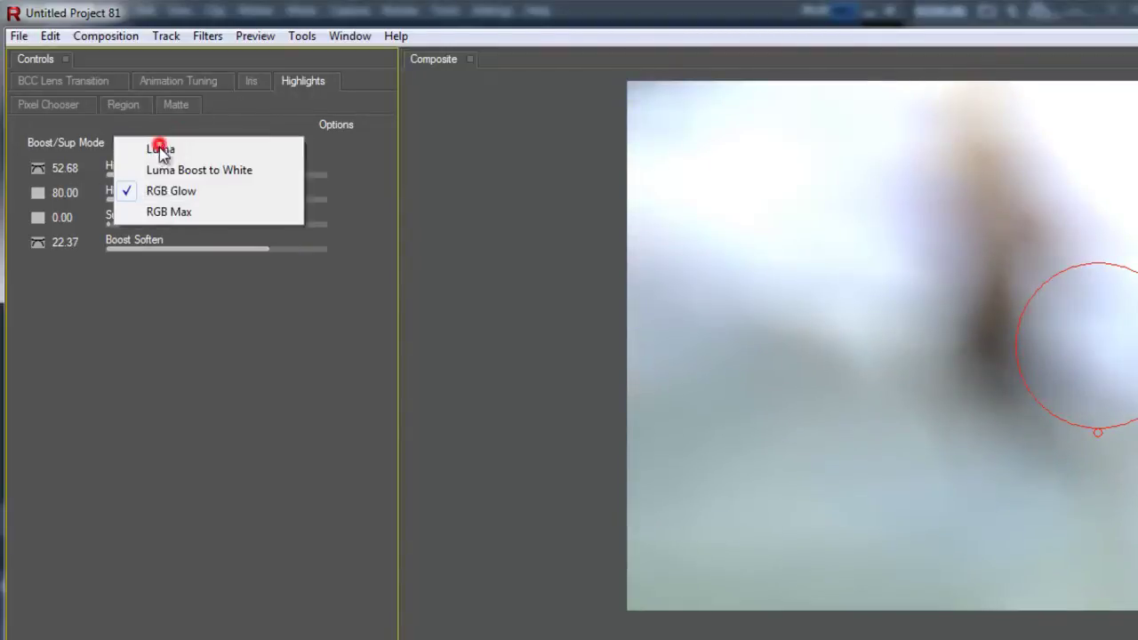
left_click(156, 214)
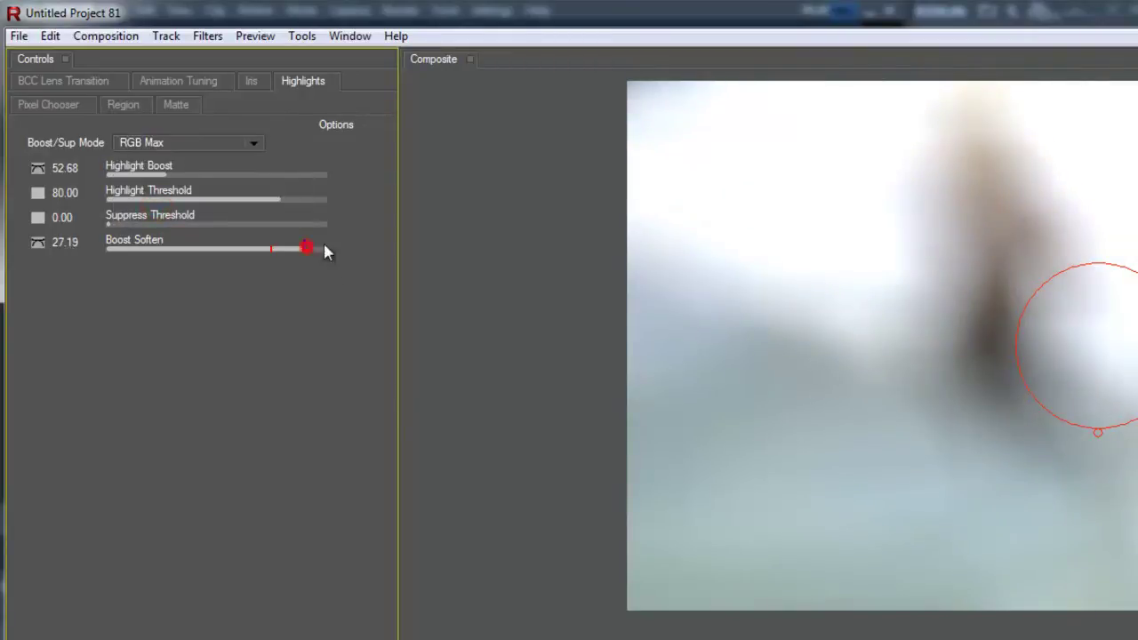
- Set Boost Soften to 30.00, scrub through the transition to check the highlights, and return to the main Lens Transition settings
left_click_drag(325, 246, 350, 249)
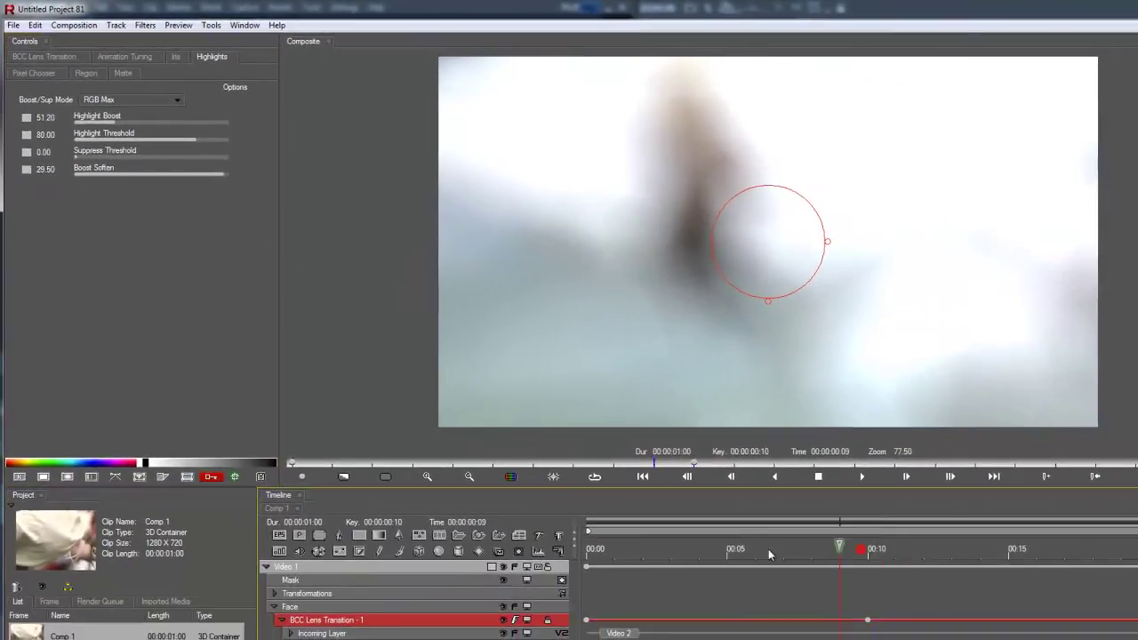
left_click_drag(768, 549, 864, 576)
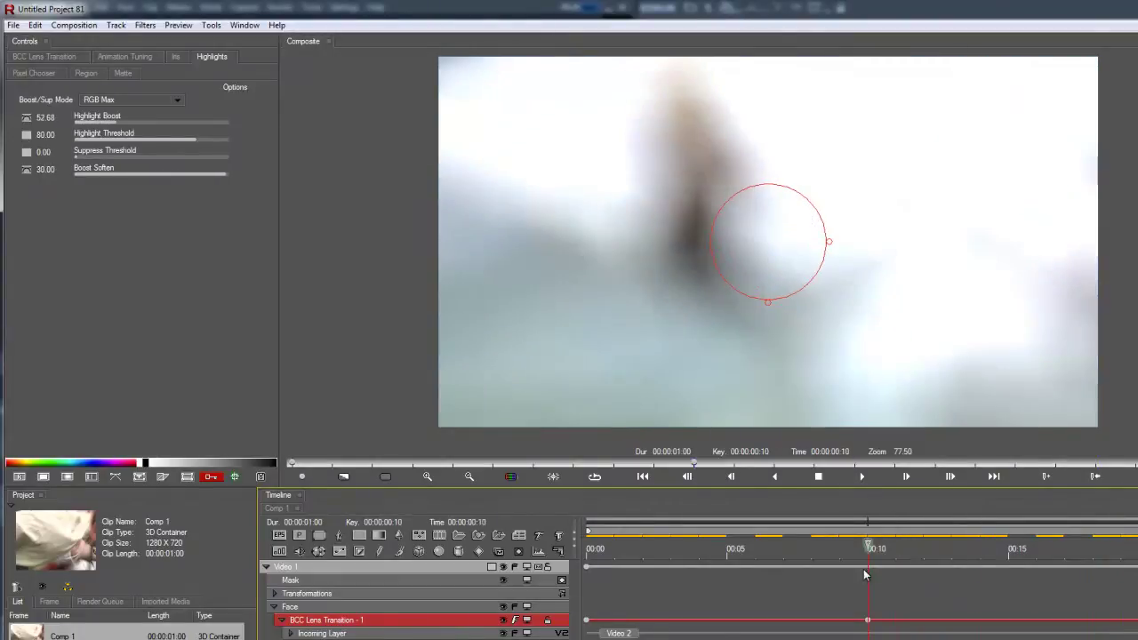
left_click(42, 57)
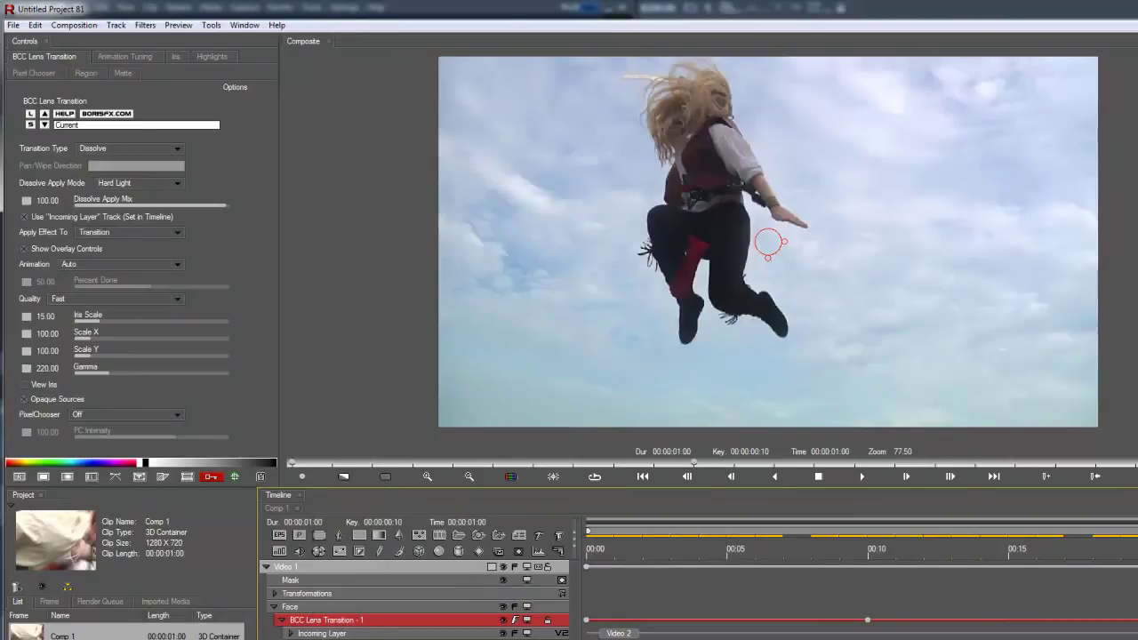
- Apply the BCC Lens Flare Adv filter to the Video 1 track
left_click(317, 569)
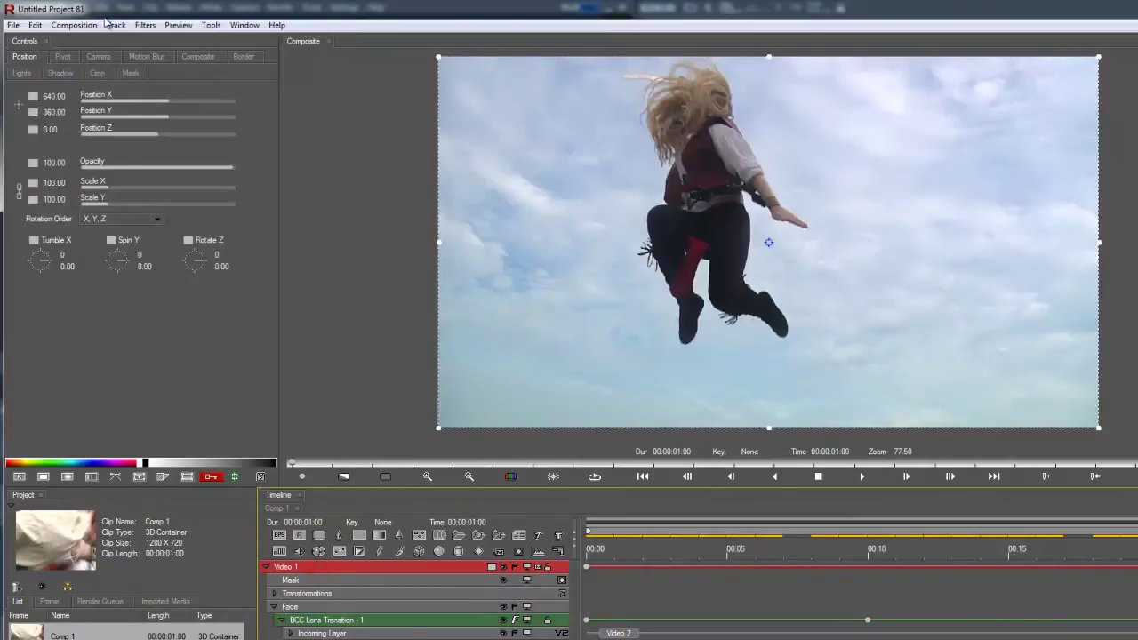
left_click(151, 27)
mouse_move(222, 165)
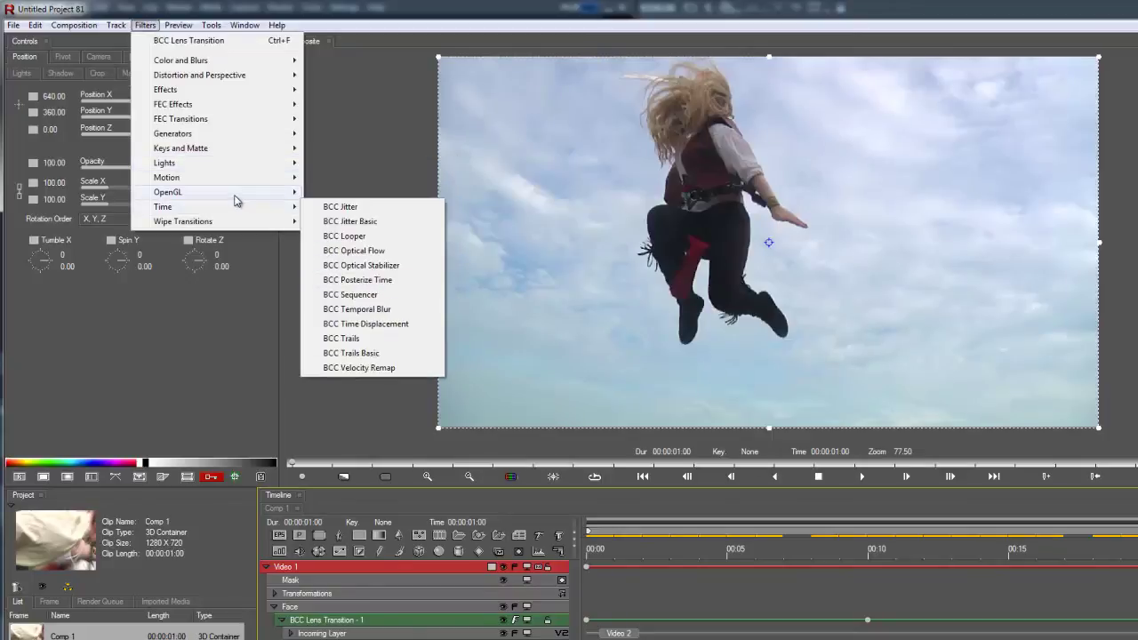
mouse_move(236, 193)
left_click(365, 298)
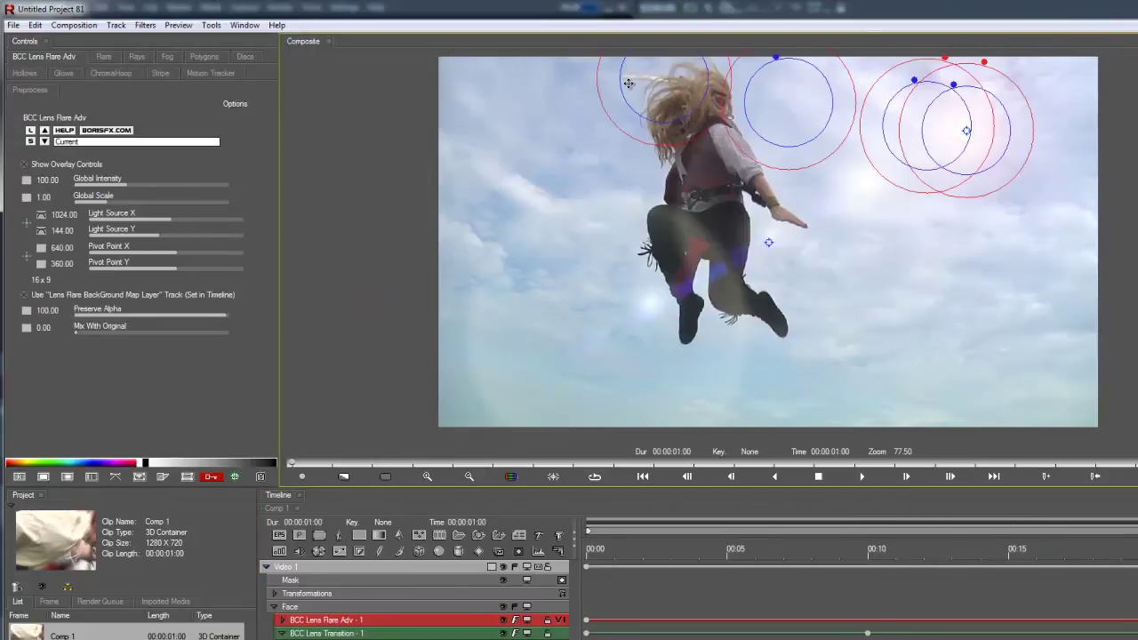
- Place the flare's light source at 377.55, 36.90 on the last frame and near mid-image on the first, and shrink the flare at the end
left_click_drag(629, 84, 633, 76)
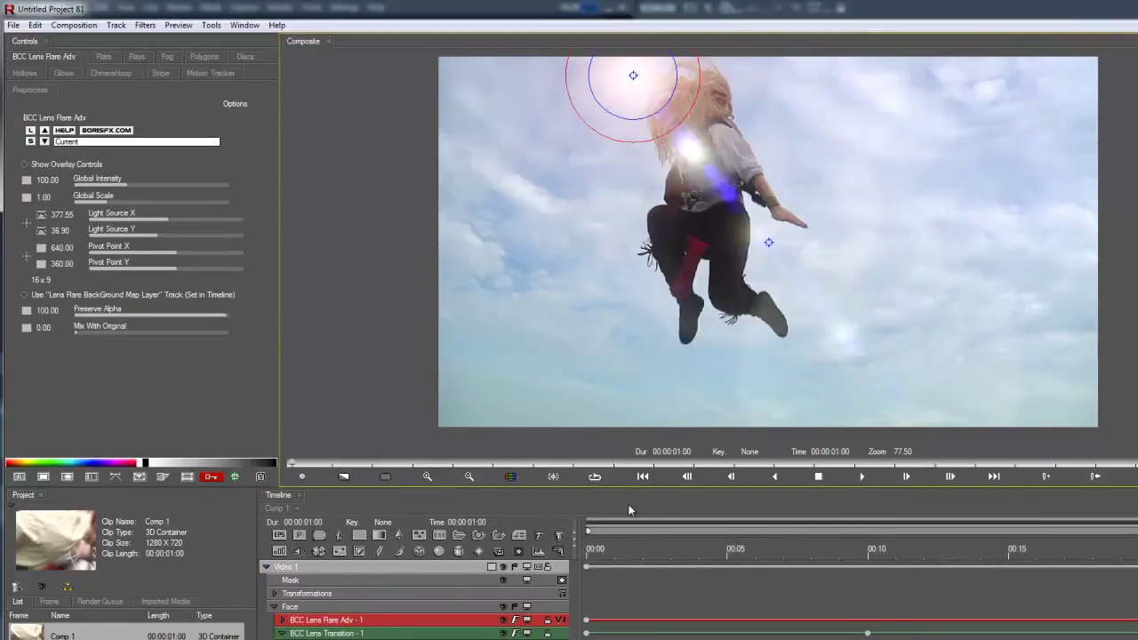
left_click(591, 546)
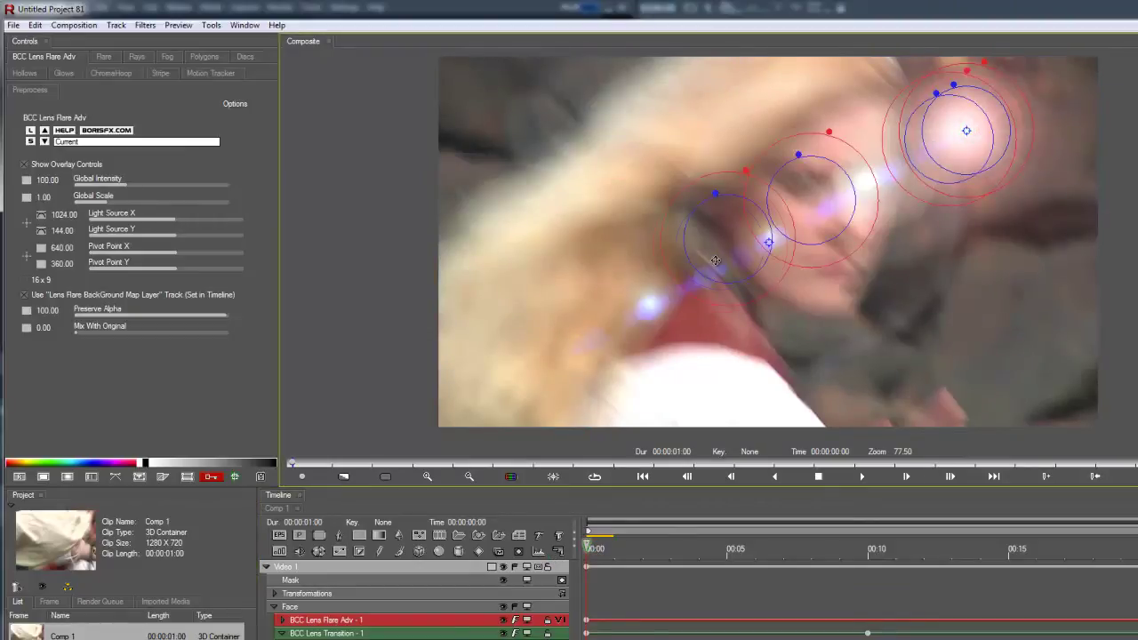
left_click(718, 265)
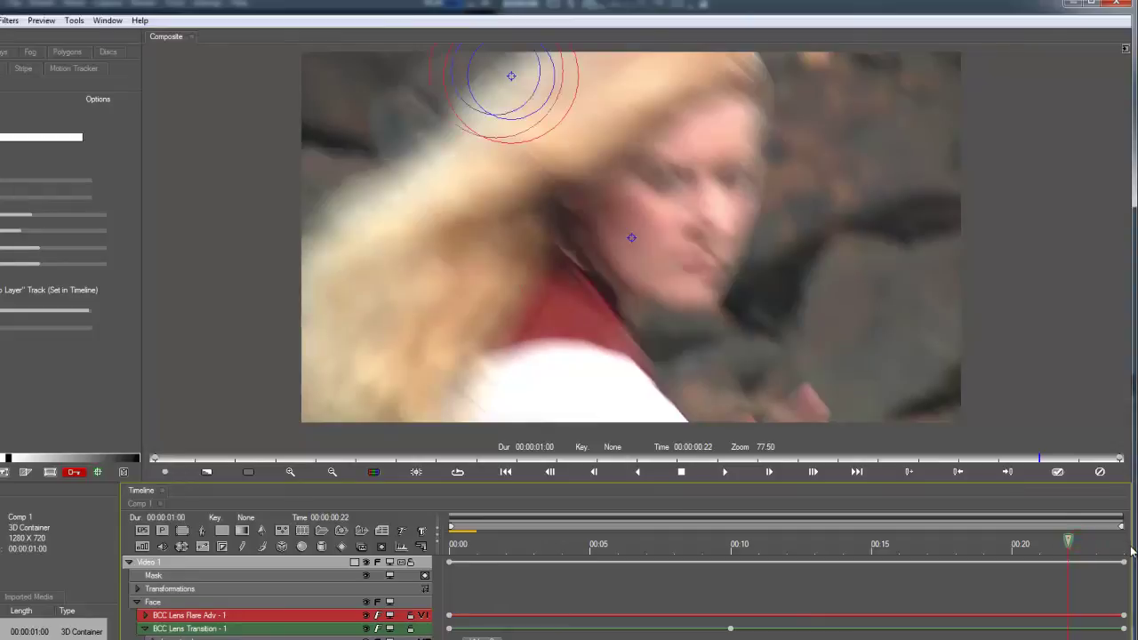
left_click_drag(479, 111, 490, 78)
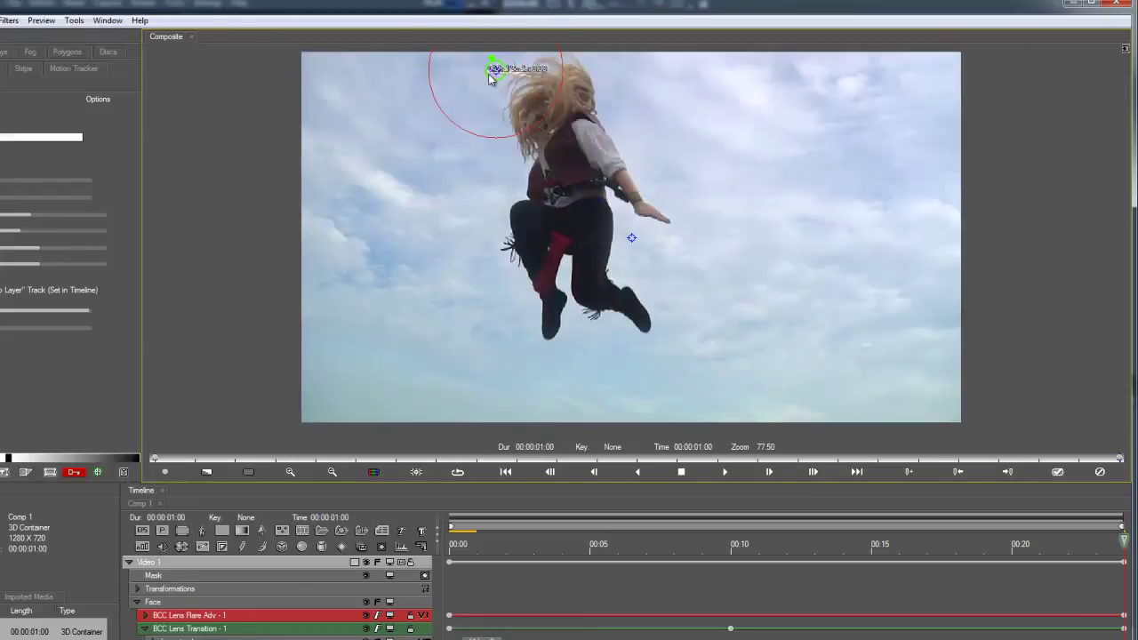
- At 00:00:00:10, enlarge the lens flare around its light source and adjust the light source over the blurred figure
left_click(732, 546)
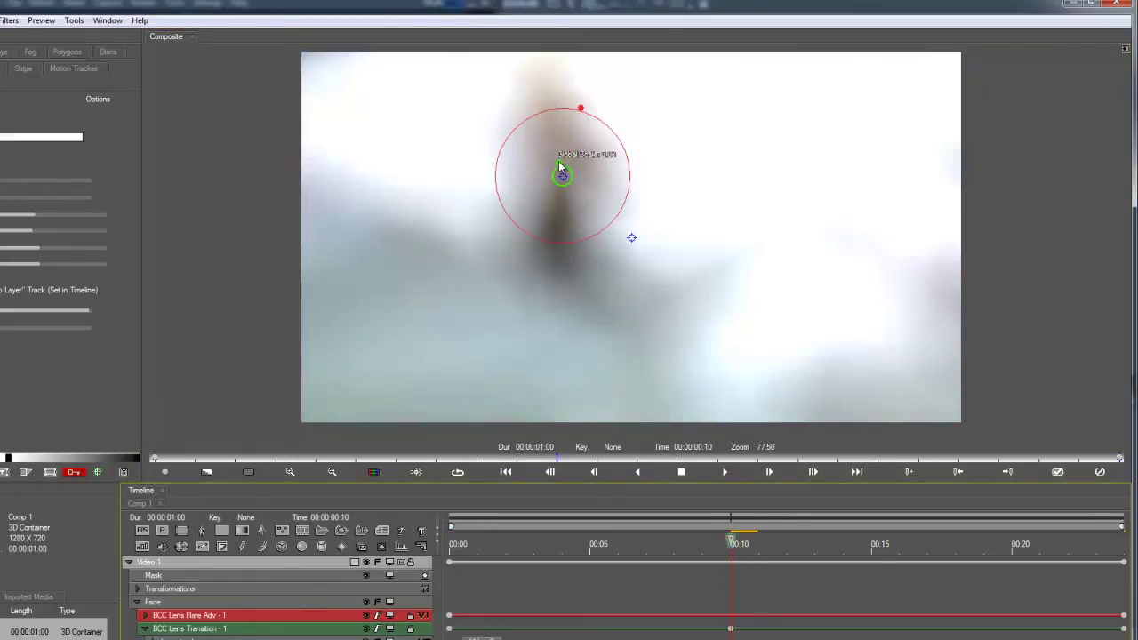
left_click_drag(559, 161, 556, 111)
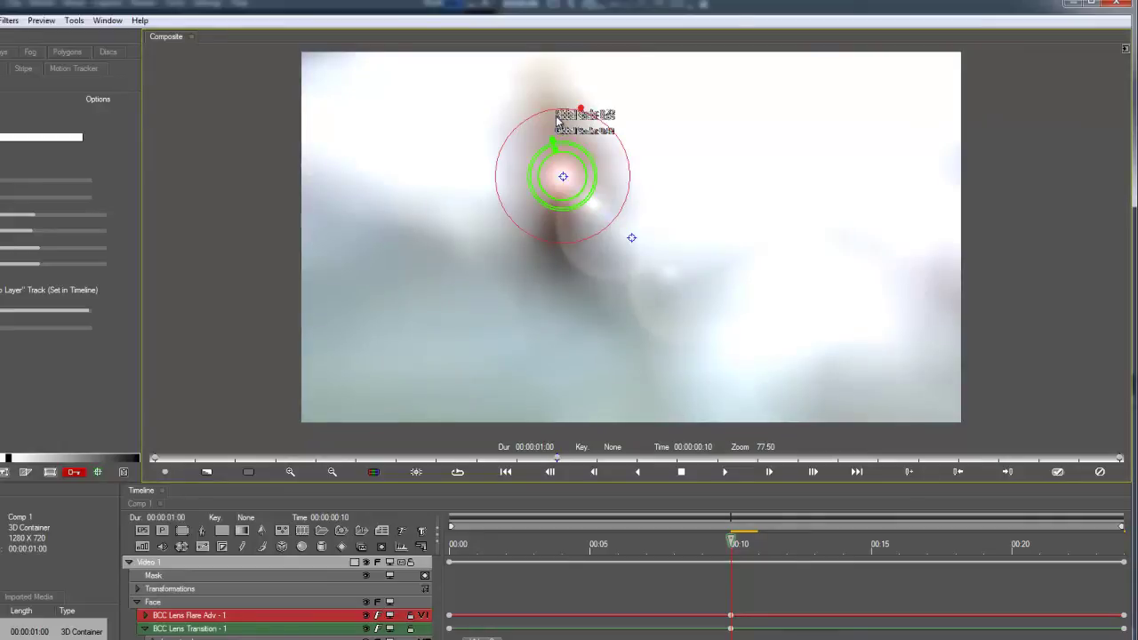
left_click(564, 178)
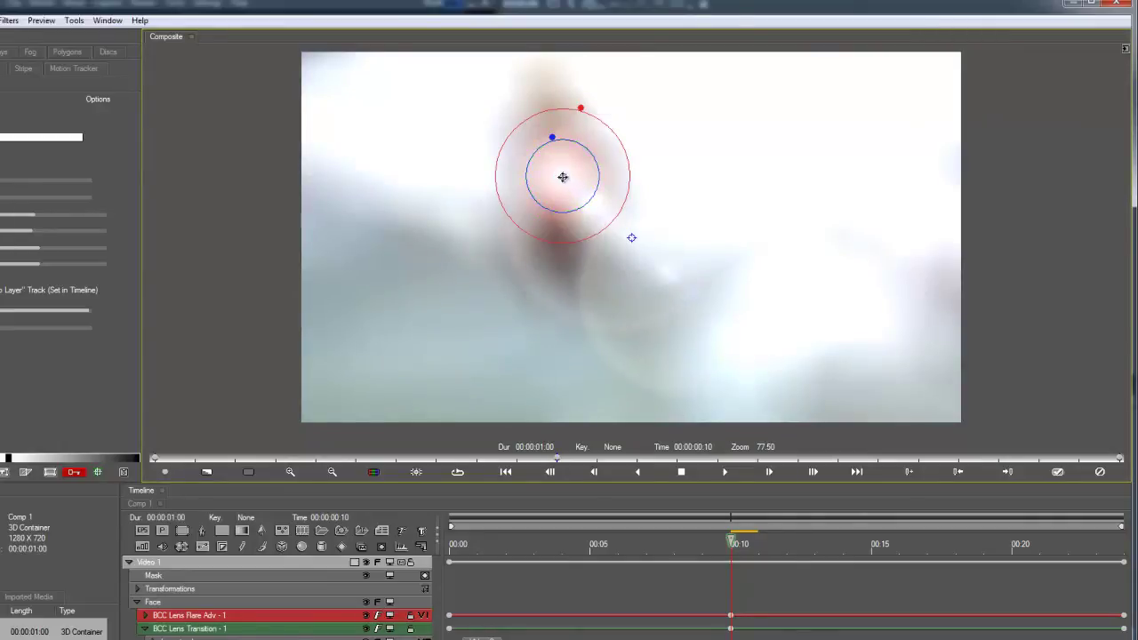
left_click(524, 109)
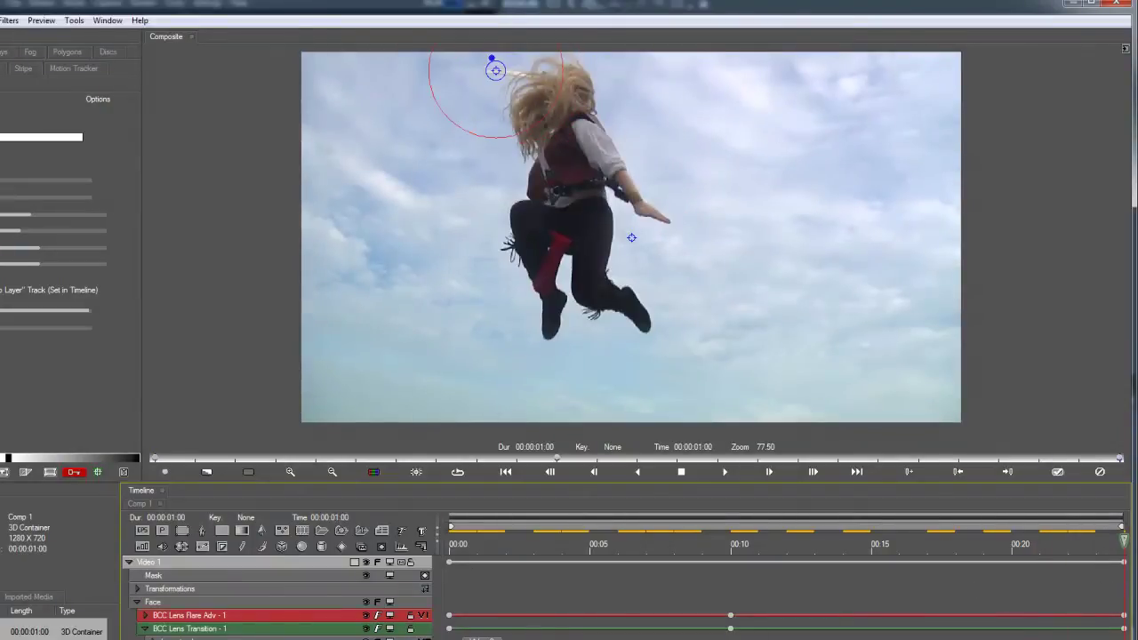
- Deselect the lens flare, scrub through the completed transition, and apply it to return to the EDIUS timeline
left_click(674, 607)
left_click_drag(514, 552, 742, 555)
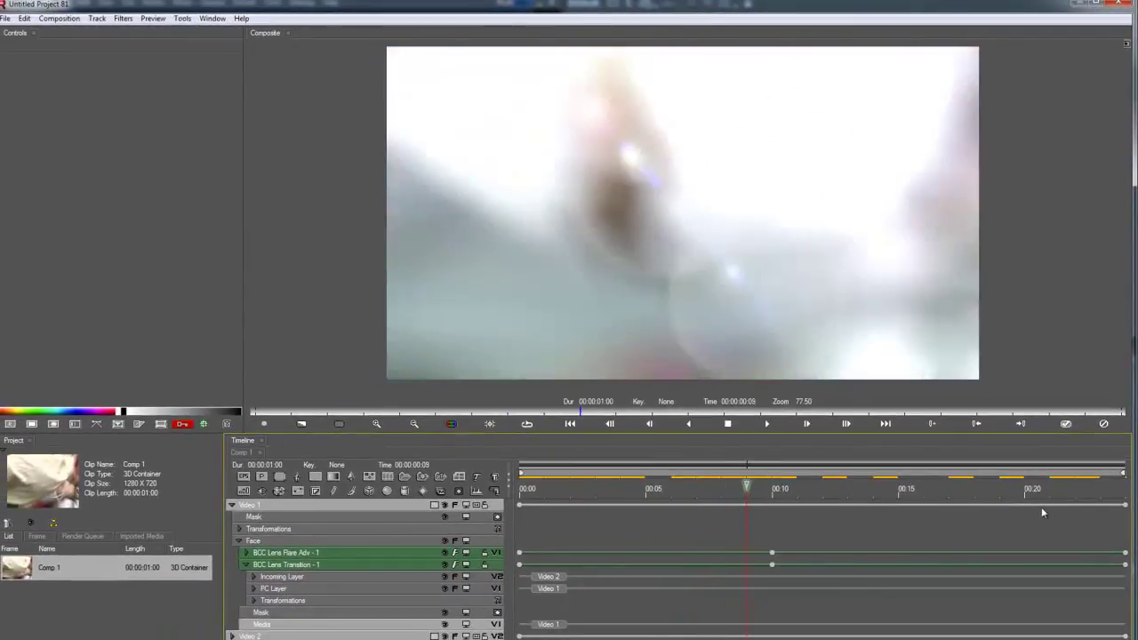
left_click(1047, 499)
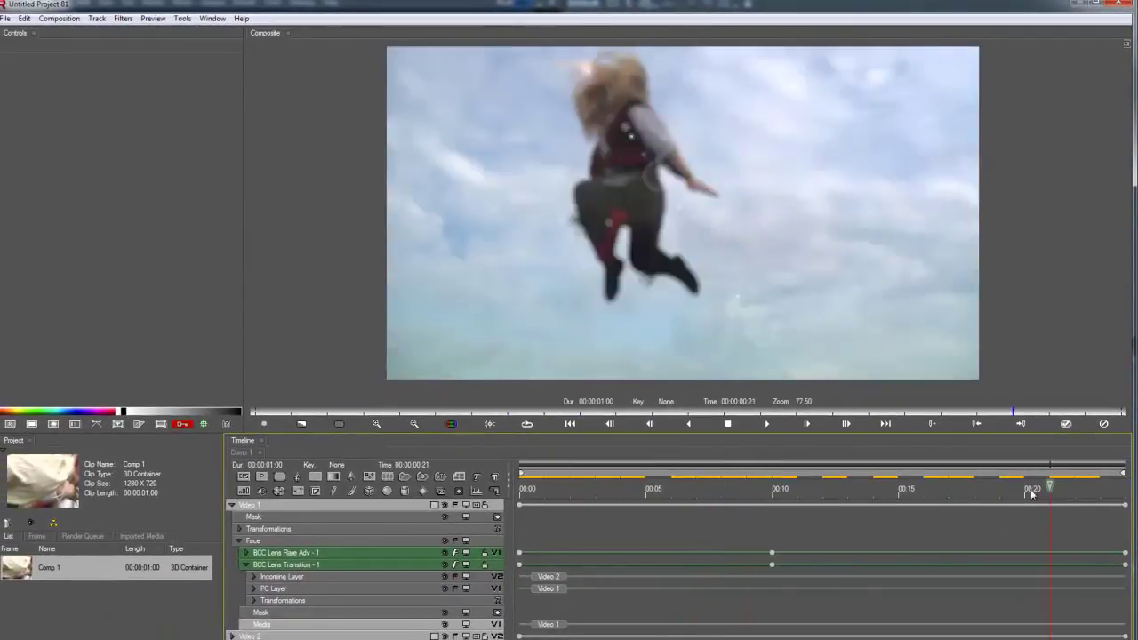
left_click(1066, 424)
- Scrub over the finished lens transition in the EDIUS timeline and select the next Boris RED transition starting at 00:00:10:17
left_click_drag(587, 398, 607, 400)
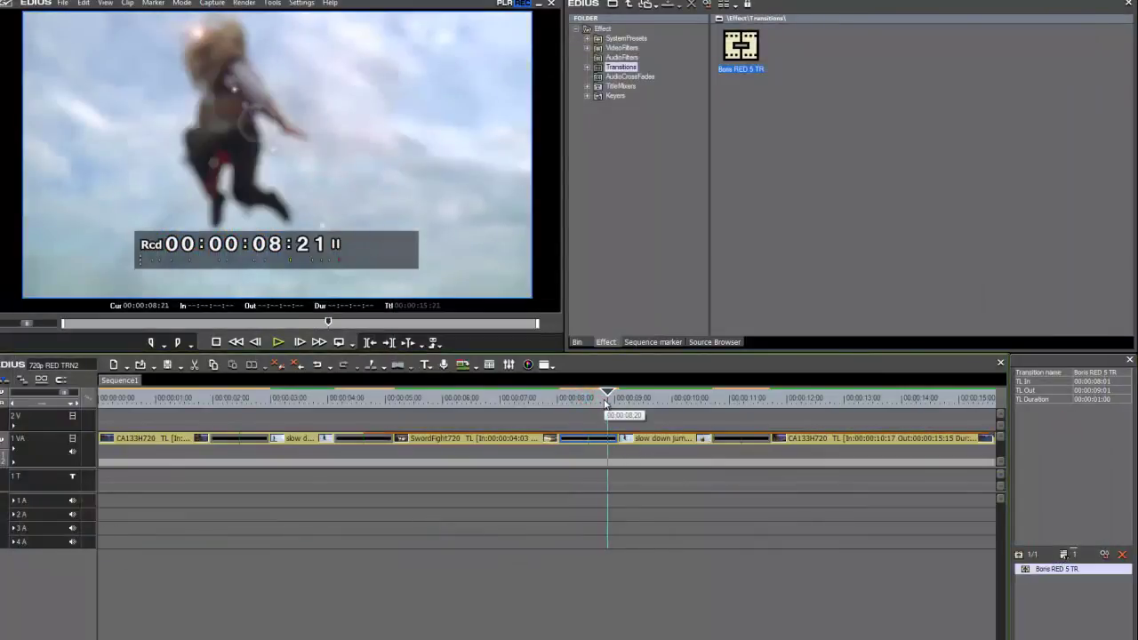
left_click_drag(607, 401, 737, 444)
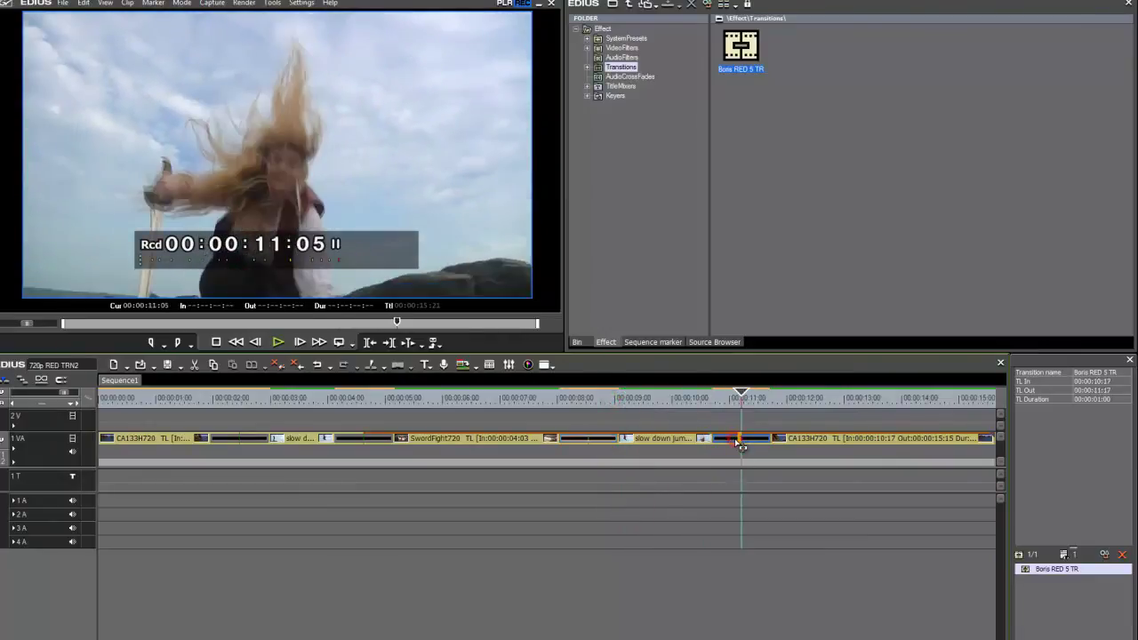
- Open the Boris RED settings of the transition starting at 00:00:10:17 and select the Video 1 track
left_click(727, 442)
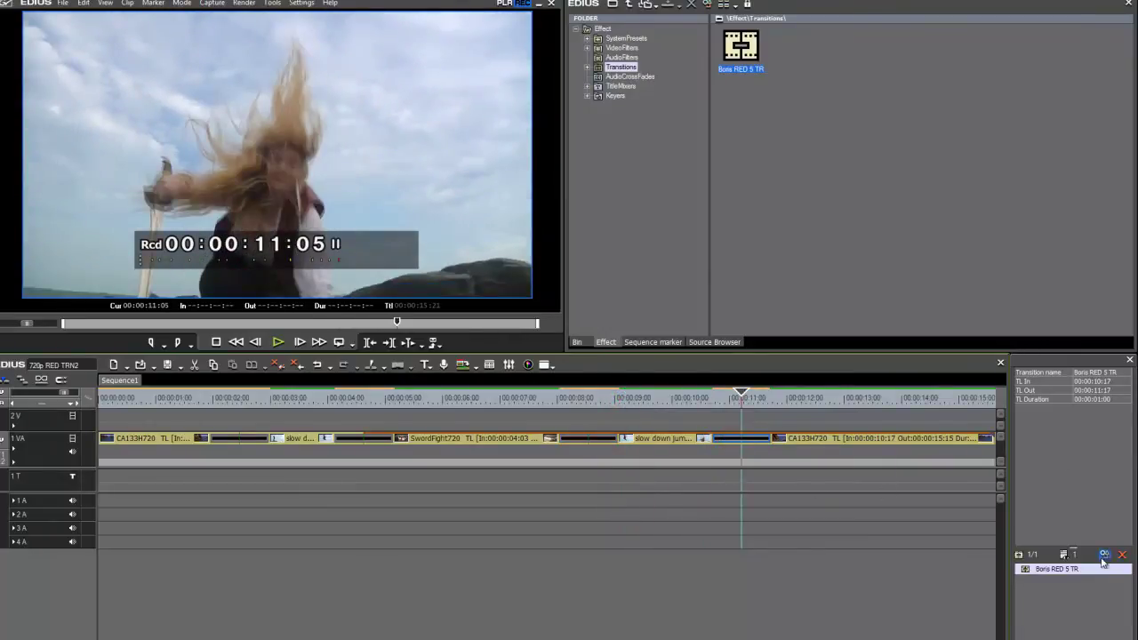
left_click(1103, 557)
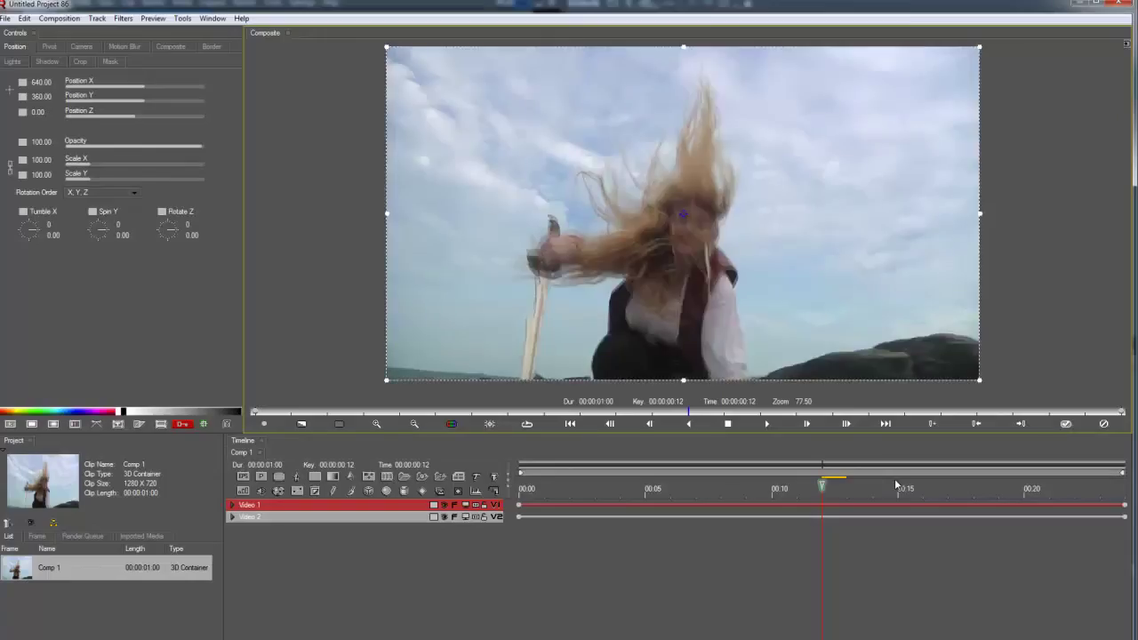
left_click(374, 517)
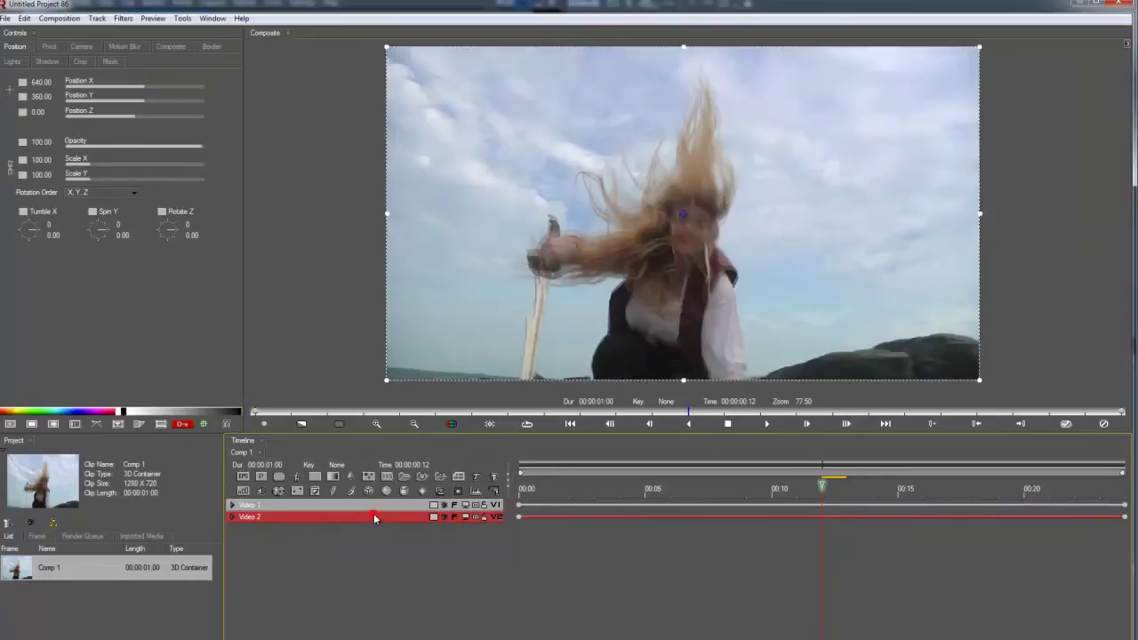
left_click(378, 506)
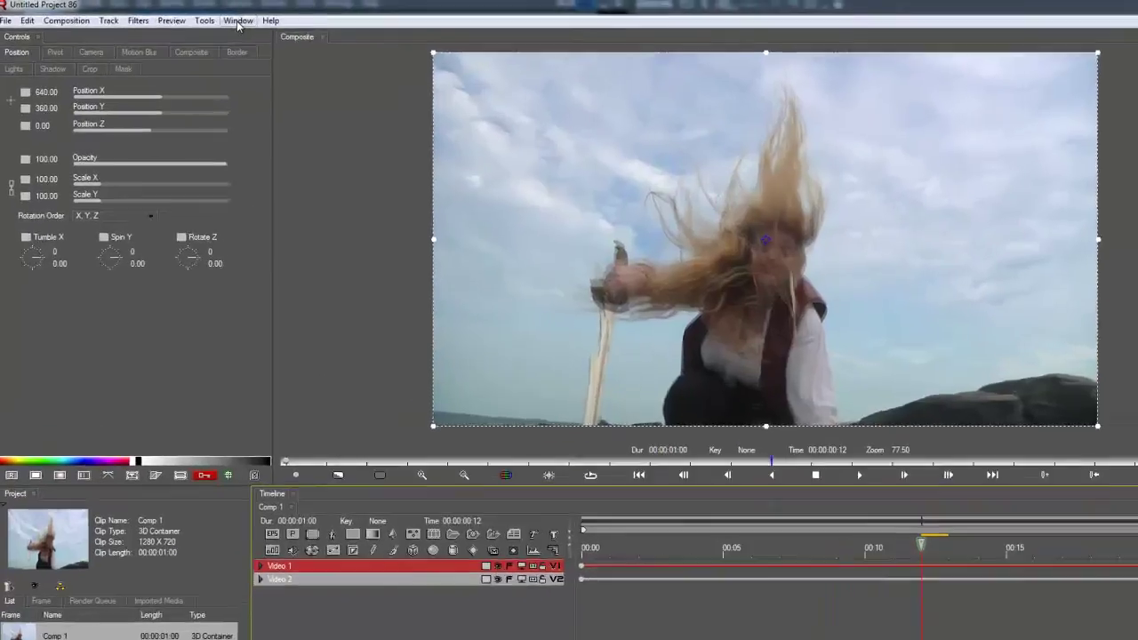
- Show the Library Browser, dock it beside the Controls, and widen it to make room for the preset thumbnails
left_click(237, 21)
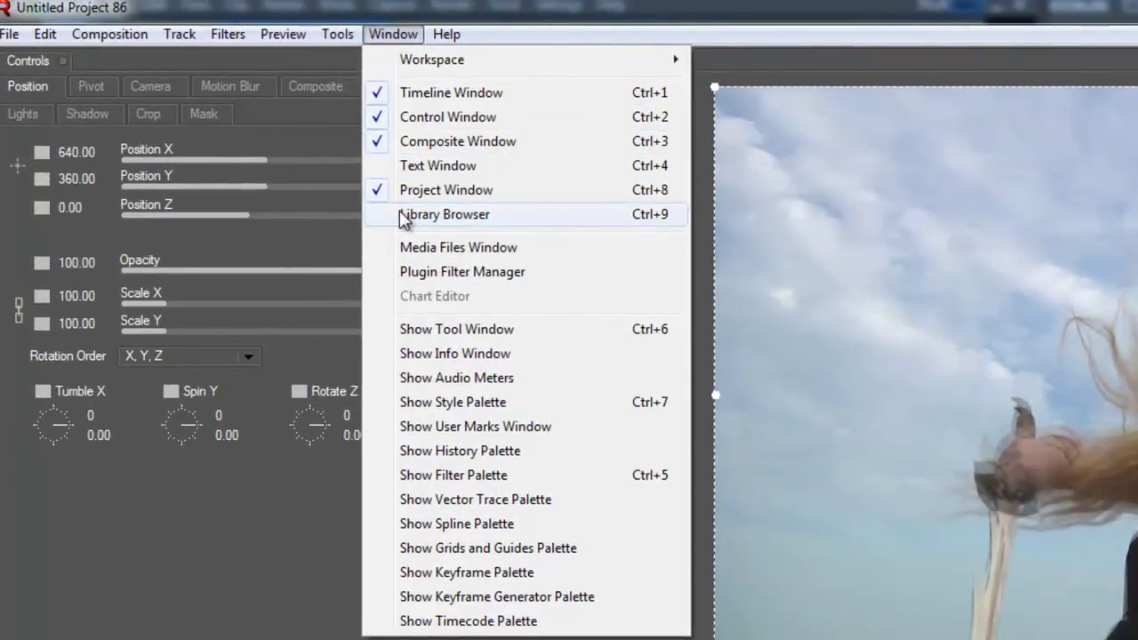
left_click(399, 215)
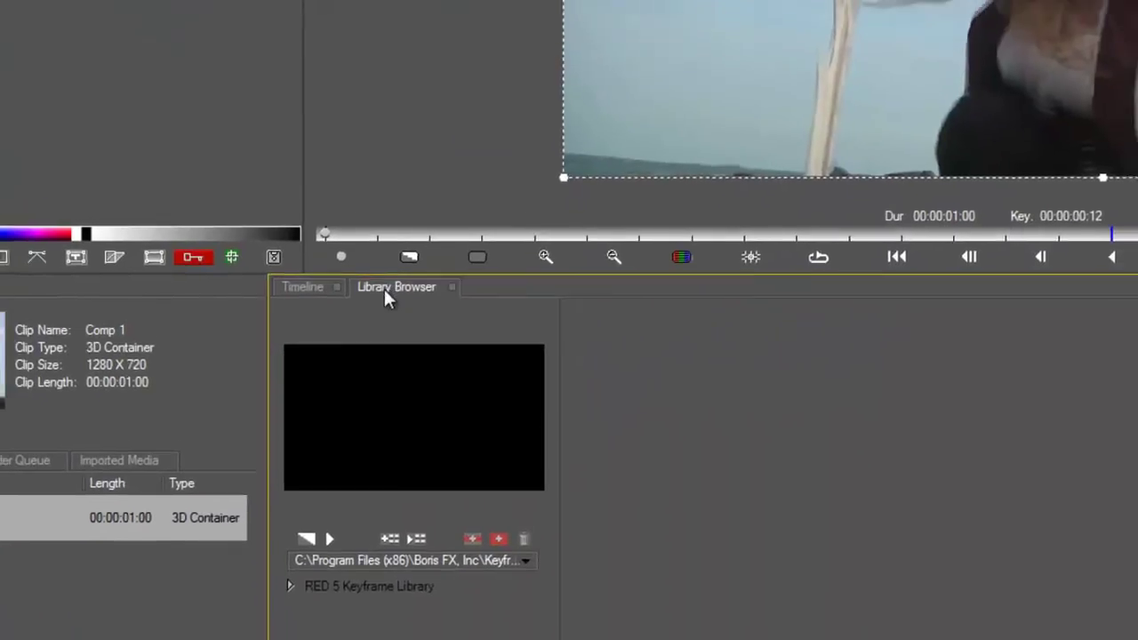
left_click_drag(384, 289, 13, 393)
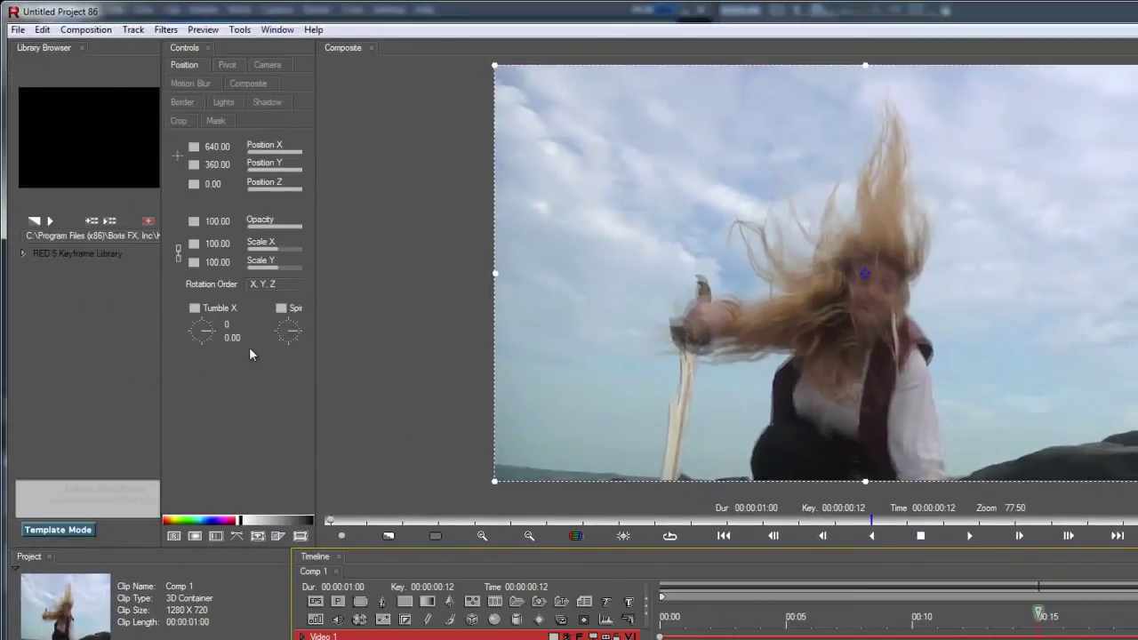
left_click_drag(315, 350, 513, 360)
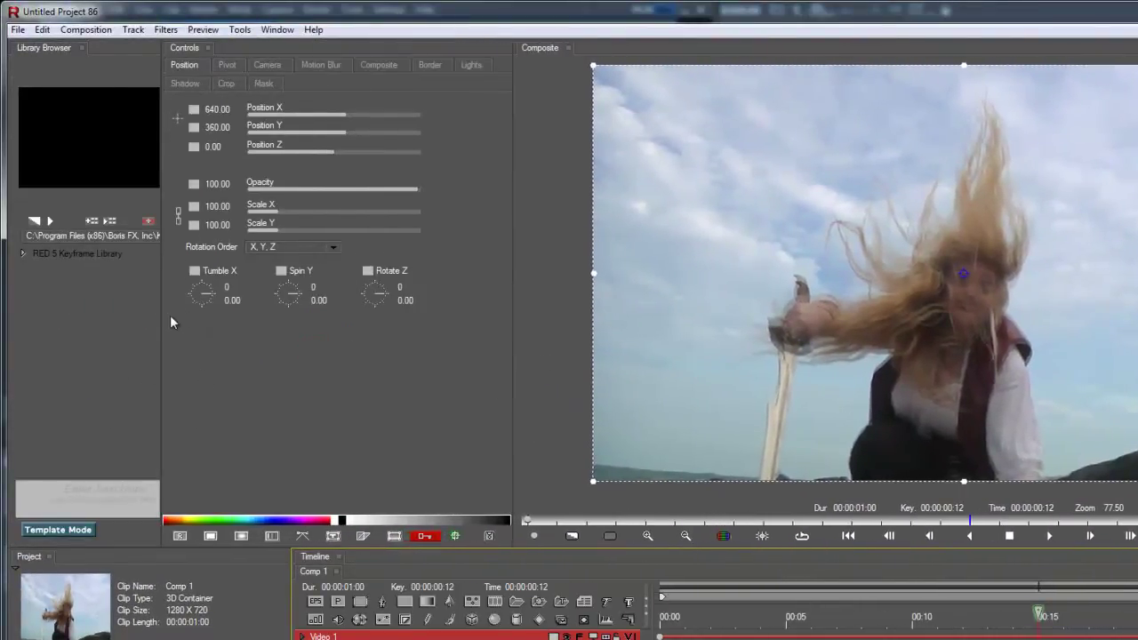
left_click_drag(165, 315, 394, 322)
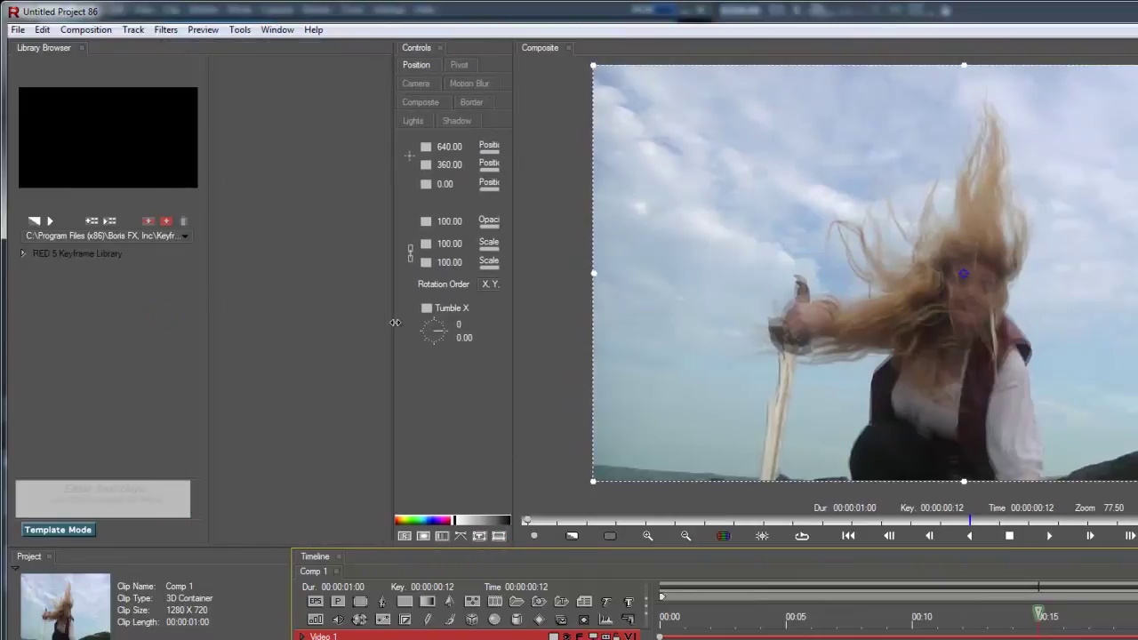
- Expand the Transitions category in the RED 5 Keyframe Library, open Designer Transitions, and widen the browser to three thumbnail columns
left_click(24, 255)
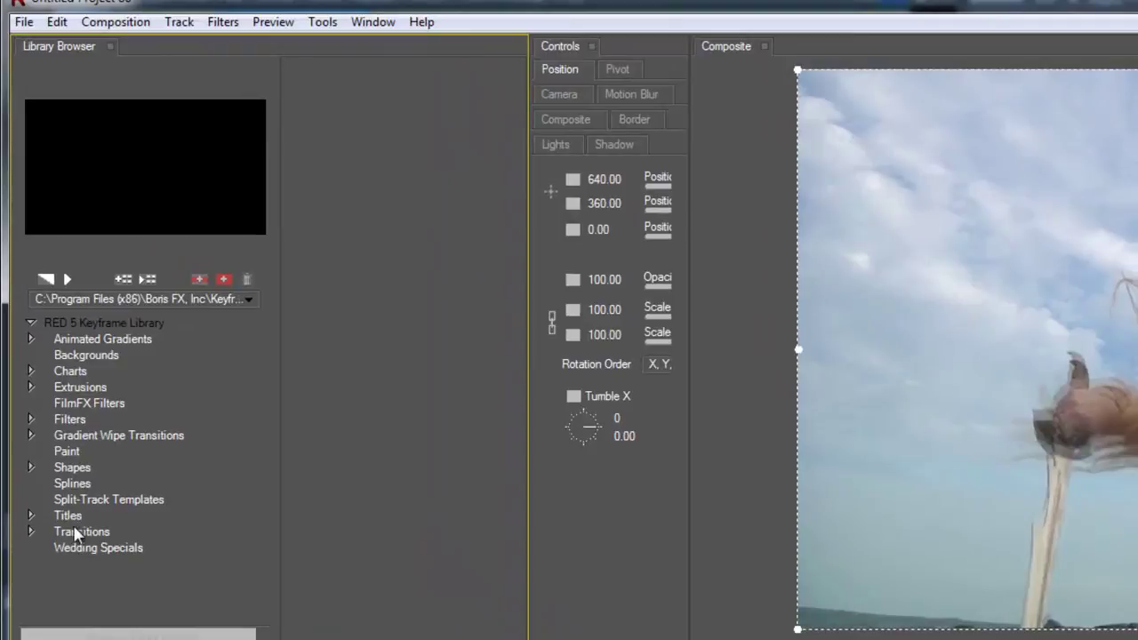
left_click(76, 533)
left_click(31, 532)
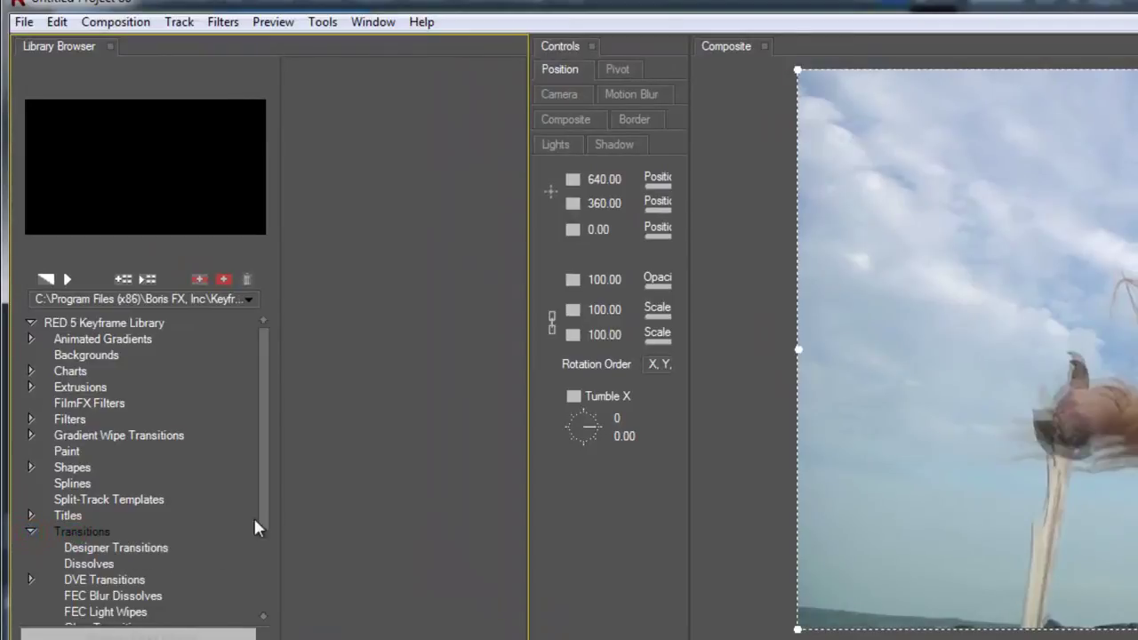
left_click_drag(265, 523, 264, 590)
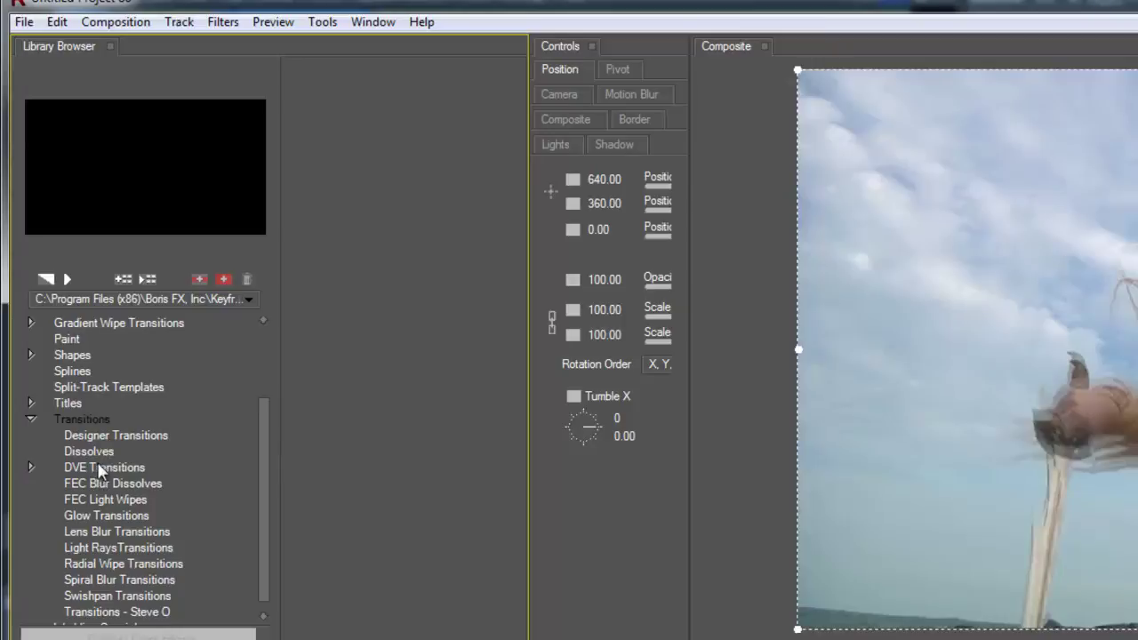
left_click(107, 436)
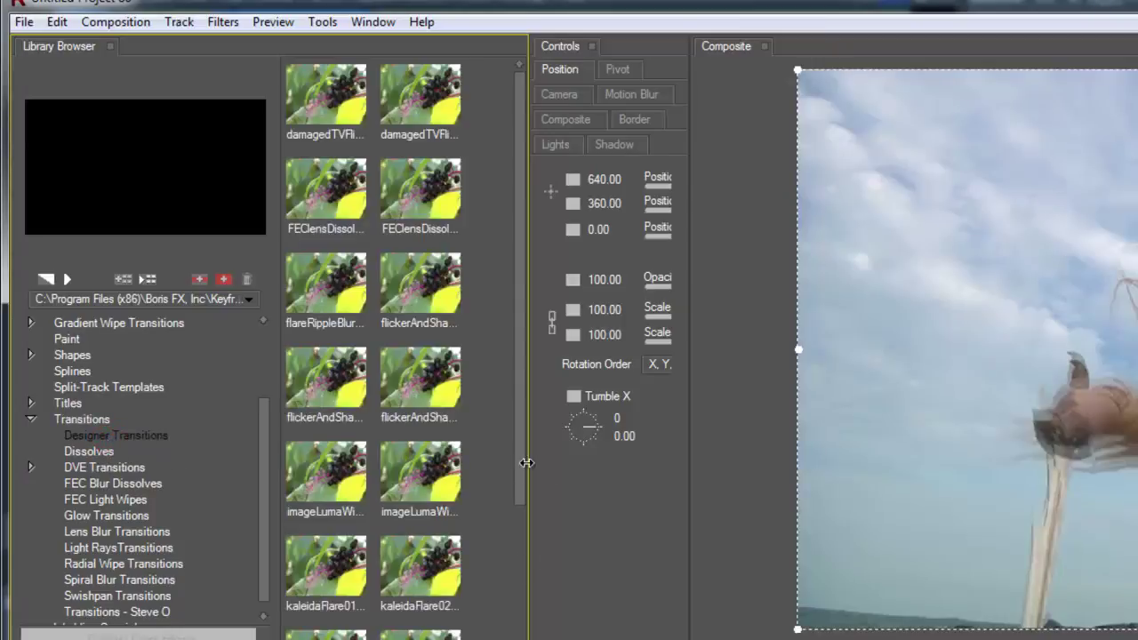
left_click(521, 474)
left_click_drag(528, 561, 615, 561)
- Preview the kaleidaFlare01, flickerAndShake3 and FEClensDissolveSoftScaleMult presets in the Library Browser
left_click(431, 388)
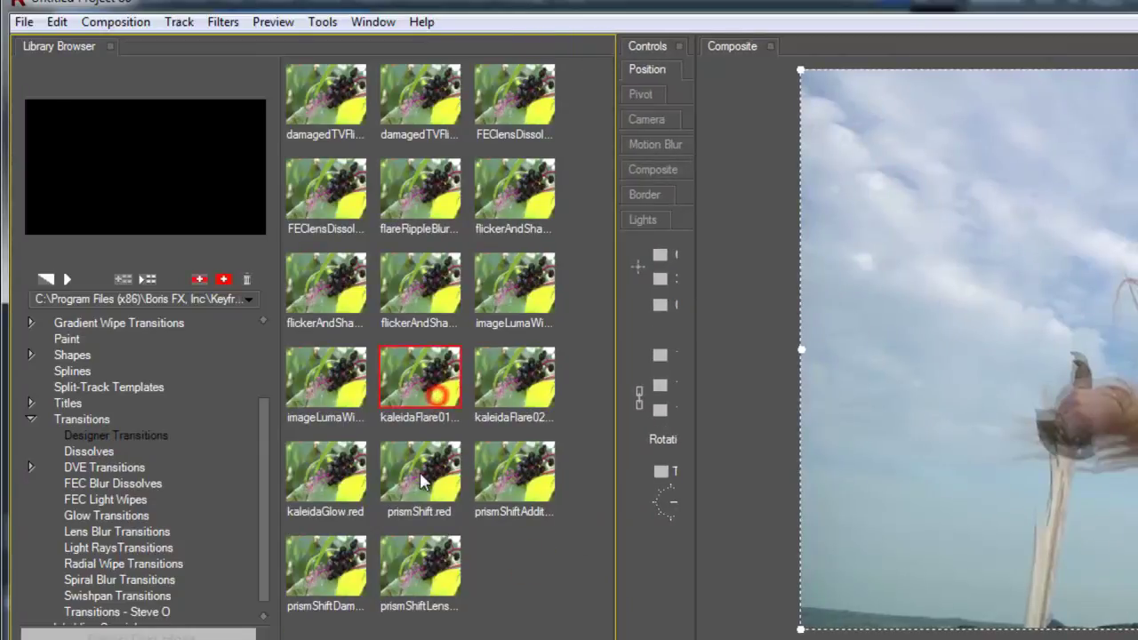
left_click(69, 280)
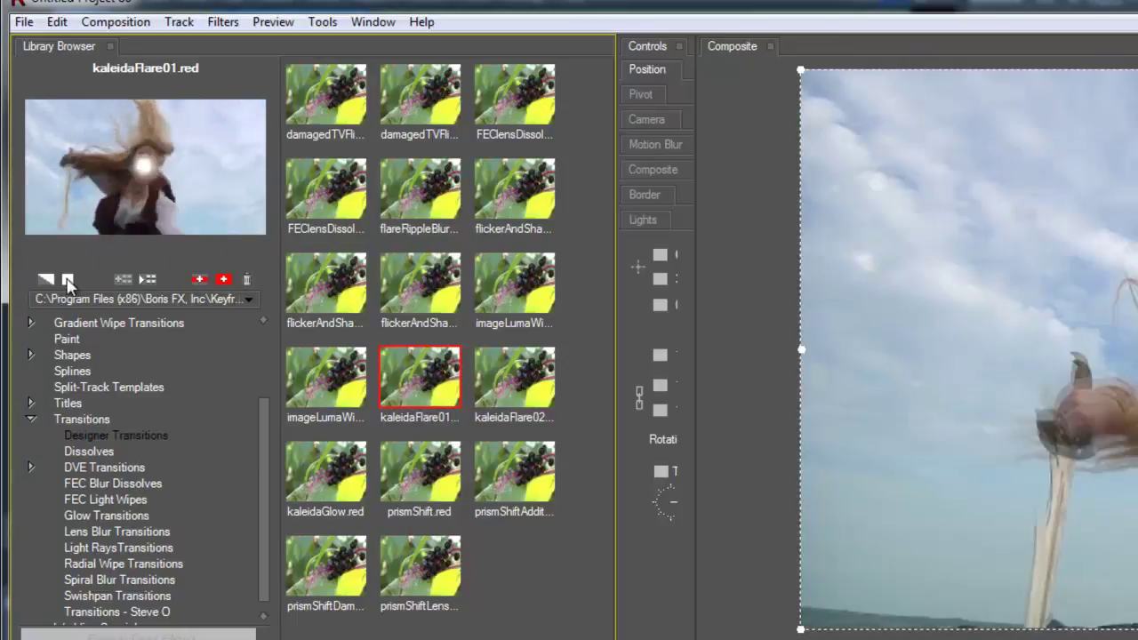
left_click(68, 283)
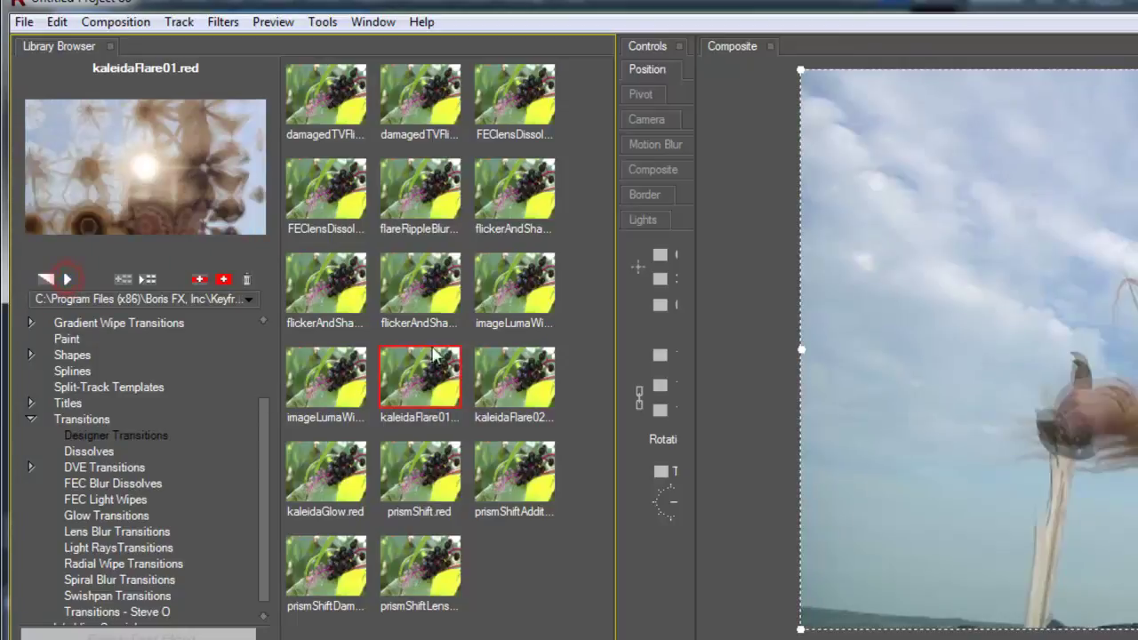
left_click(398, 290)
left_click(68, 280)
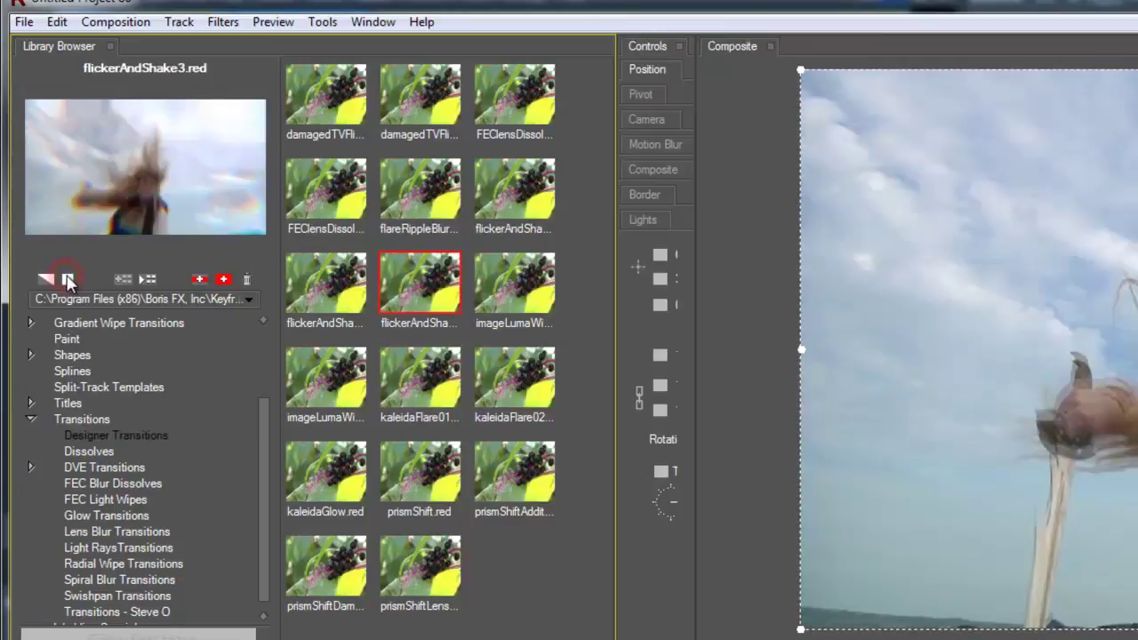
left_click(325, 188)
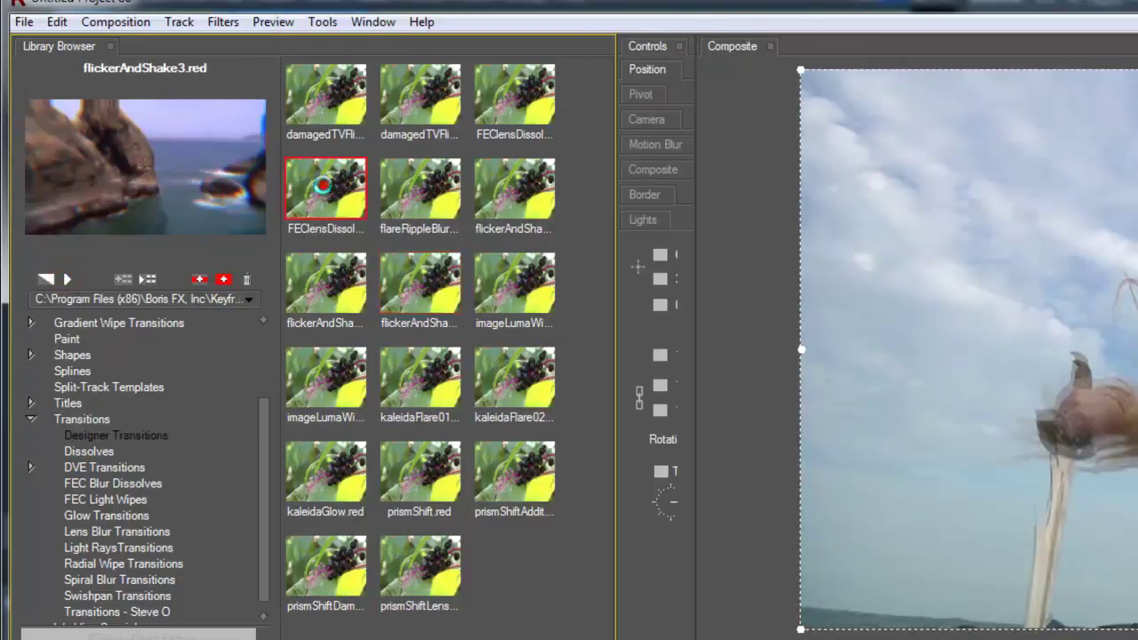
left_click(69, 281)
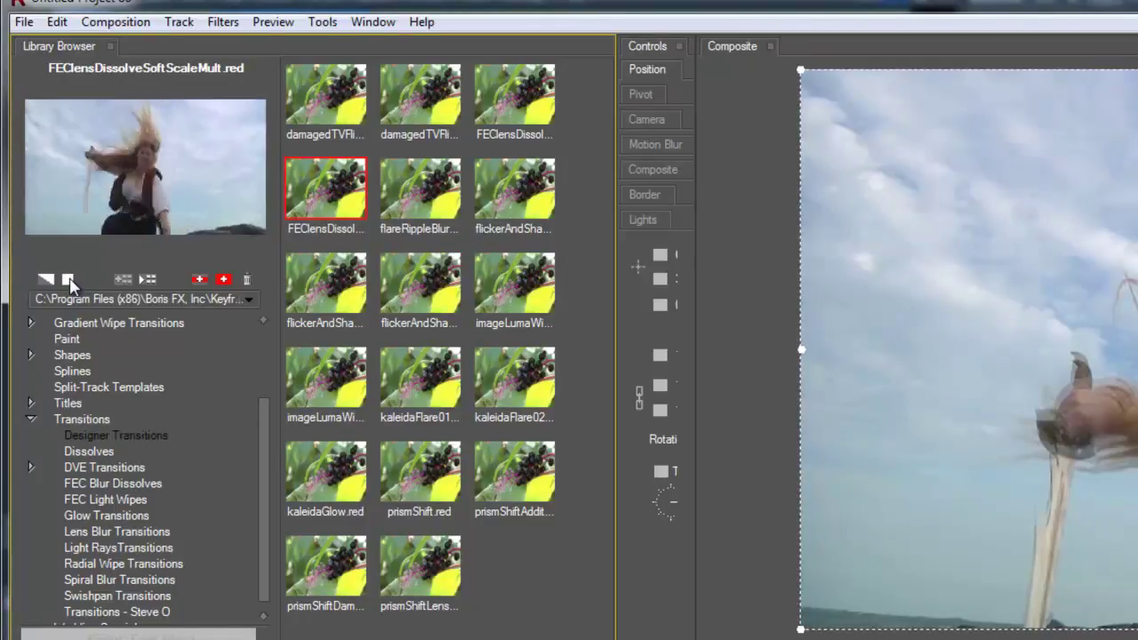
left_click(69, 281)
- Insert the kaleidaFlare01 preset into the composition and scrub through the resulting transition
left_click(419, 392)
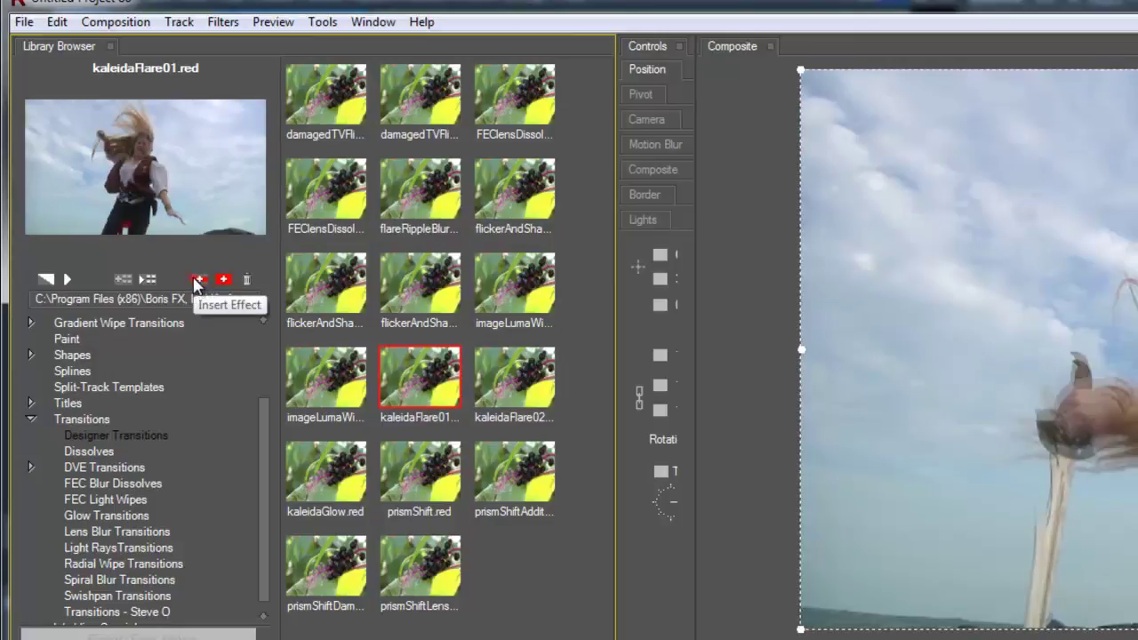
left_click(197, 283)
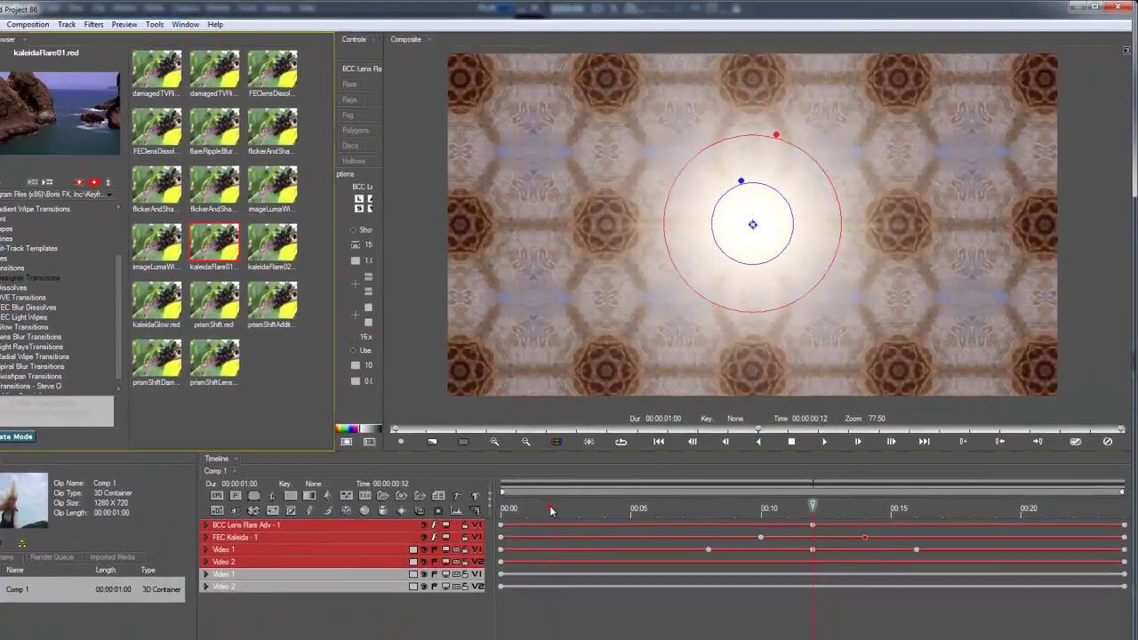
left_click_drag(552, 510, 1083, 510)
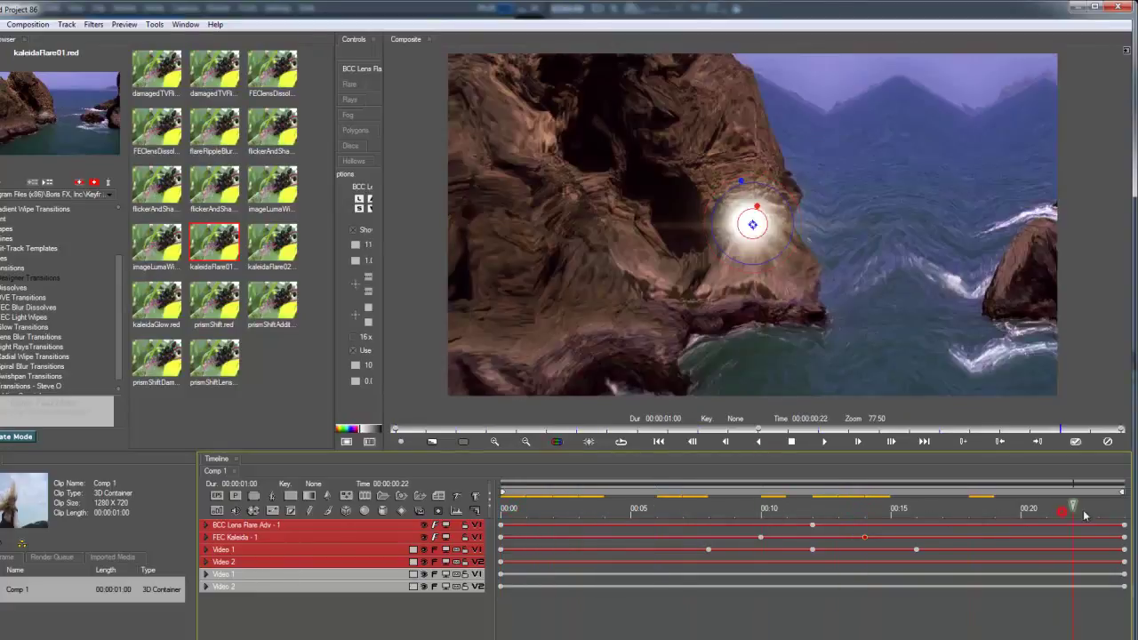
left_click_drag(660, 508, 604, 508)
- Scrub the start of the kaleidoscope effect and expand the FEC Kaleida - 1 track to examine its FEC Kaleida and Tile 2 parameters
left_click(266, 539)
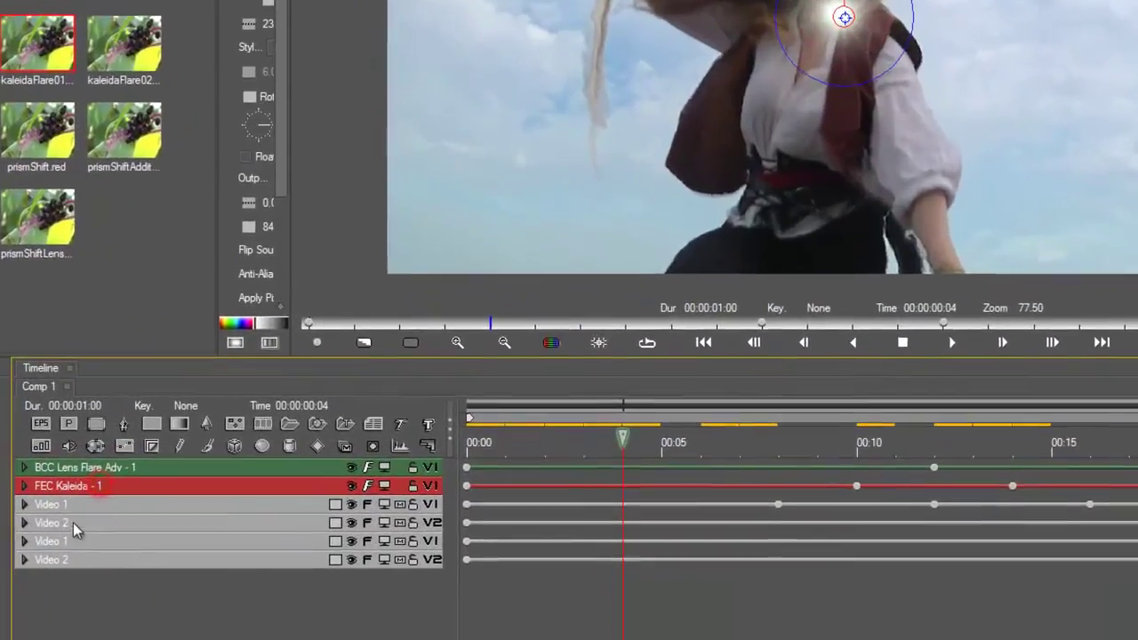
left_click_drag(545, 479, 513, 487)
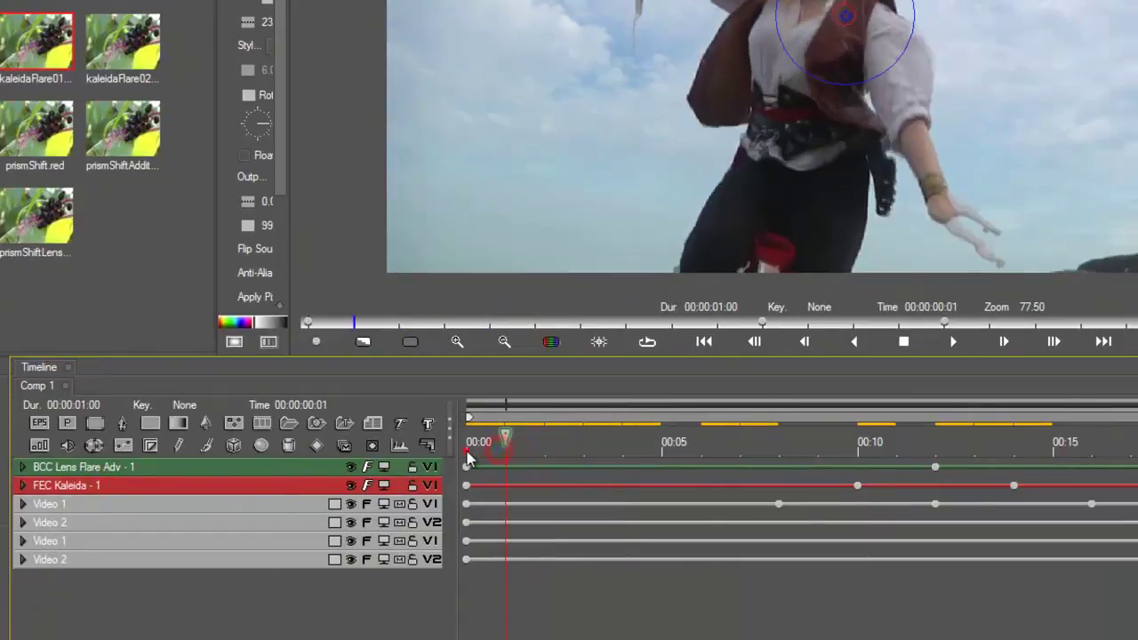
left_click_drag(470, 456, 781, 442)
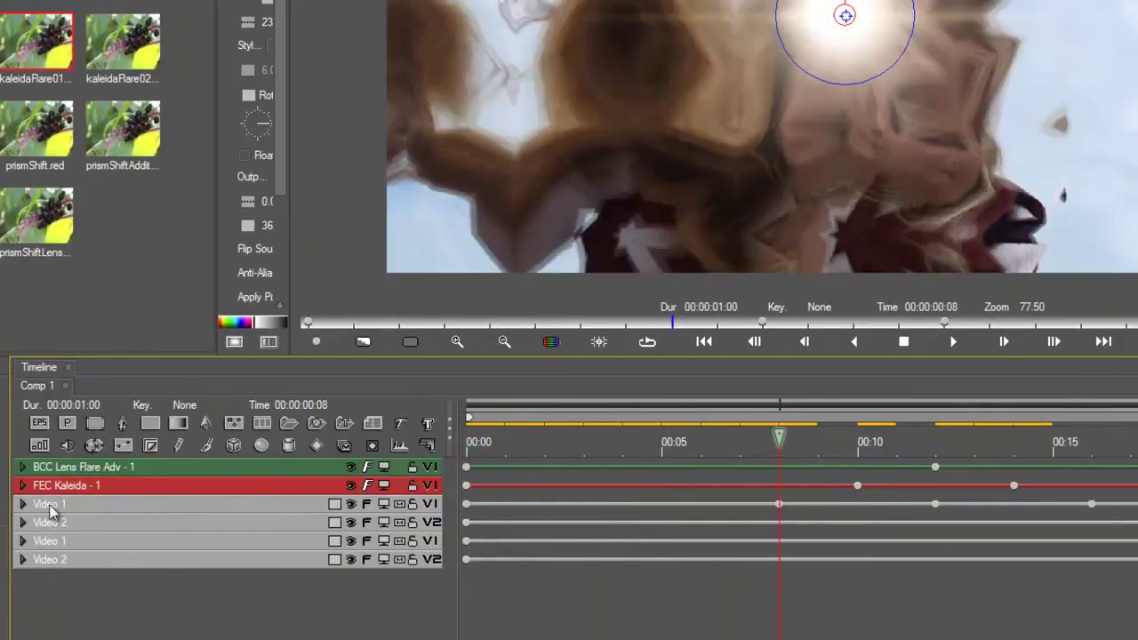
left_click(22, 486)
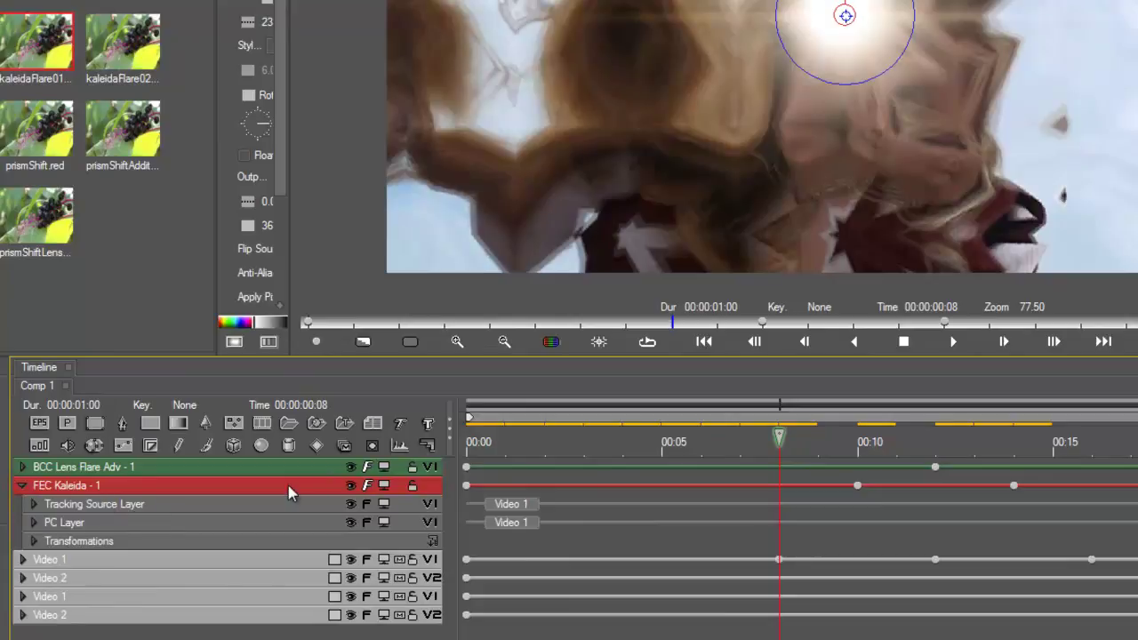
left_click(427, 444)
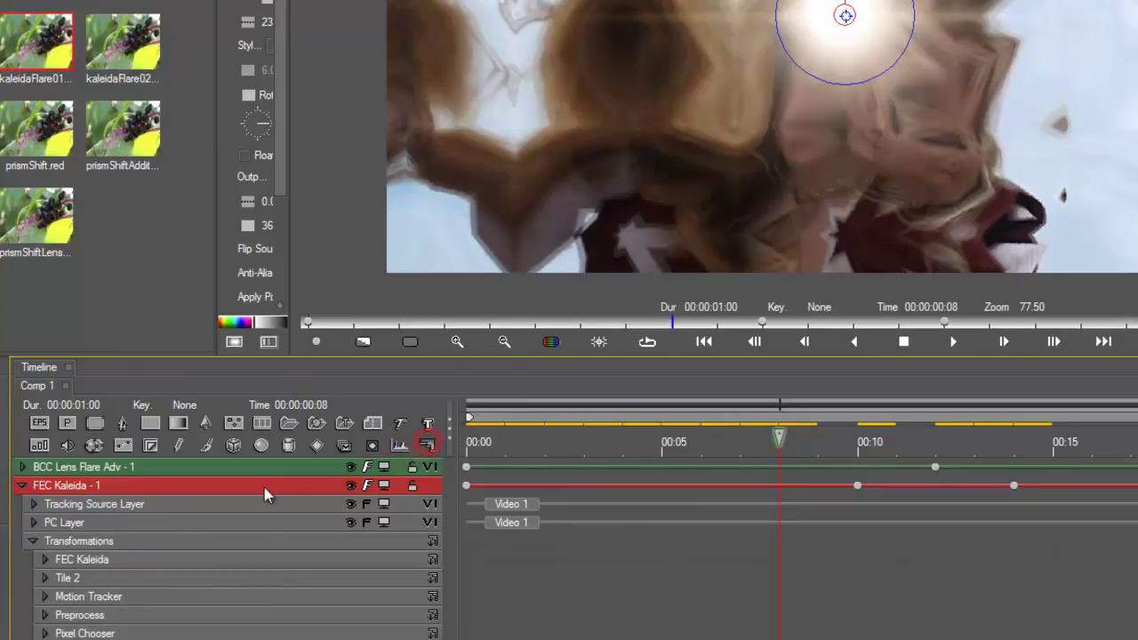
left_click(134, 563)
left_click(136, 581)
left_click(147, 562)
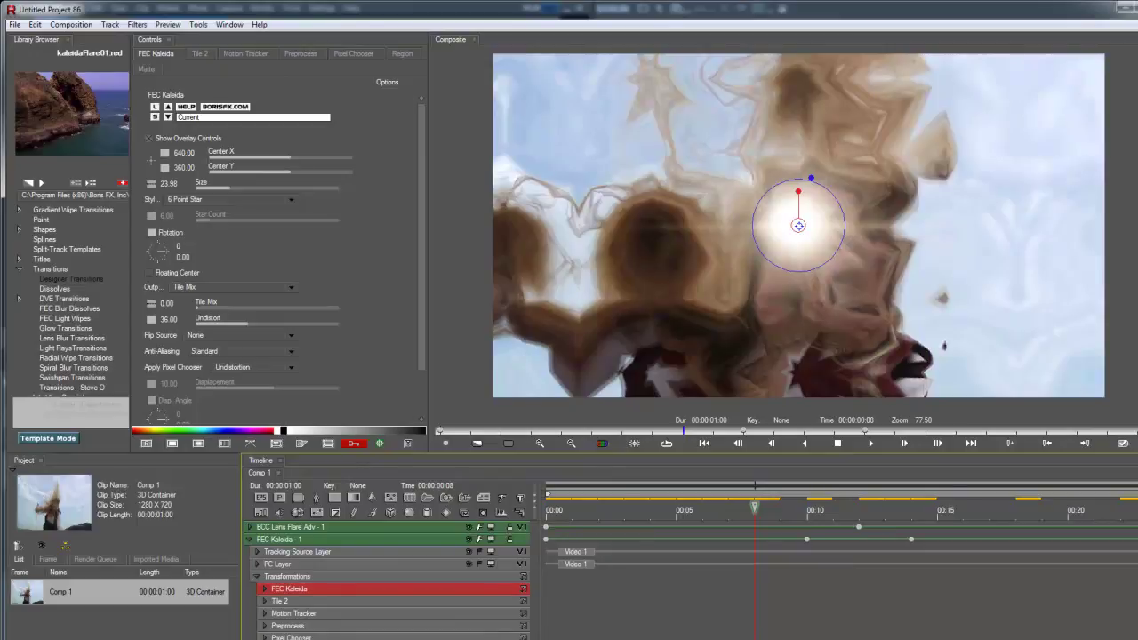
- Expand BCC Lens Flare Adv - 1 and lower the Global Intensity curve's peak at 00:00:00:12 to 105.96
left_click(316, 529)
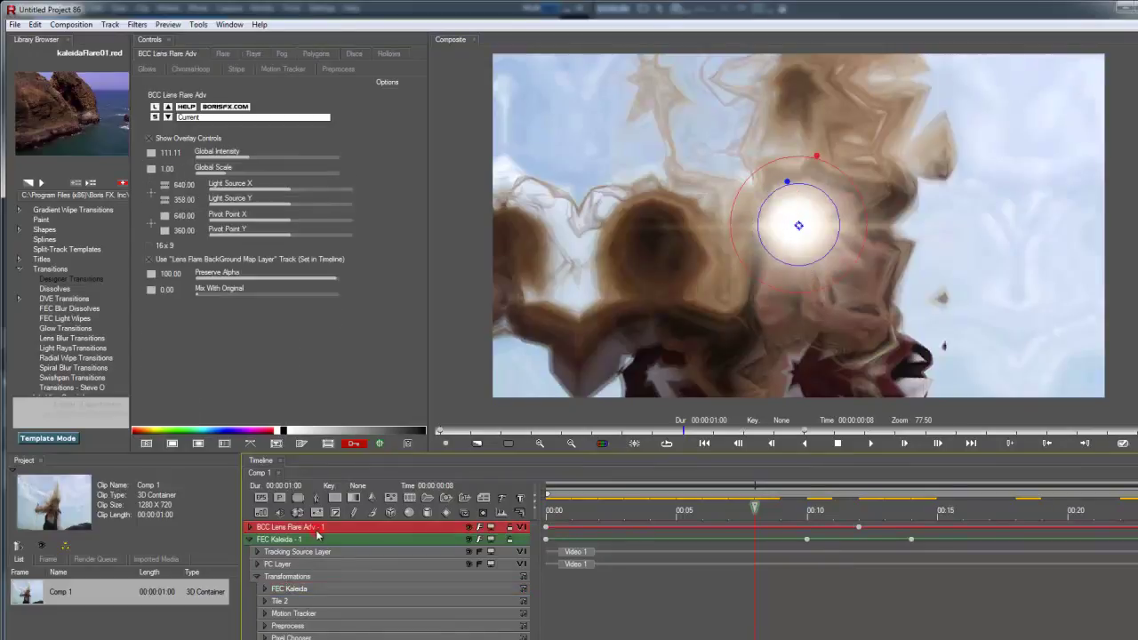
left_click(519, 514)
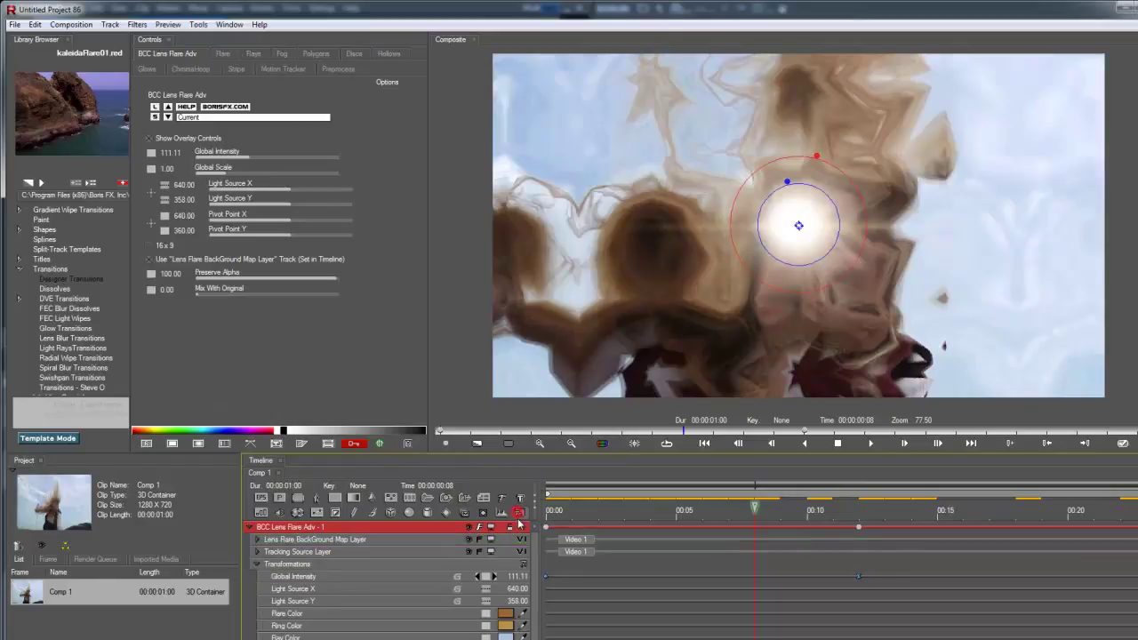
left_click(348, 579)
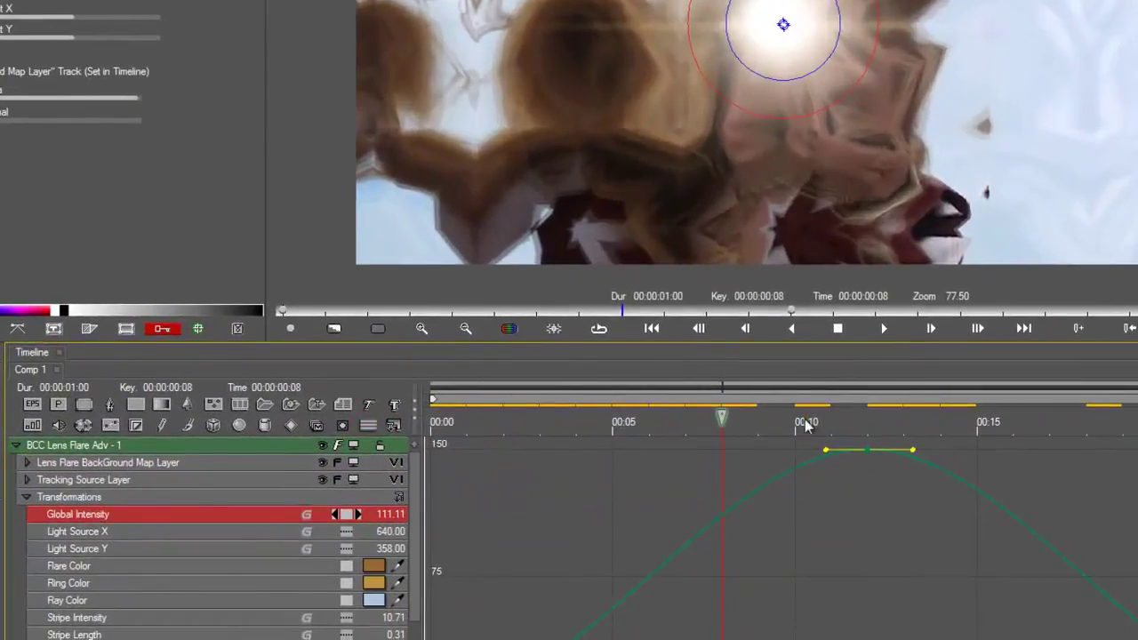
left_click_drag(807, 425, 828, 520)
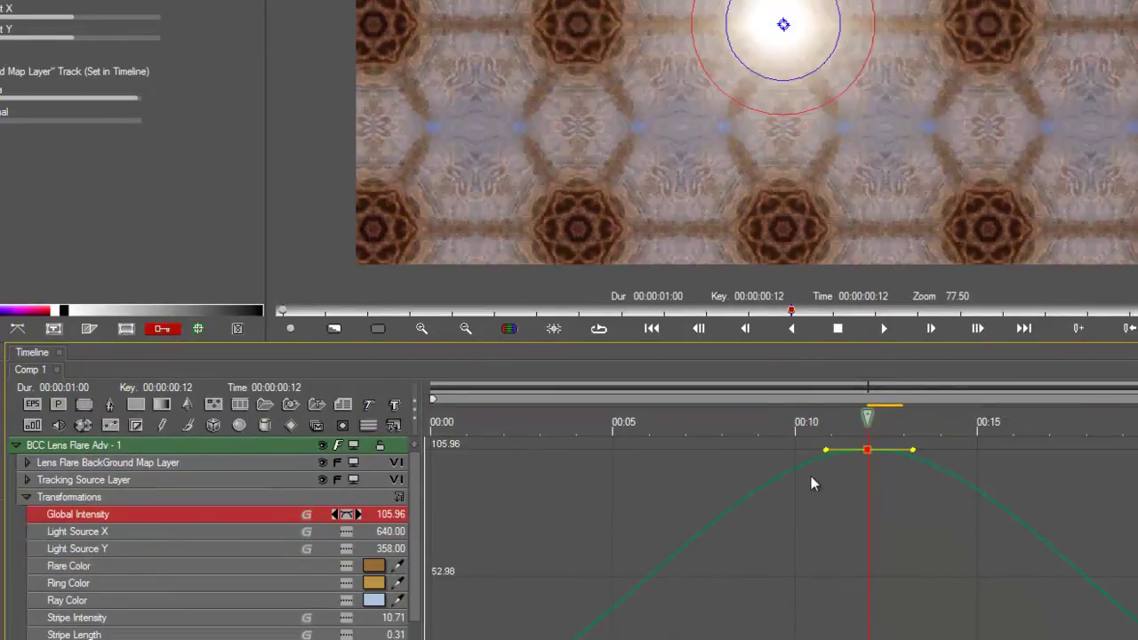
- Leave the curve view, select the BCC Lens Flare Adv - 1 track, and apply the transition to return to the EDIUS timeline
left_click(367, 427)
left_click(189, 450)
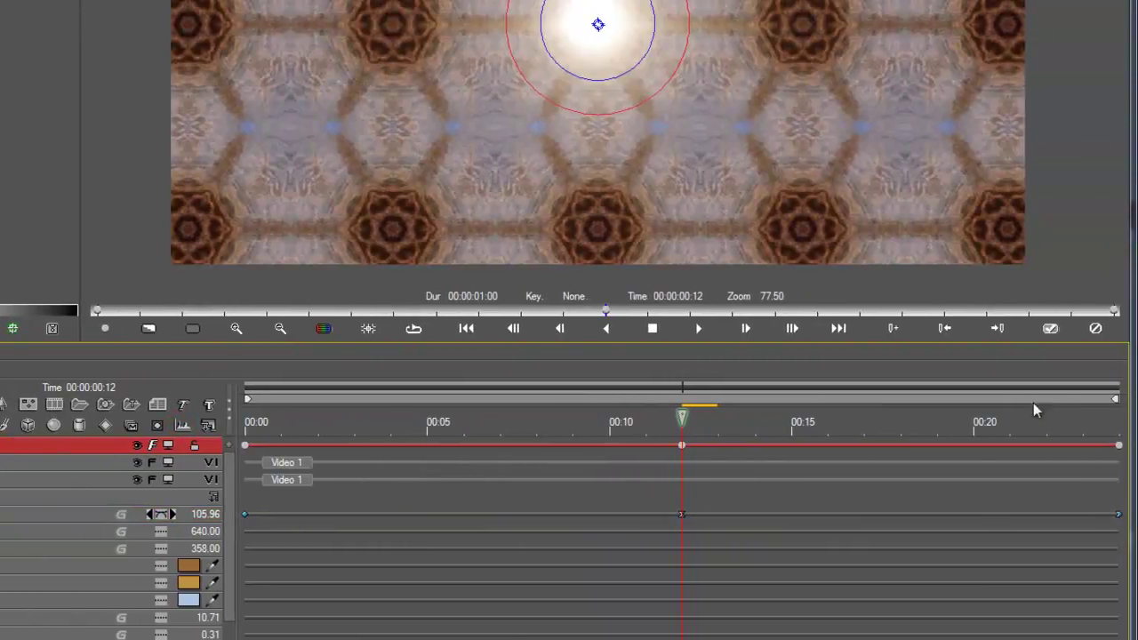
left_click(1050, 328)
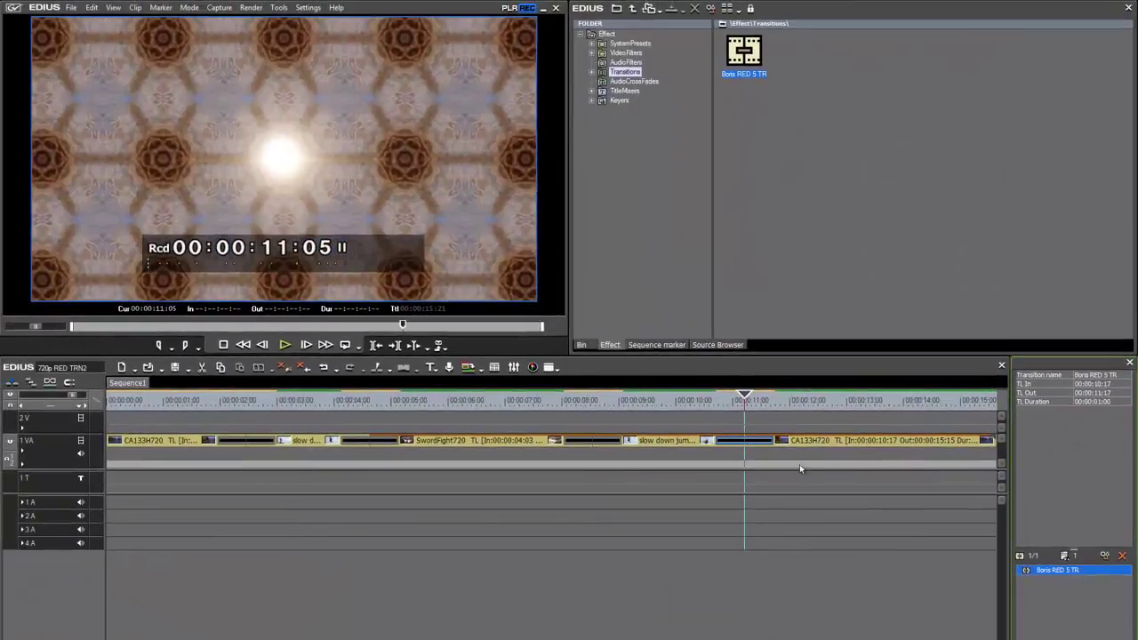
- Review the finished Boris RED transitions along the EDIUS timeline, from the kaleidoscope flare back to the glow dissolve
left_click_drag(729, 406, 609, 409)
left_click(574, 400)
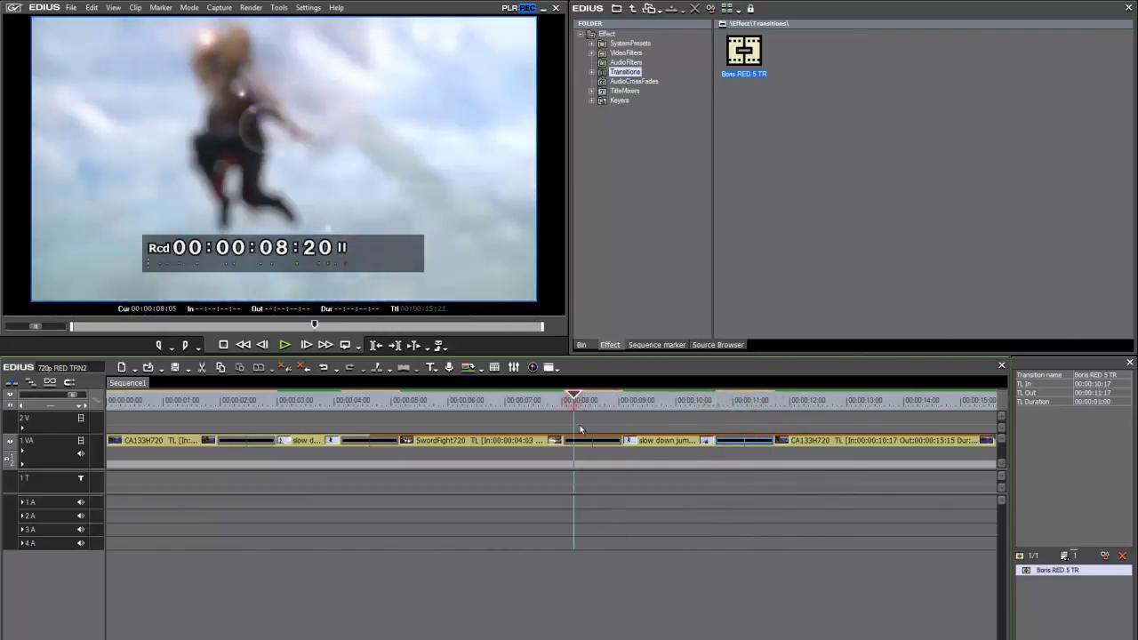
left_click(389, 409)
left_click(350, 411)
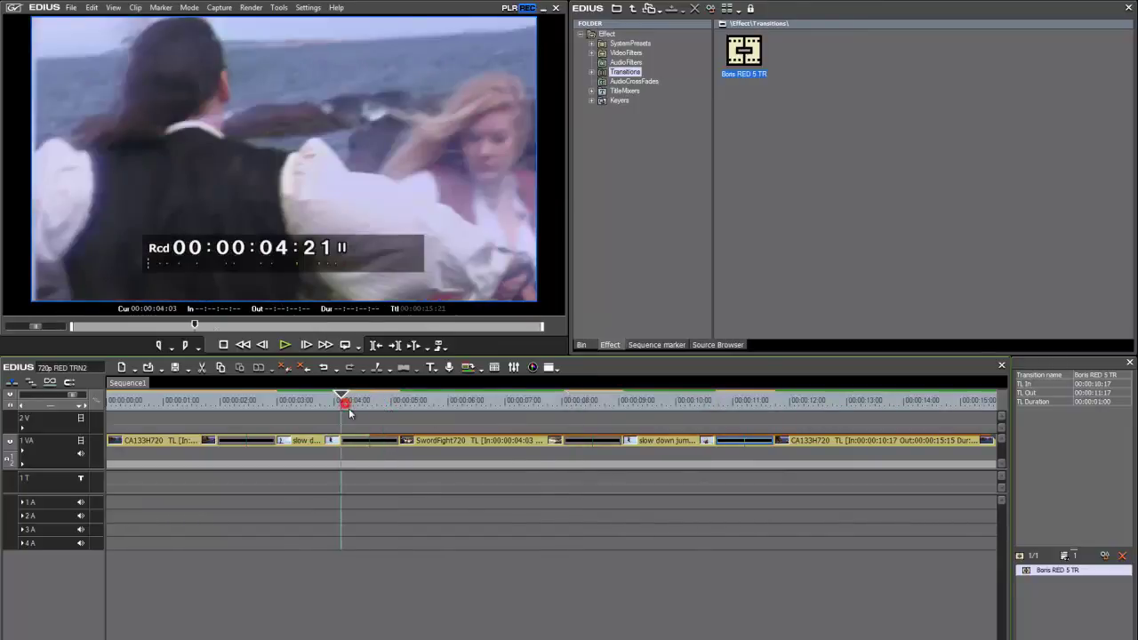
left_click(261, 409)
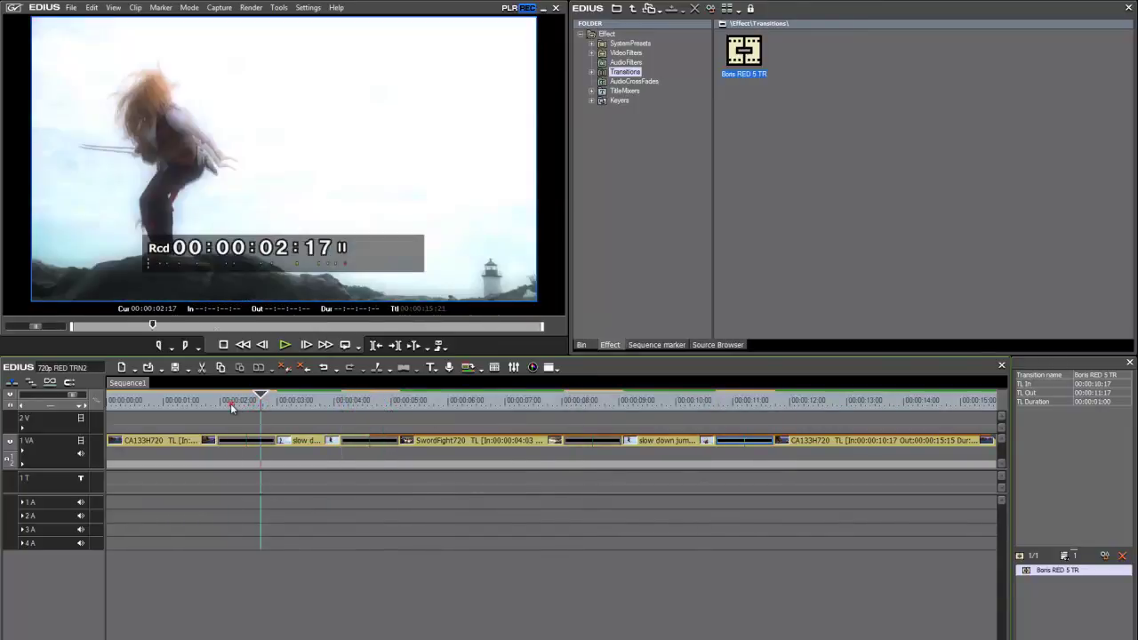
left_click(231, 406)
left_click(191, 408)
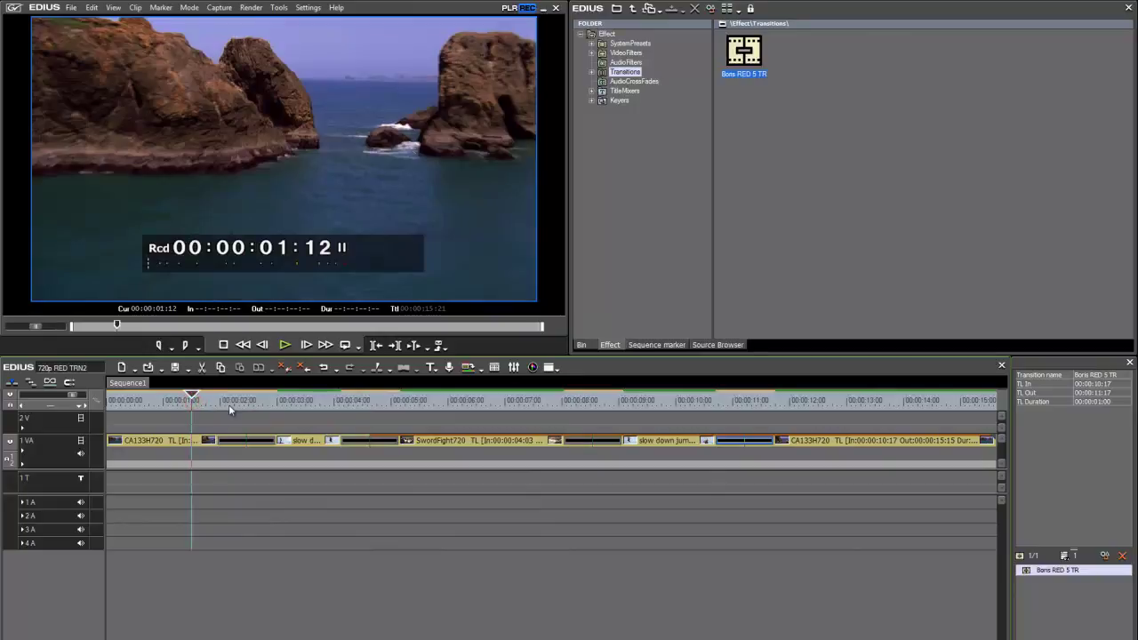